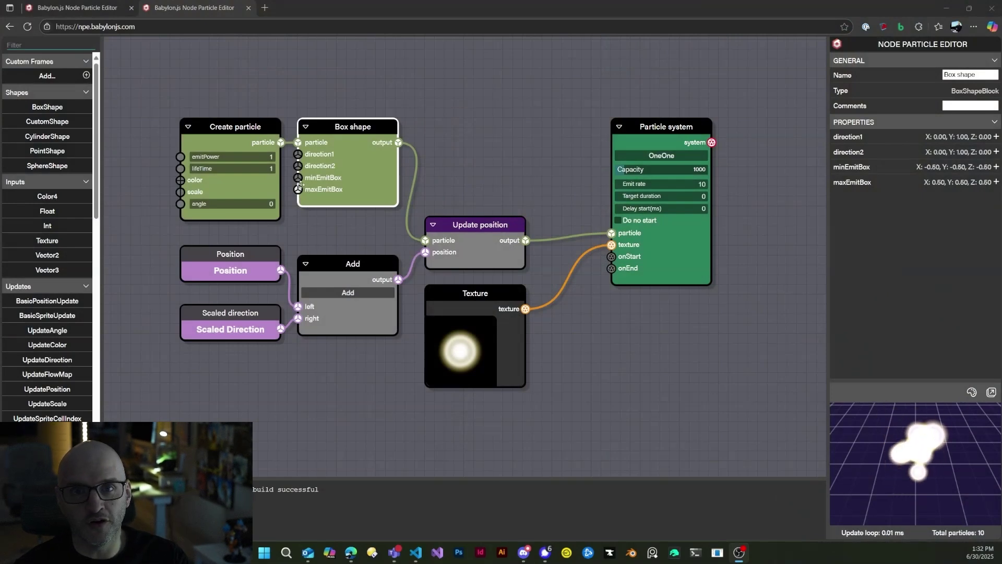
Spread out the graph by repositioning the Particle system, Texture and Update position nodes
left_click_drag(478, 124, 499, 124)
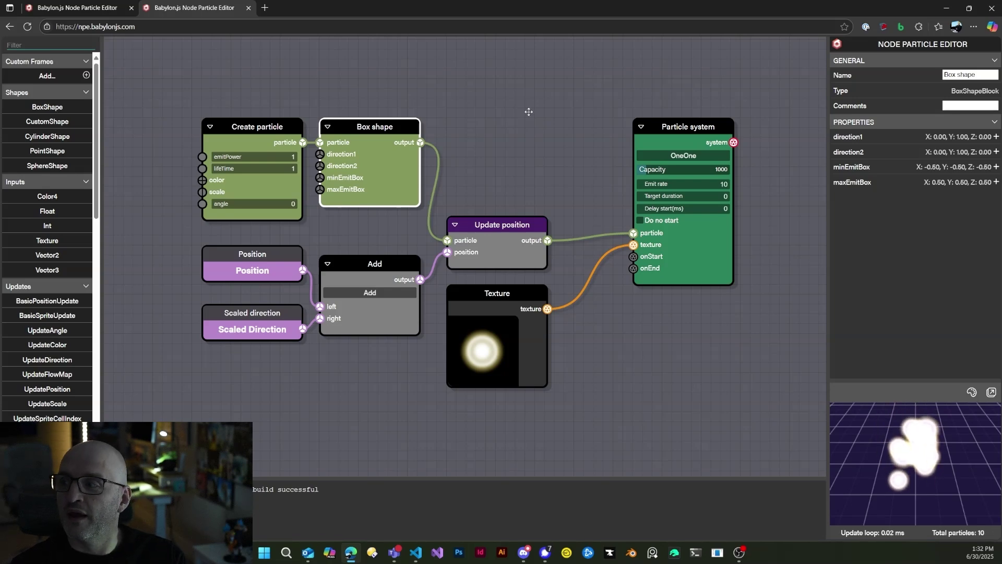
mouse_move(677, 127)
left_mouse_down()
mouse_move(660, 127)
mouse_move(700, 129)
mouse_move(635, 121)
mouse_move(683, 139)
mouse_move(672, 128)
left_mouse_up()
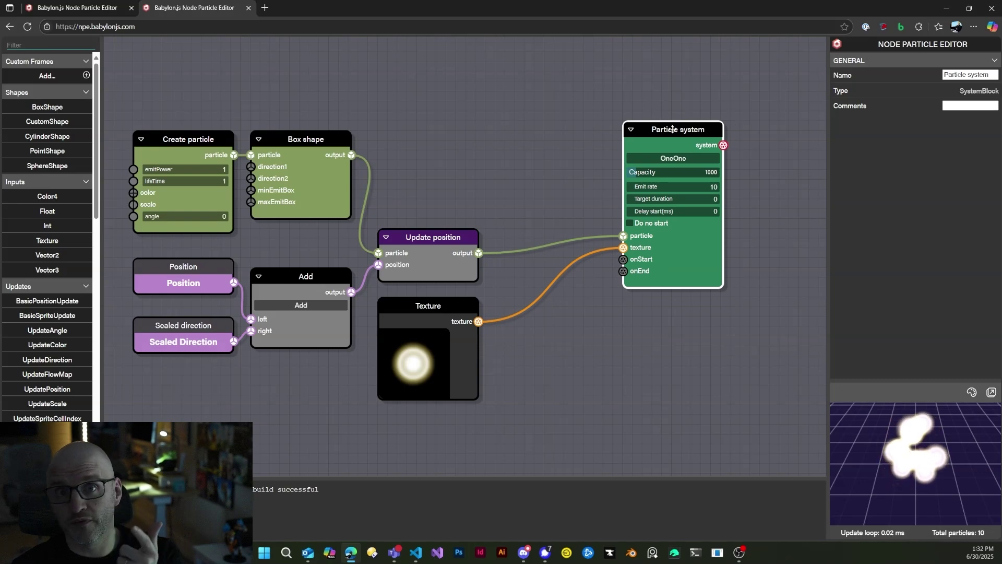
left_click_drag(650, 92, 664, 90)
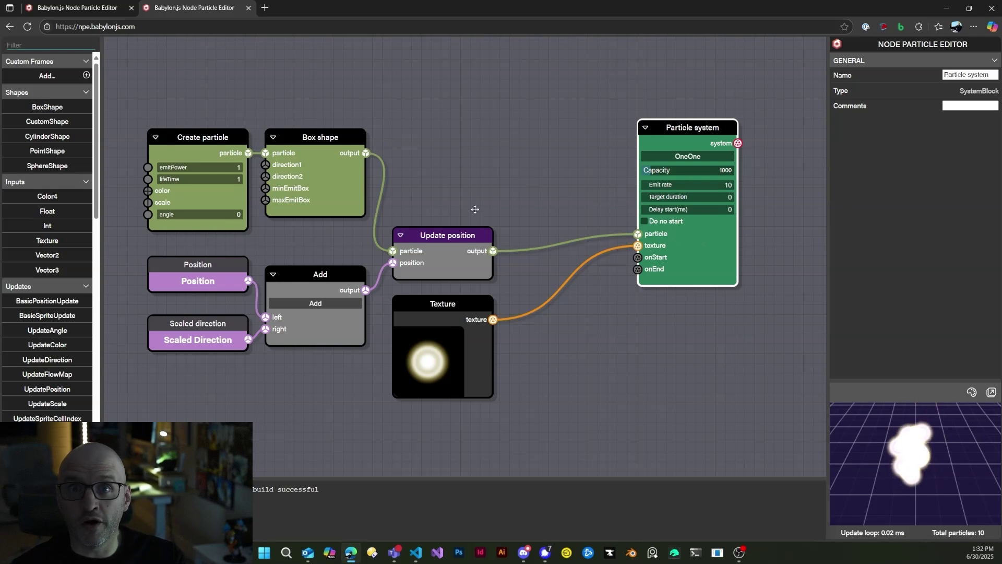
left_click_drag(454, 302, 479, 327)
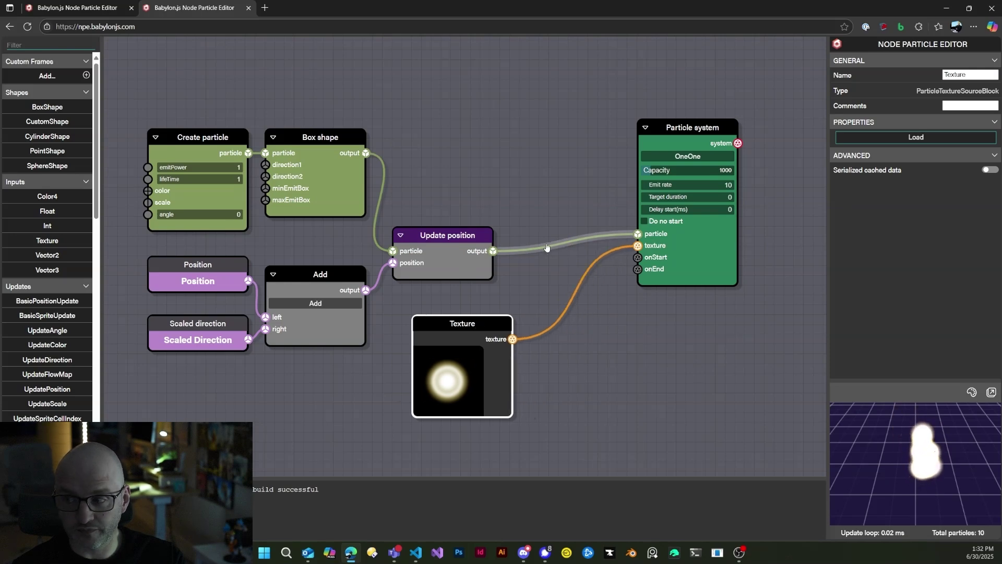
left_click_drag(451, 196, 472, 204)
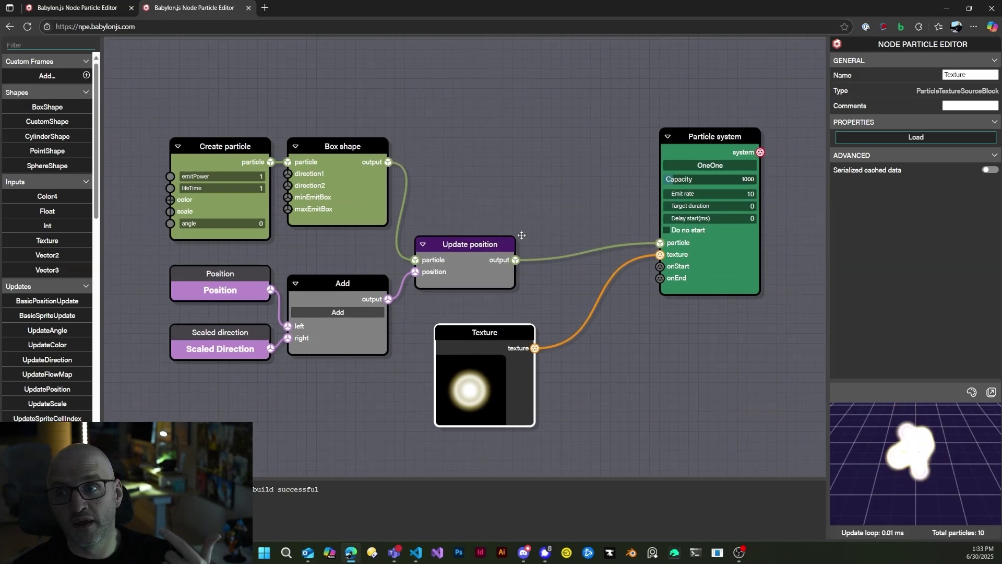
left_click_drag(476, 245, 515, 248)
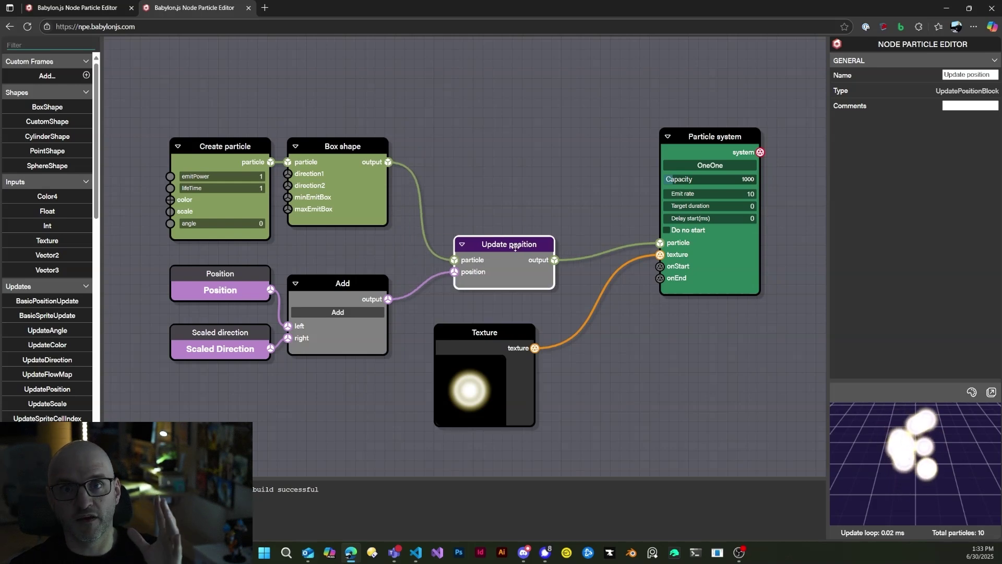
Shift the Create particle and Box shape nodes up and to the left, placing them side by side above the Position and Add nodes
left_click_drag(344, 147, 334, 137)
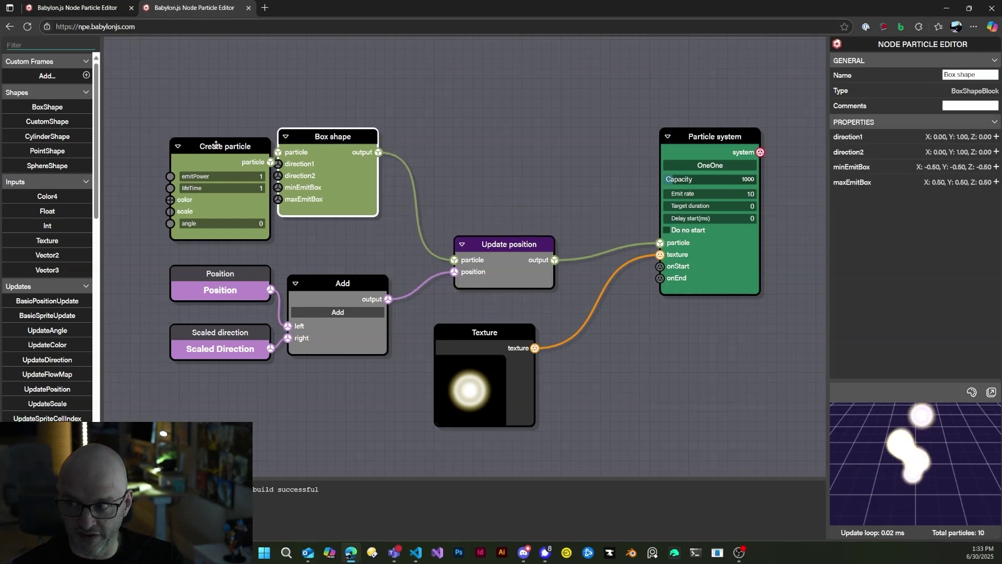
left_click_drag(216, 145, 206, 135)
left_click(311, 134)
left_click(255, 143)
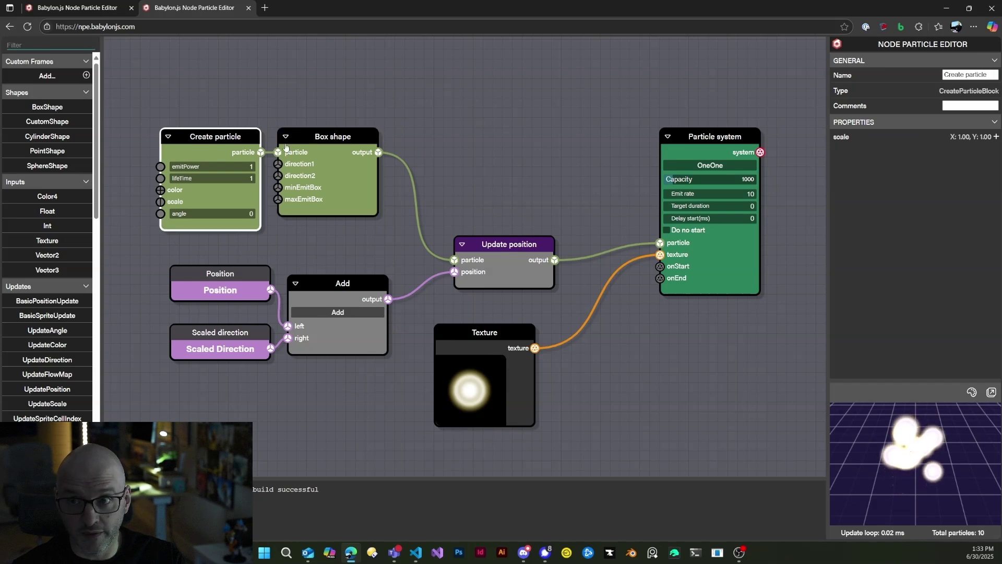
left_click_drag(315, 109, 389, 130)
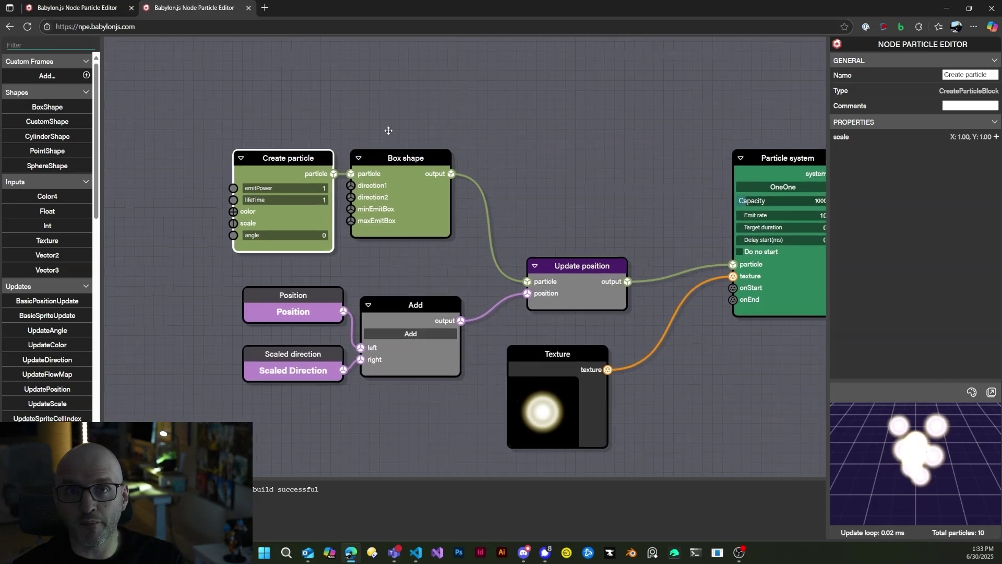
left_click_drag(288, 159, 248, 161)
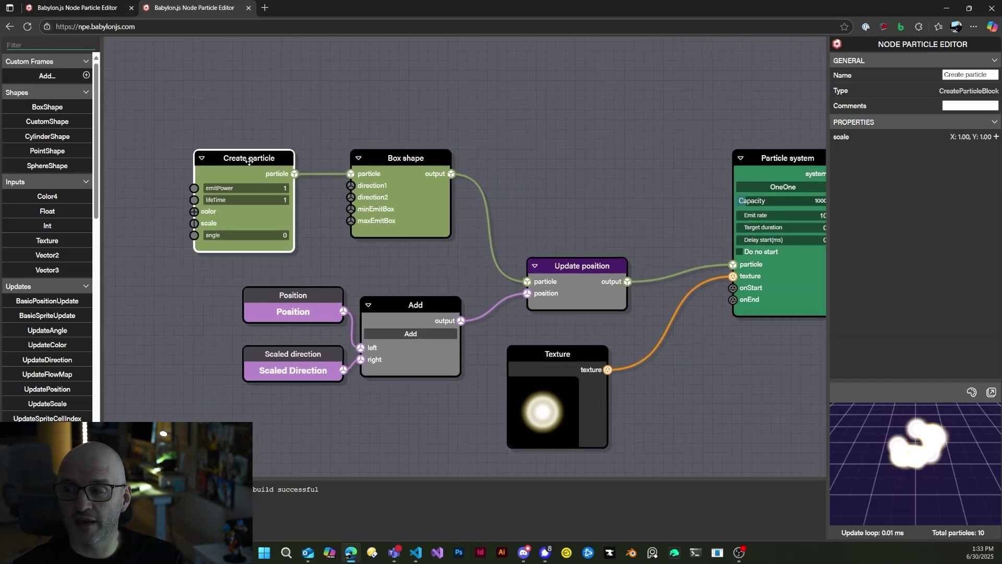
left_click_drag(387, 158, 378, 159)
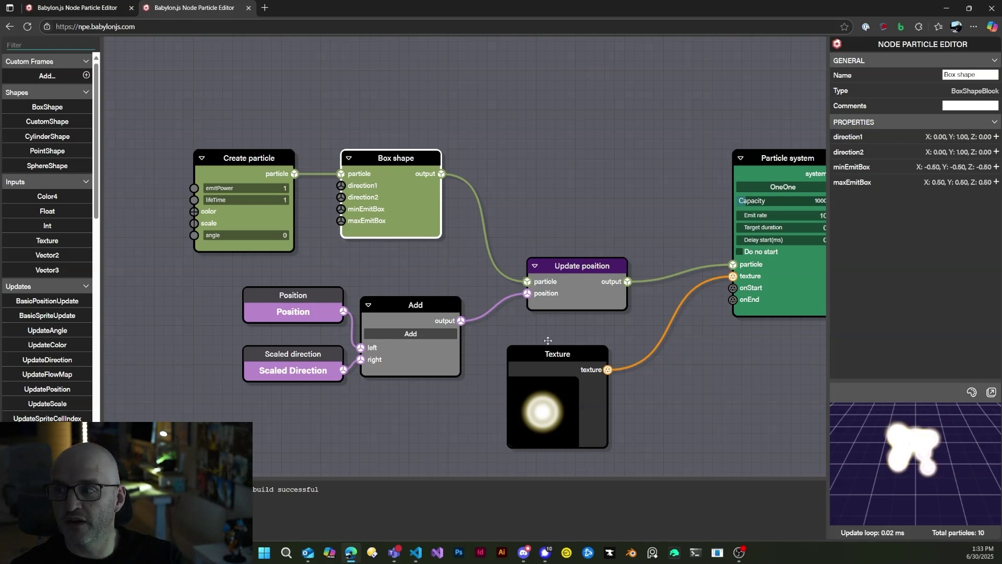
left_click_drag(485, 155, 503, 160)
left_click_drag(292, 166, 311, 166)
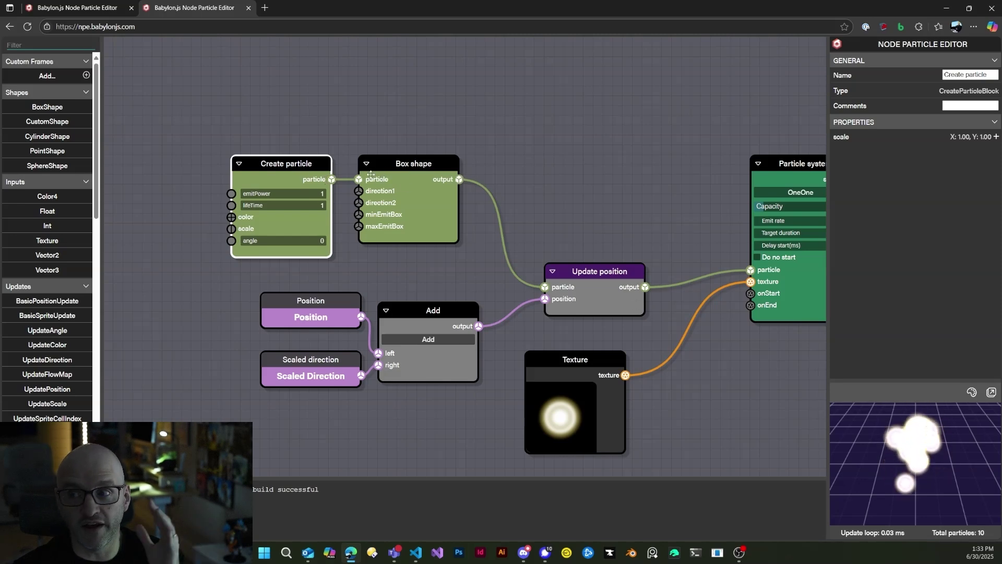
left_click_drag(404, 169, 393, 169)
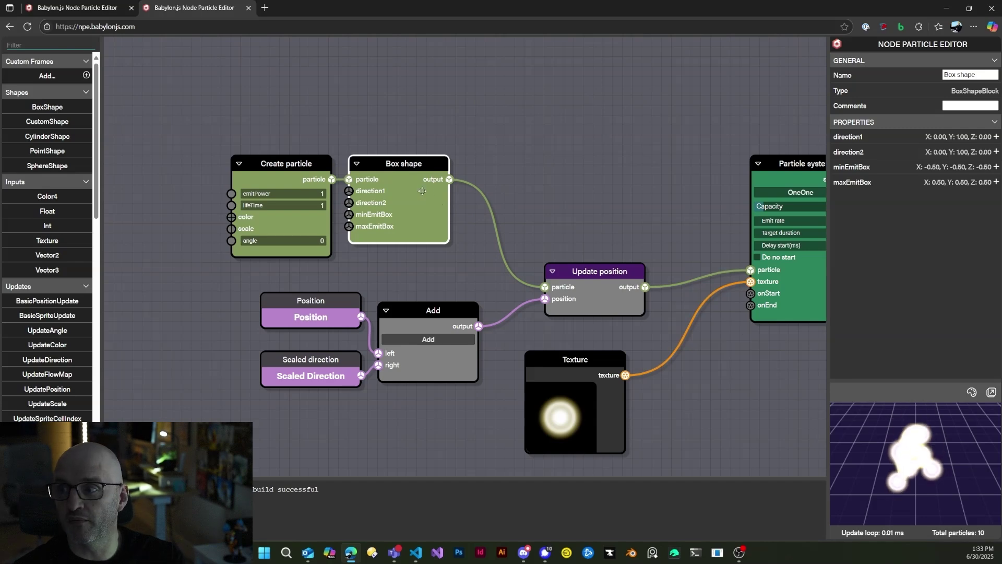
Set the Particle system's emit rate to 500 and check the result in the preview
key("f")
left_click(748, 210)
type("5")
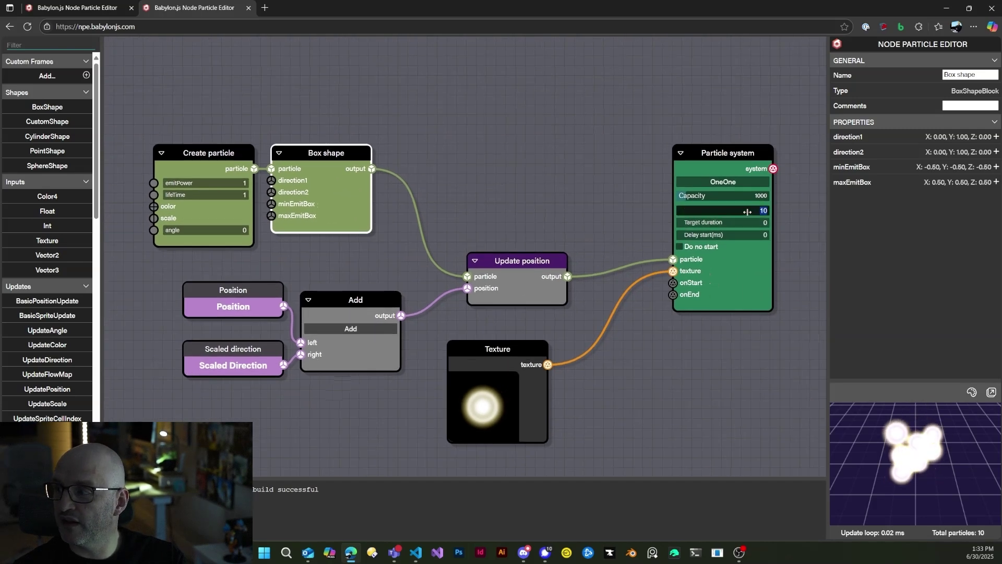
type("00")
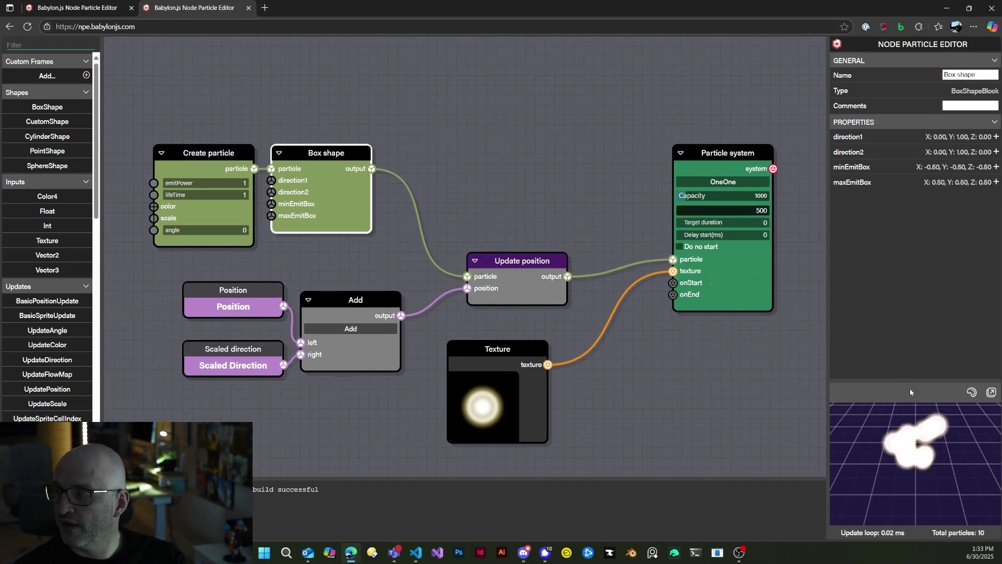
left_click(782, 364)
left_click_drag(866, 470, 862, 429)
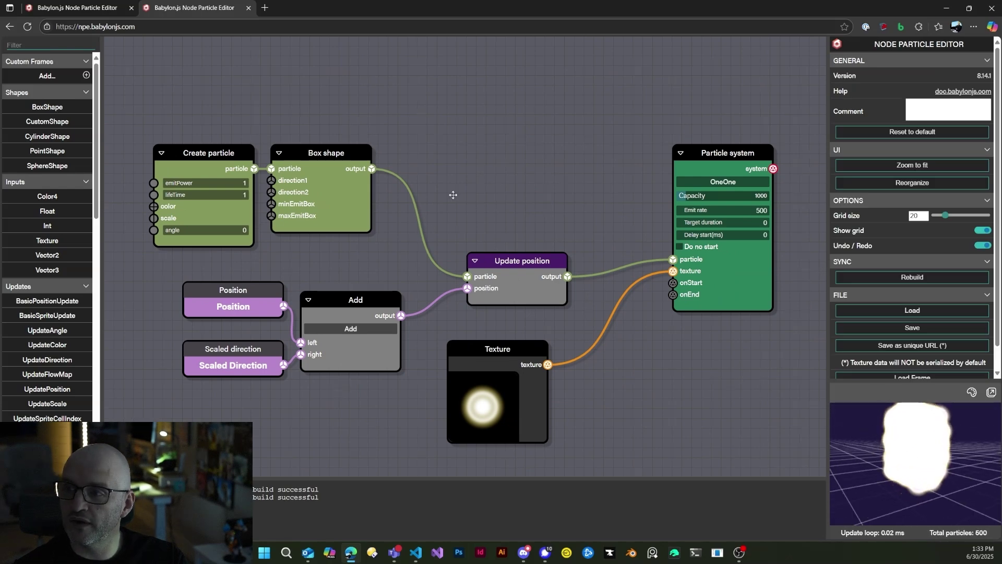
Move Create particle up and feed a new Vector3 input of (0, 0, 0) into the Box shape's direction1 and direction2
left_click_drag(436, 217, 505, 237)
left_click_drag(270, 175, 230, 97)
mouse_move(339, 200)
left_mouse_down()
mouse_move(271, 209)
mouse_move(258, 230)
mouse_move(340, 212)
left_mouse_up()
left_click_drag(910, 412, 925, 435)
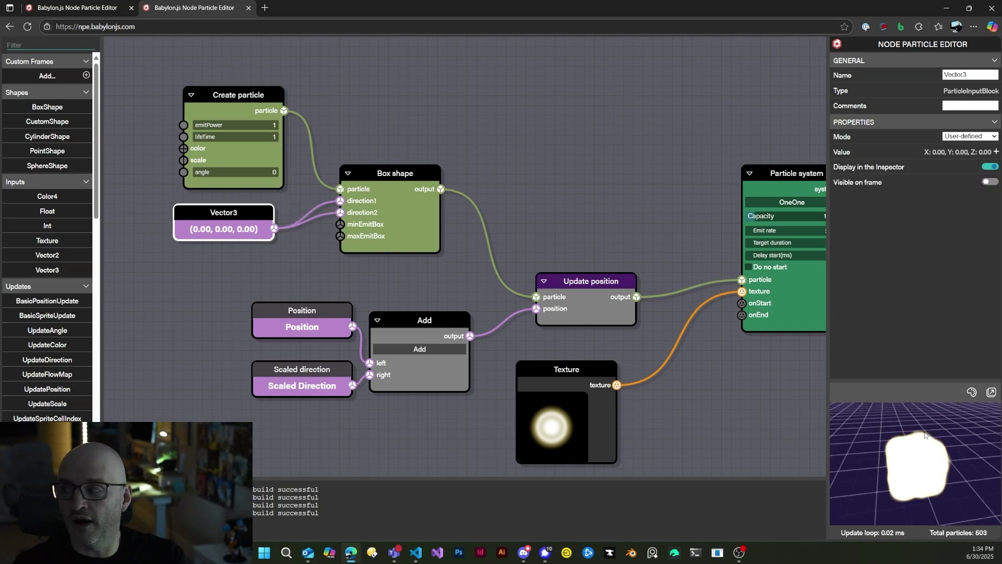
left_click_drag(887, 461, 965, 422)
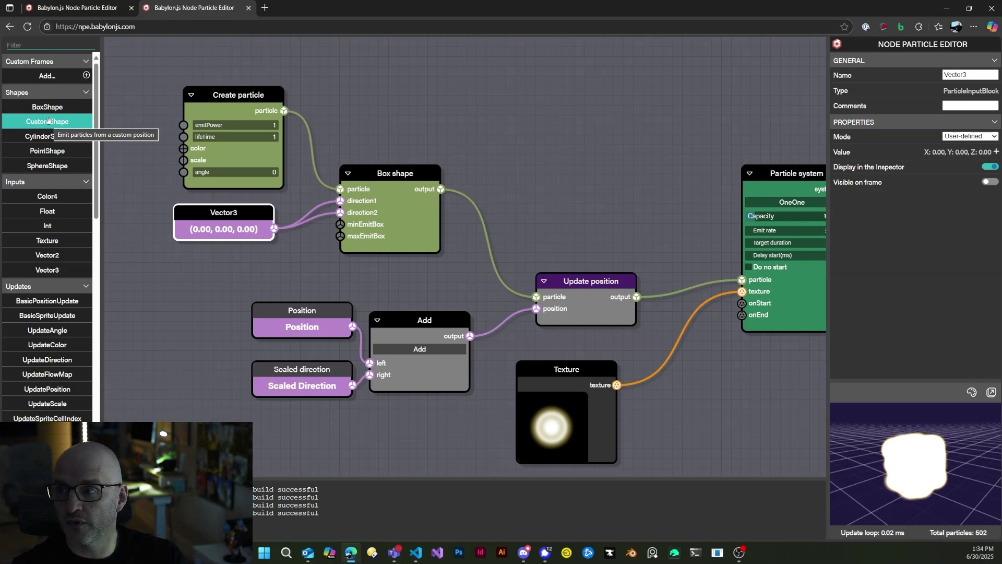
Add a Color4 input on Create particle's color and set it to red, hex D32727FF
left_click_drag(164, 76, 446, 270)
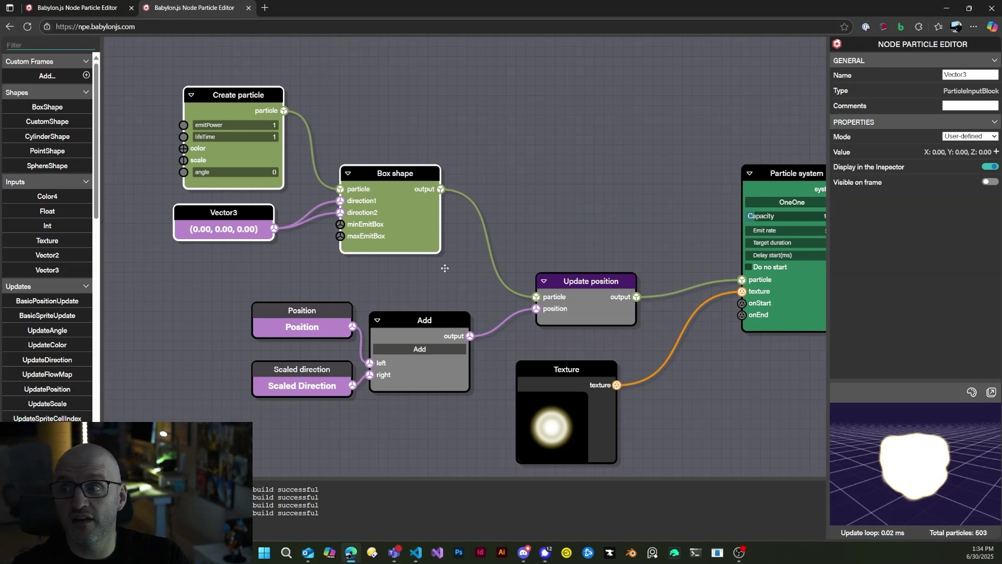
left_click_drag(318, 61, 455, 130)
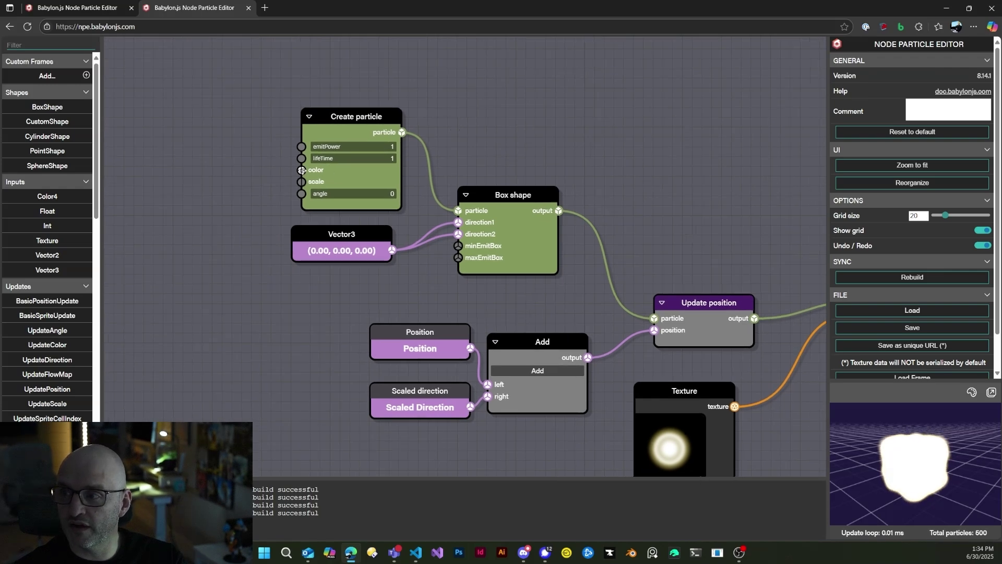
left_click_drag(301, 170, 220, 154)
left_click_drag(232, 108, 279, 99)
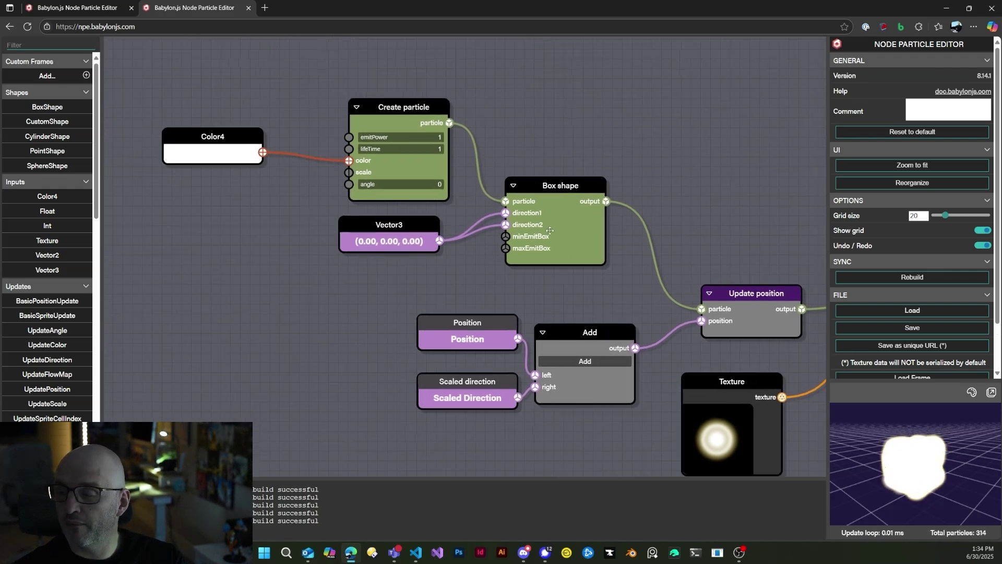
left_click(236, 149)
left_click(972, 155)
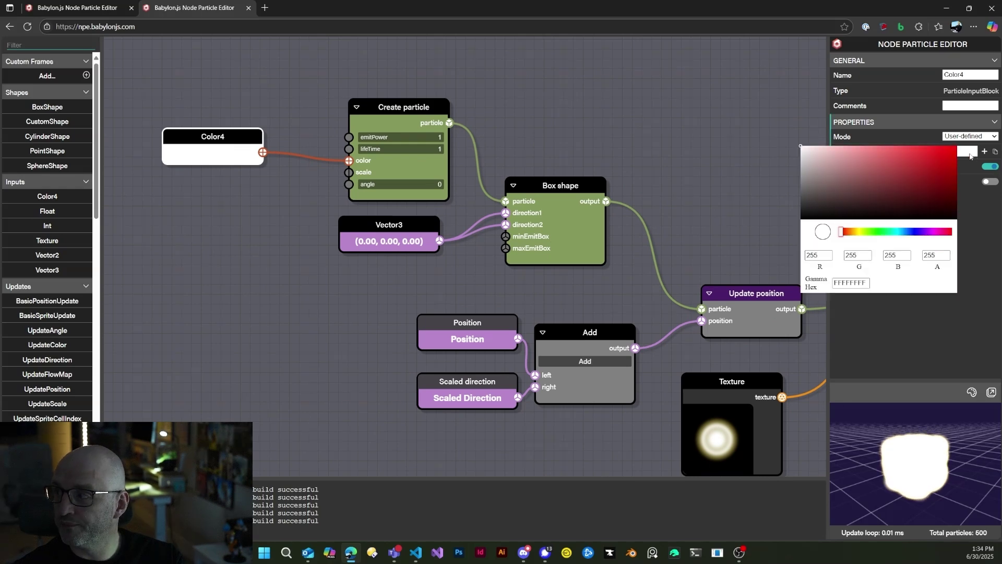
left_click(928, 160)
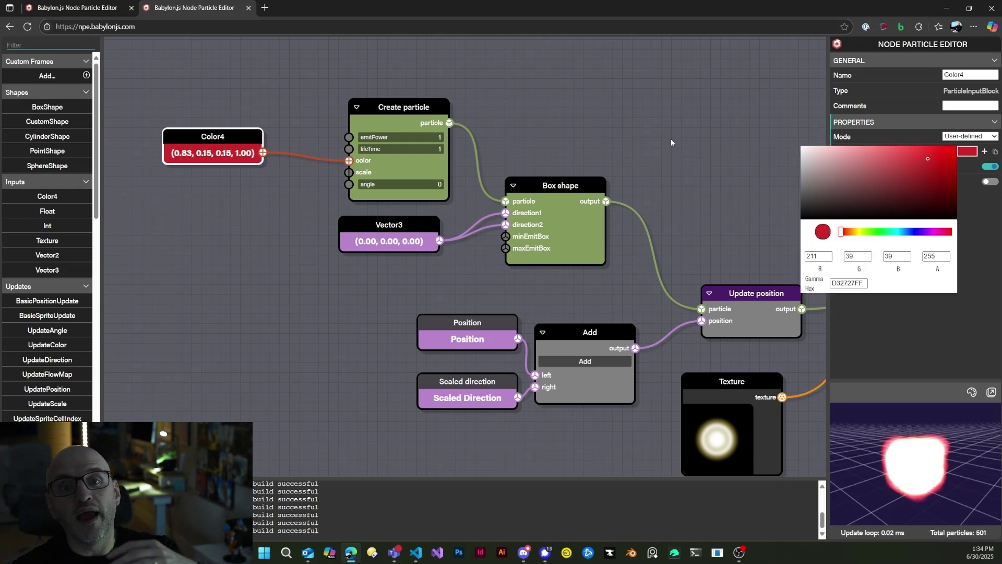
left_click(923, 419)
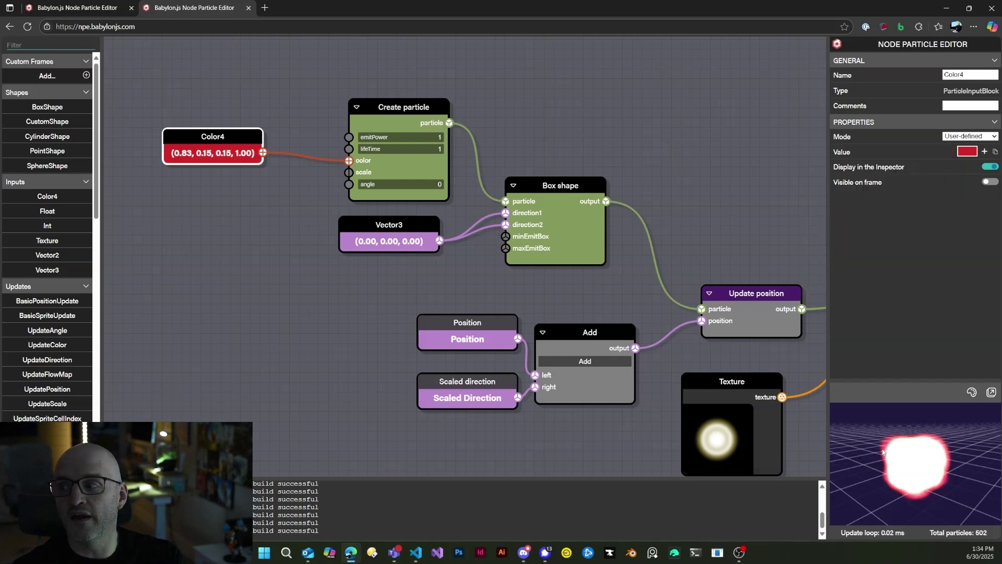
Move the red Color4 node further from Create particle and add a Random node between them
left_click_drag(711, 179, 422, 190)
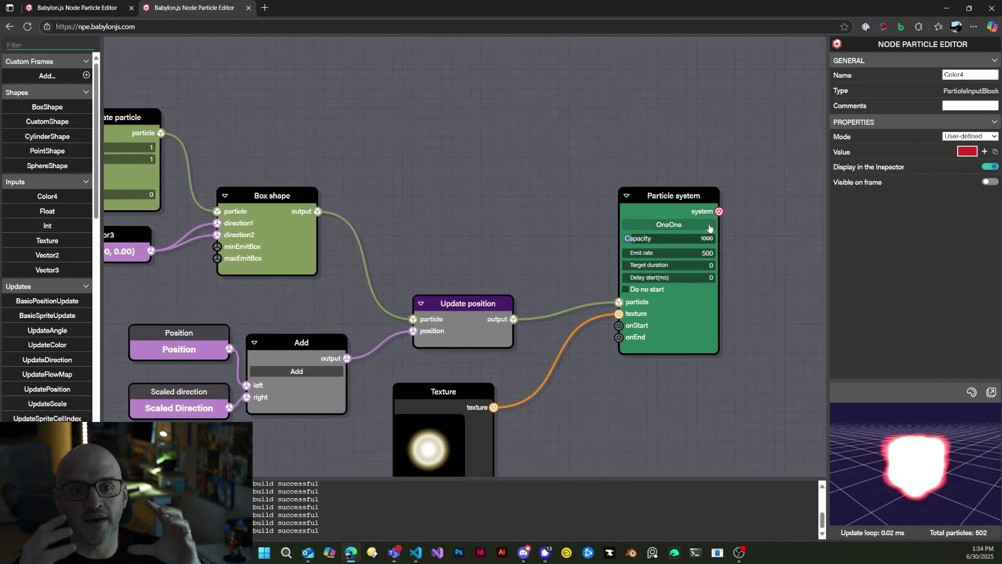
left_click_drag(341, 118, 512, 116)
left_click_drag(412, 114, 604, 111)
left_click_drag(302, 151, 214, 160)
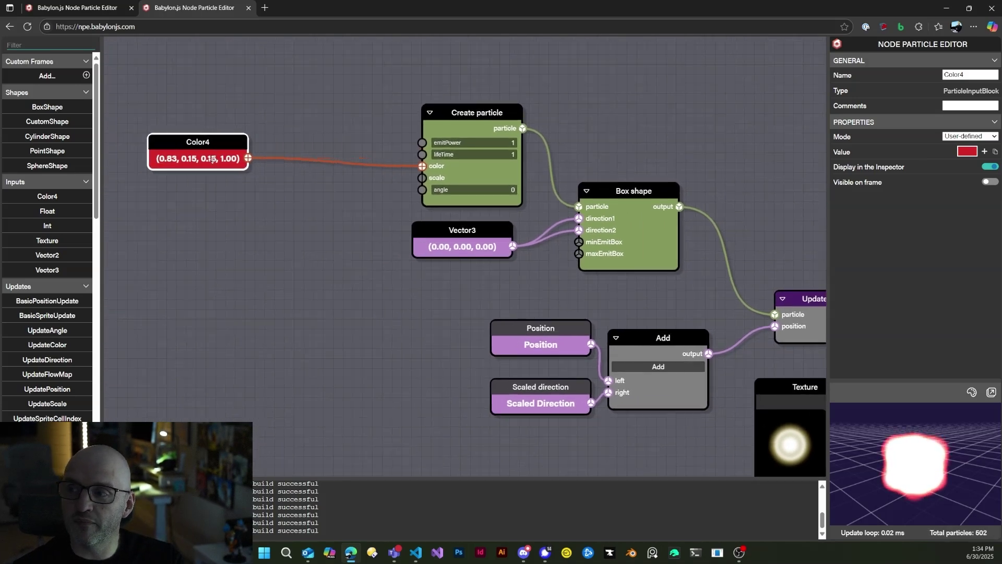
left_click(288, 136)
key("space")
type("ra")
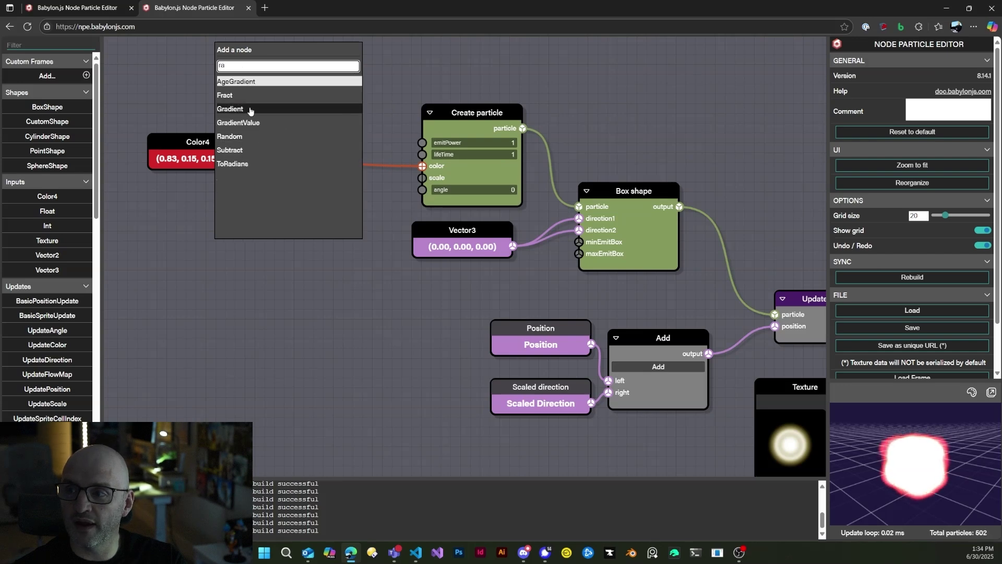
left_click(256, 137)
left_click_drag(290, 131, 320, 195)
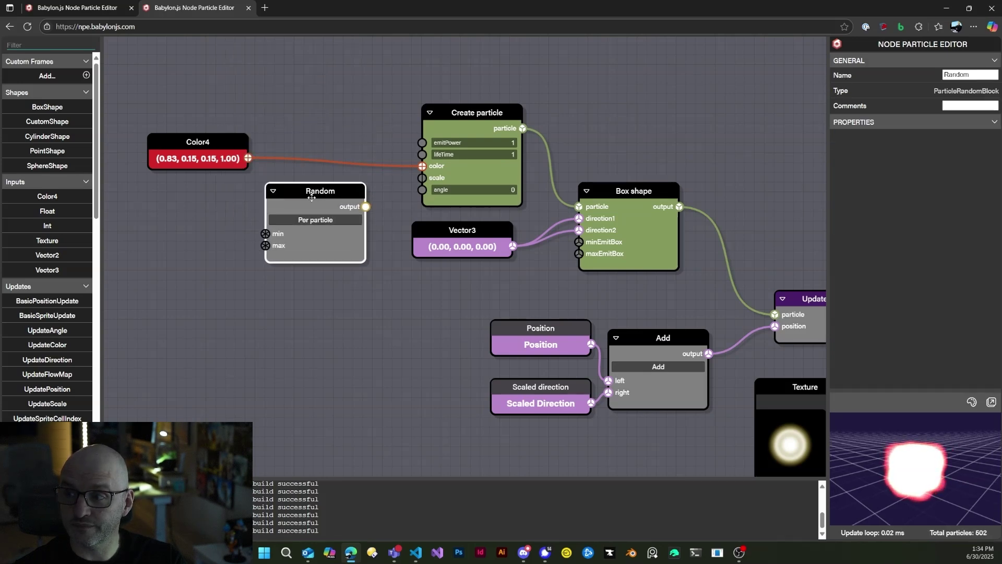
Connect the Color4 to the Random node's min and max and its output to Create particle's color, aligning Random beside the Color4
left_click_drag(266, 224, 266, 233)
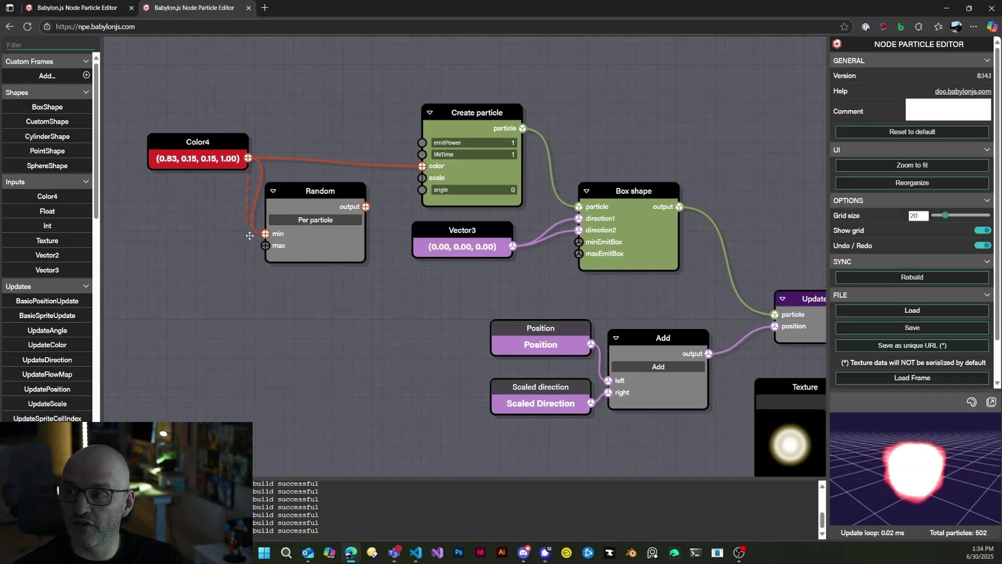
left_click_drag(308, 184, 328, 174)
left_click_drag(415, 173, 421, 166)
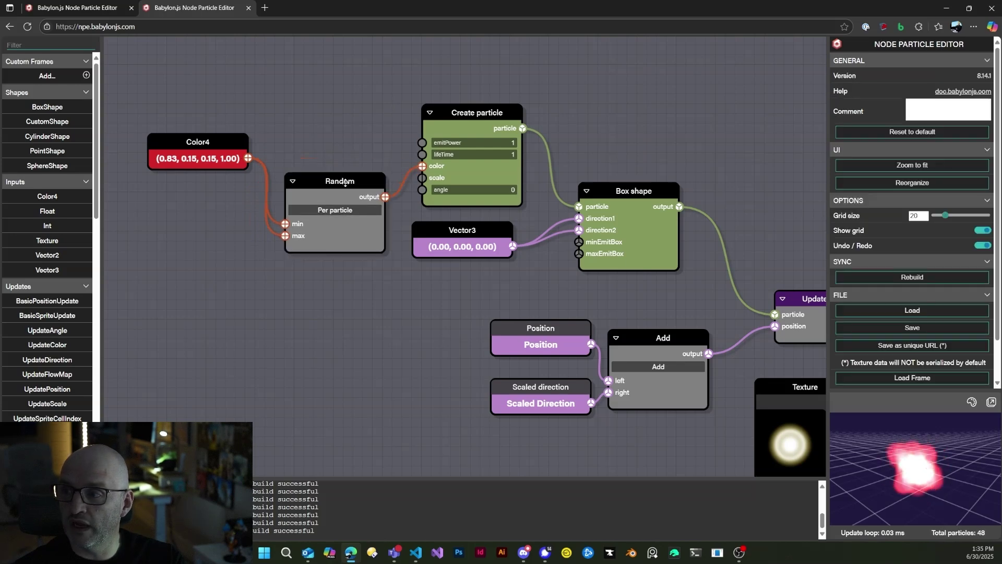
left_click_drag(344, 188, 354, 150)
Duplicate the red Color4 node, place the copy below the original, and connect it to the Random node's max
left_click(198, 141)
key("ctrl+c")
key("ctrl+v")
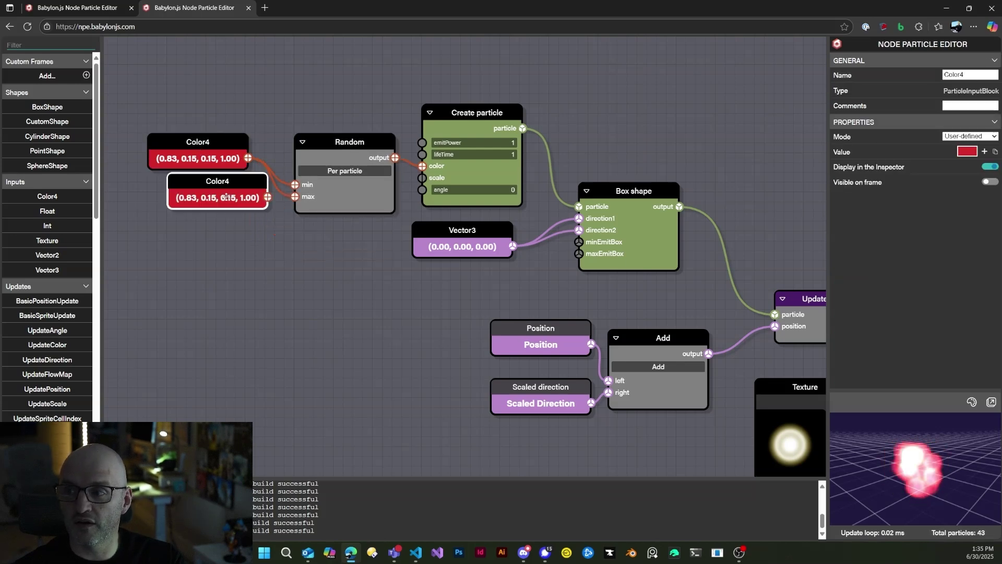
left_click_drag(197, 202, 198, 233)
left_click_drag(288, 200, 295, 196)
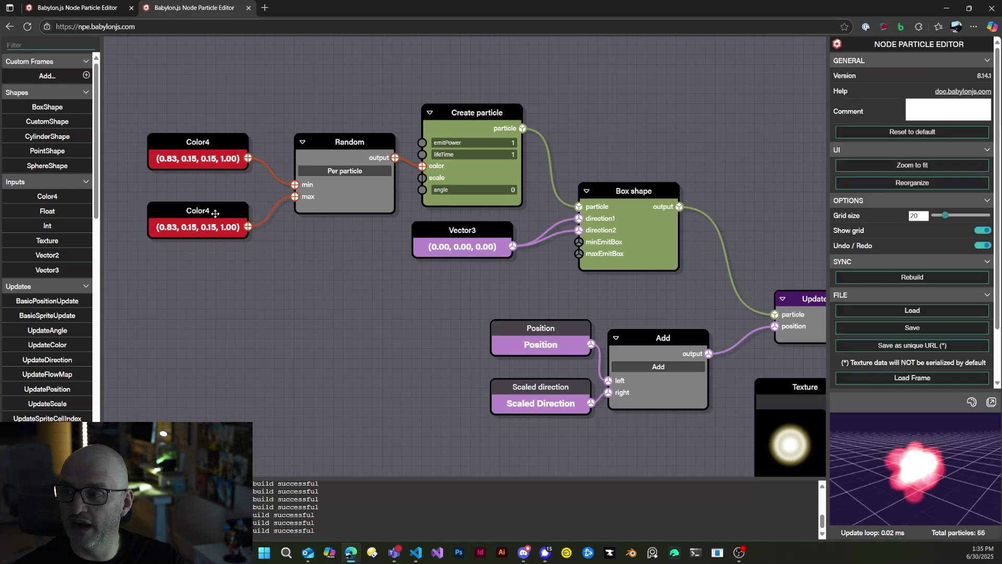
Change the duplicated Color4 node's value to green, hex 16C87FFF
left_click(968, 153)
left_click(889, 231)
left_click(939, 162)
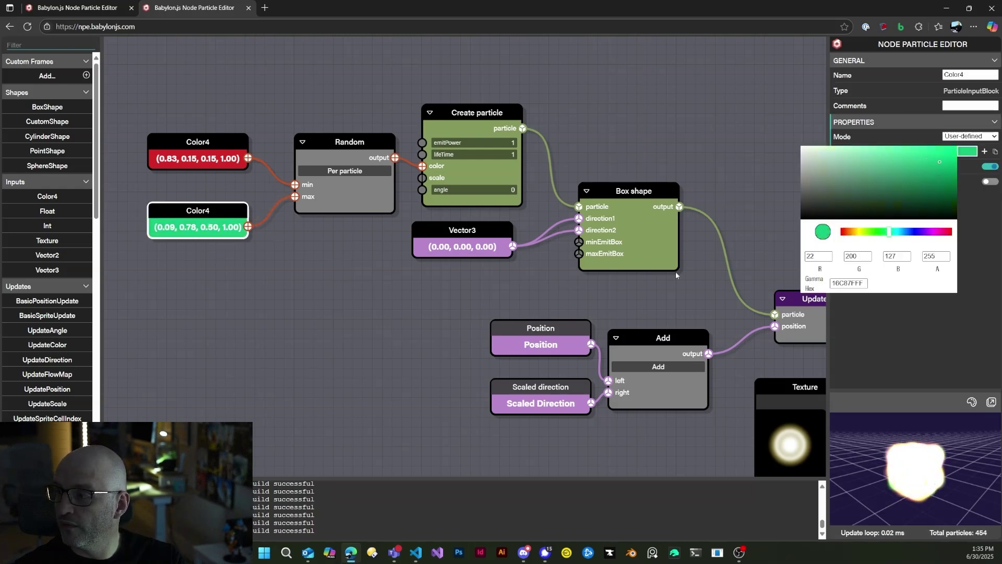
left_click(545, 242)
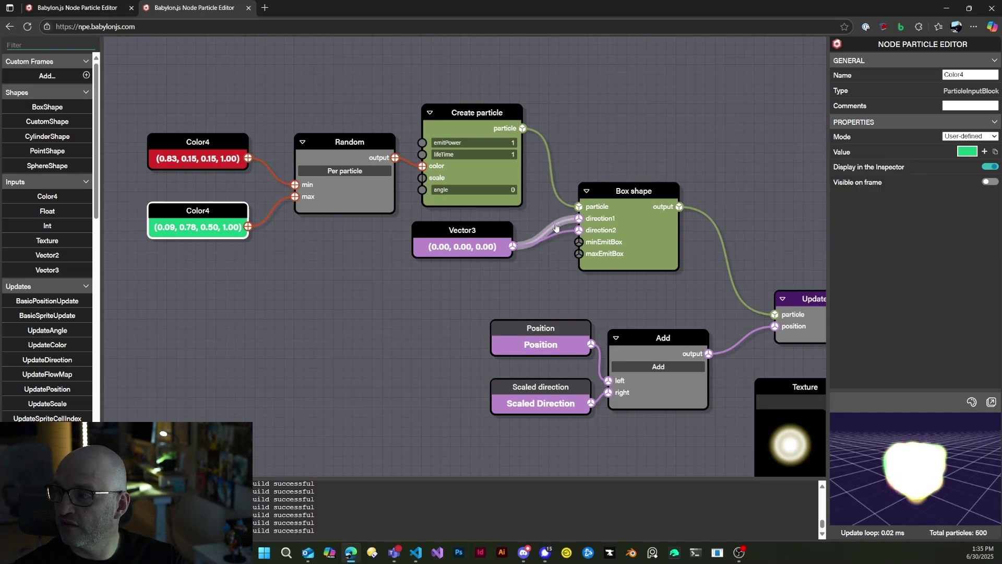
Remove the connection between the Vector3 node and the Box shape's direction1 input
left_click(556, 227)
key("Delete")
left_click(551, 240)
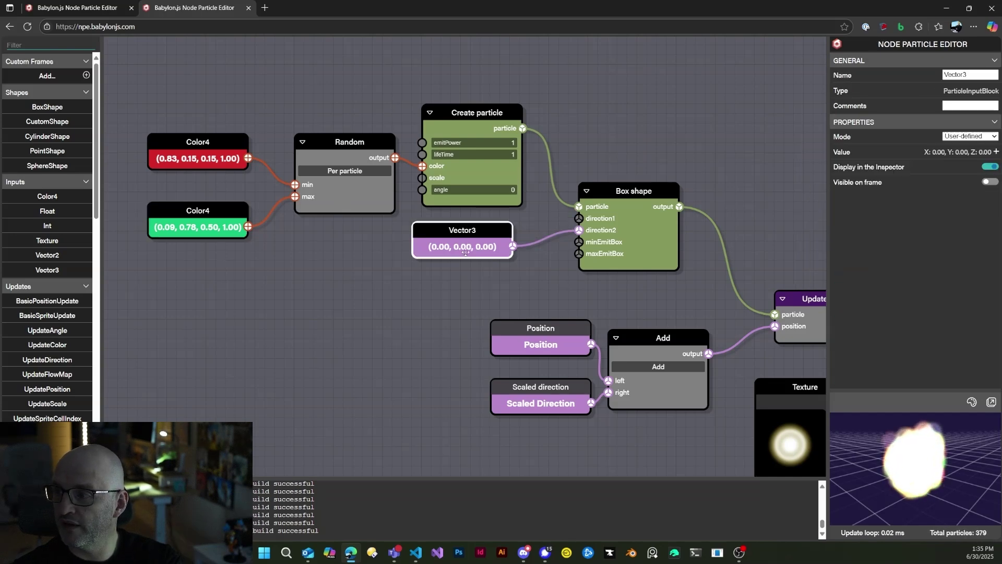
Delete the Vector3 node feeding the Box shape's direction2 input and orbit the particle preview to check the emission
key("Delete")
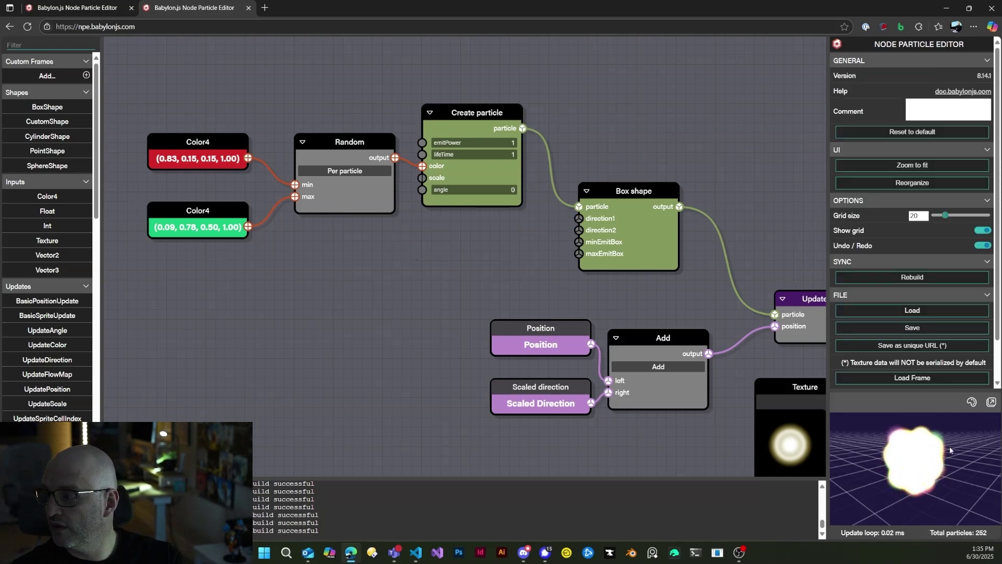
left_click_drag(667, 201, 315, 197)
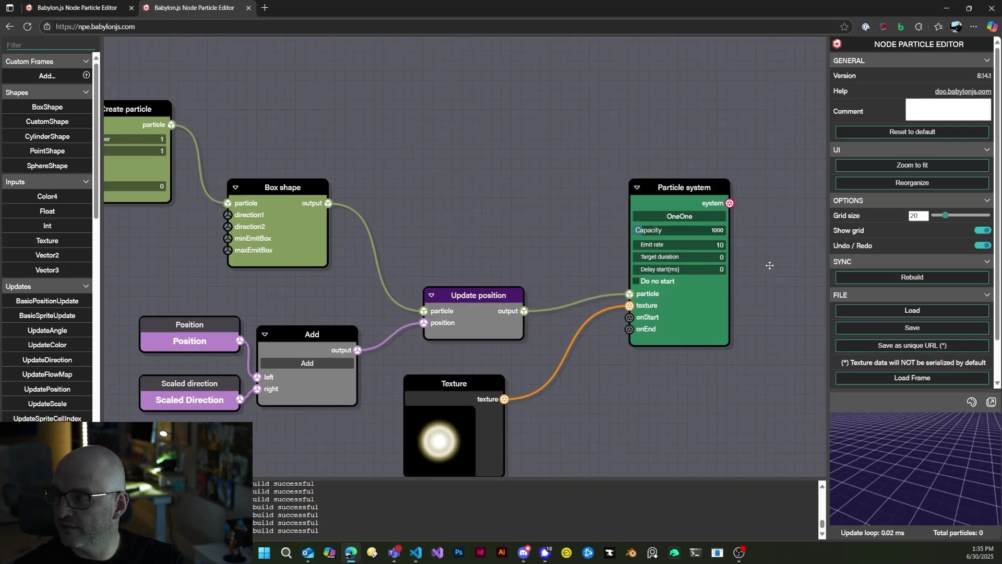
mouse_move(918, 462)
left_mouse_down()
mouse_move(890, 475)
mouse_move(956, 465)
mouse_move(915, 477)
left_mouse_up()
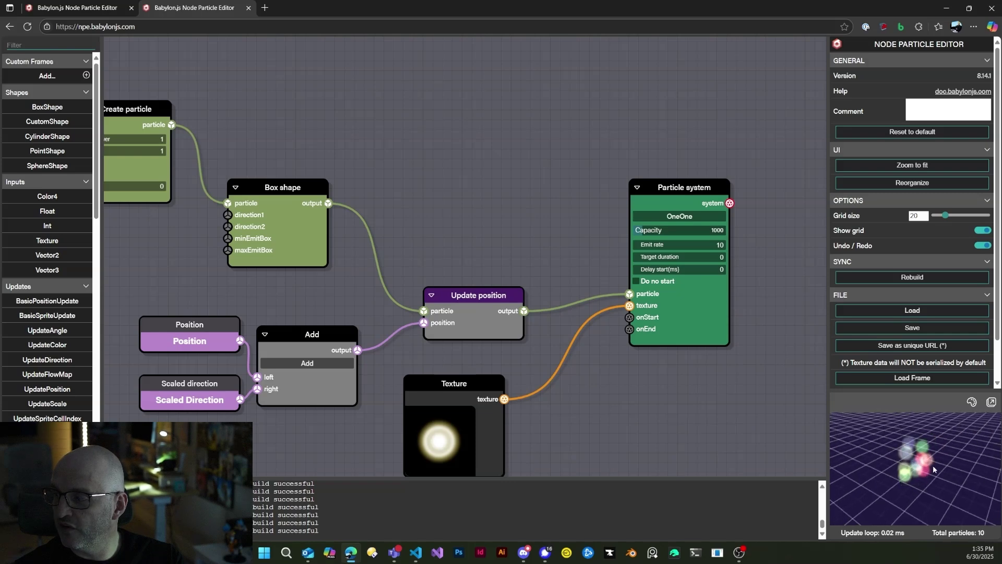
Try the Random node's Per system mode for the particle colors, and restore it to Per particle
left_click_drag(195, 135, 535, 156)
left_click(198, 167)
left_click(214, 225)
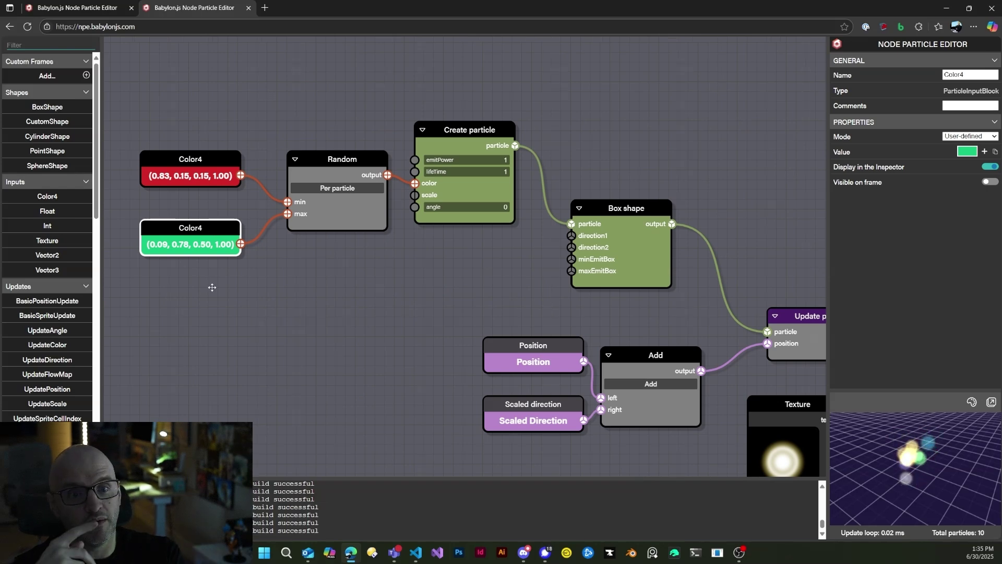
left_click_drag(391, 275, 362, 280)
left_click(316, 192)
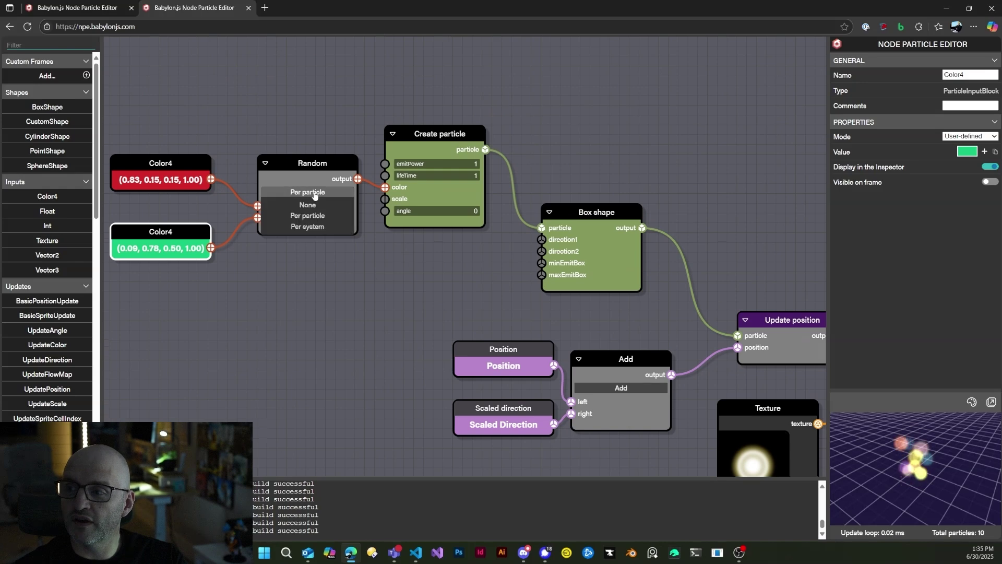
left_click(316, 227)
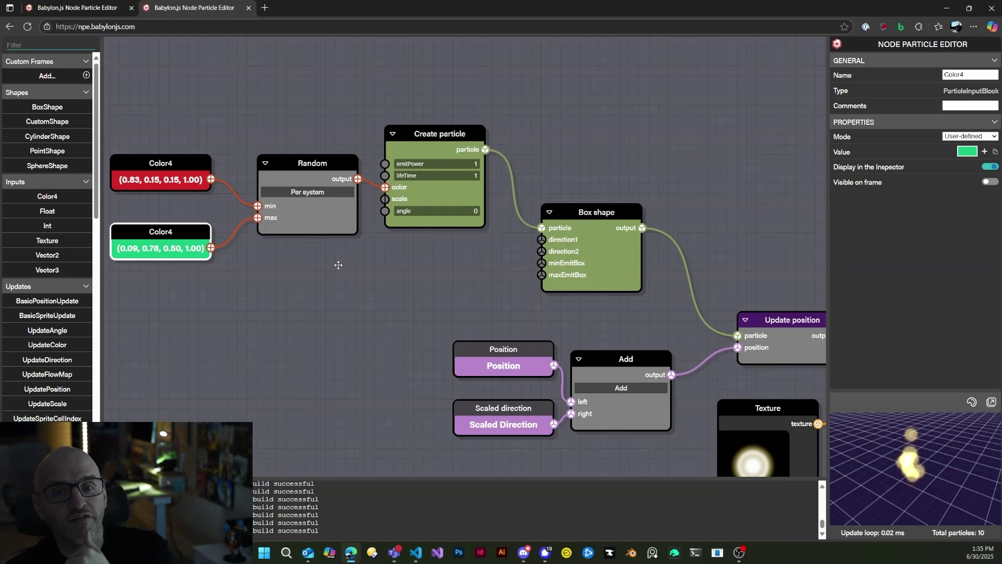
left_click(313, 192)
left_click(315, 216)
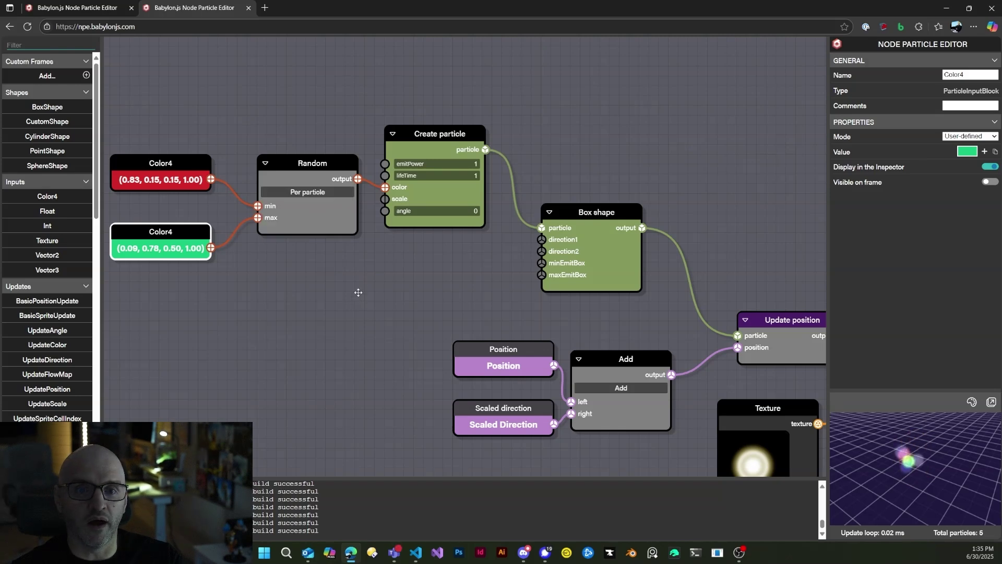
Move the Box shape node beside Create particle and raise the Update position node closer to its level
left_click_drag(358, 292, 258, 281)
left_click_drag(514, 205, 485, 126)
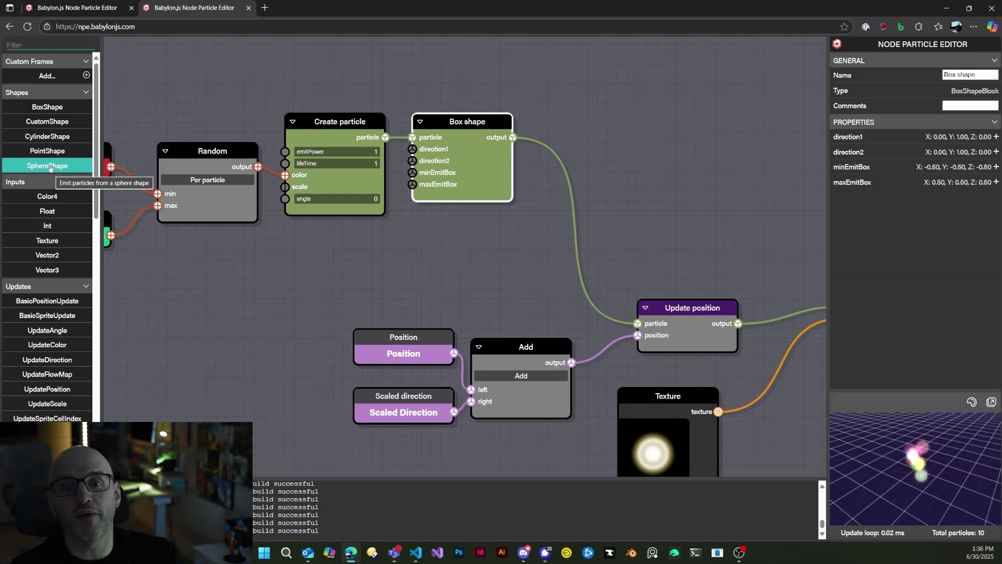
left_click_drag(693, 178, 447, 161)
left_click_drag(453, 301, 453, 207)
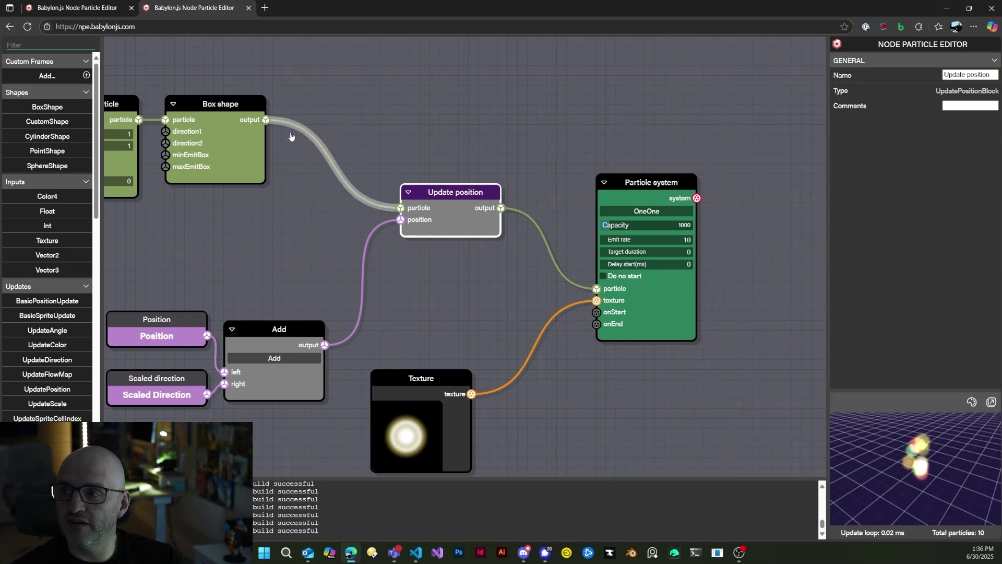
Connect the Box shape's output directly to the Particle system's particle input, bypassing Update position
left_click_drag(266, 119, 597, 289)
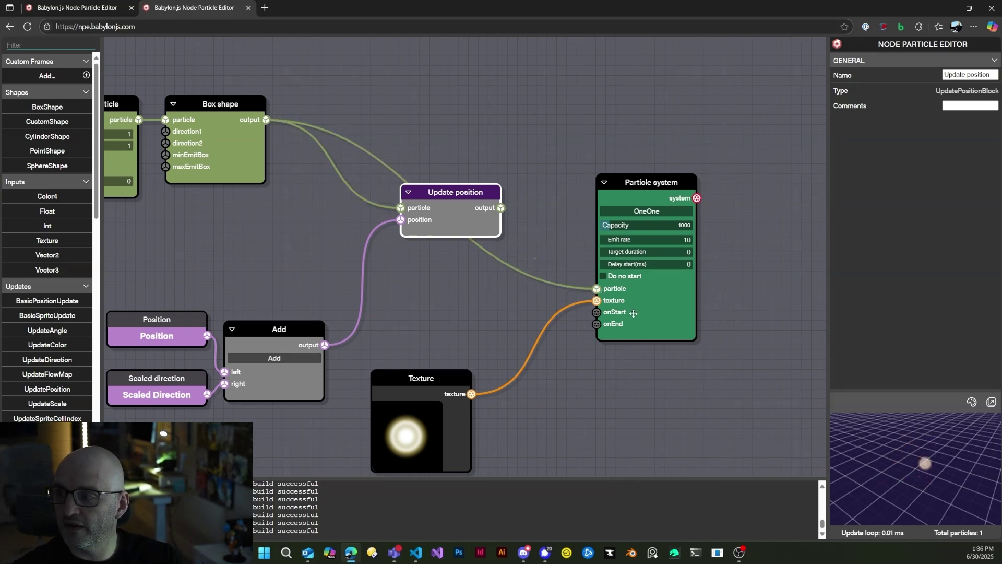
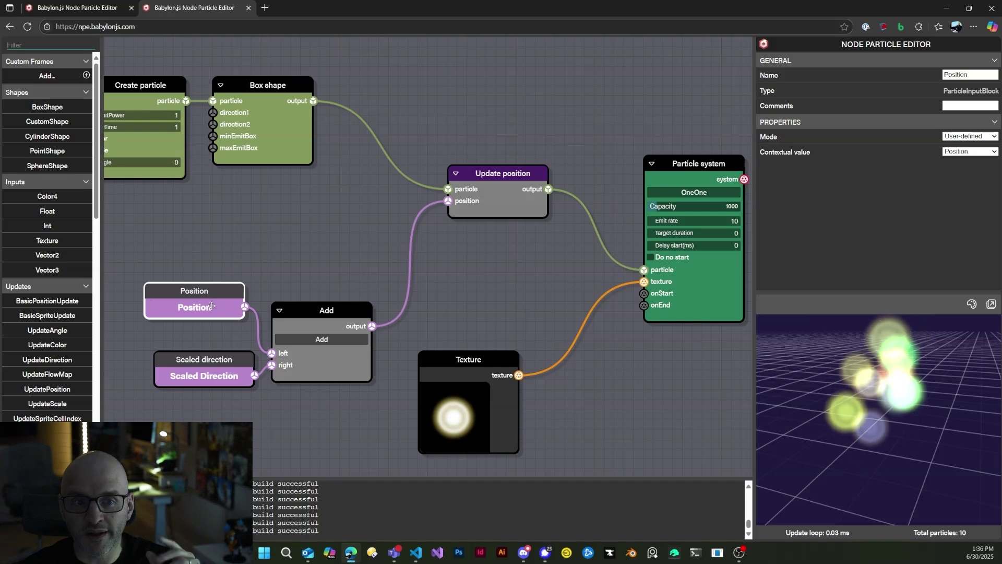
Examine the Position, Scaled direction and Add nodes that feed the Update position node's position input
left_click_drag(212, 293, 228, 314)
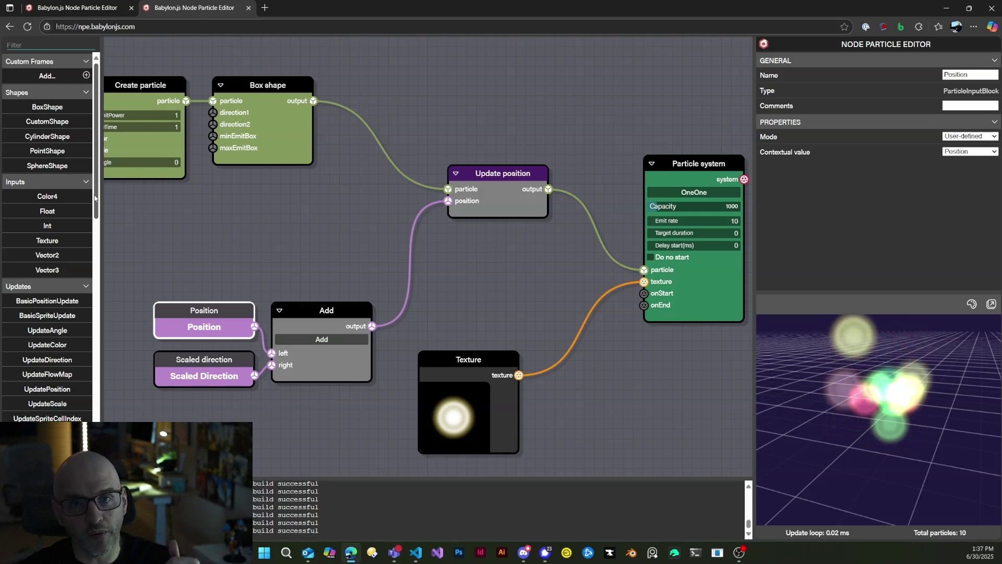
scroll(96, 196, "down", 15)
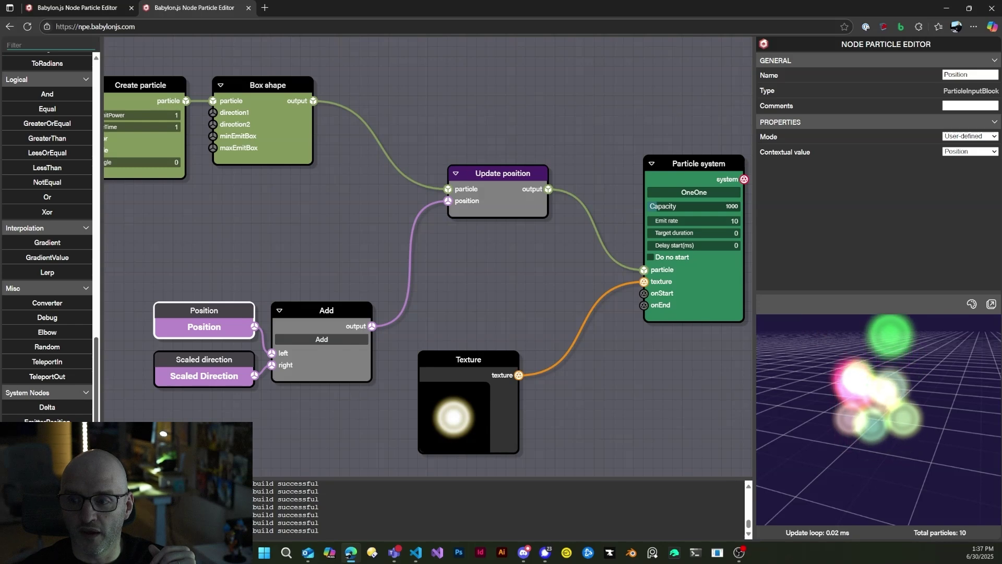
scroll(62, 313, "down", 3)
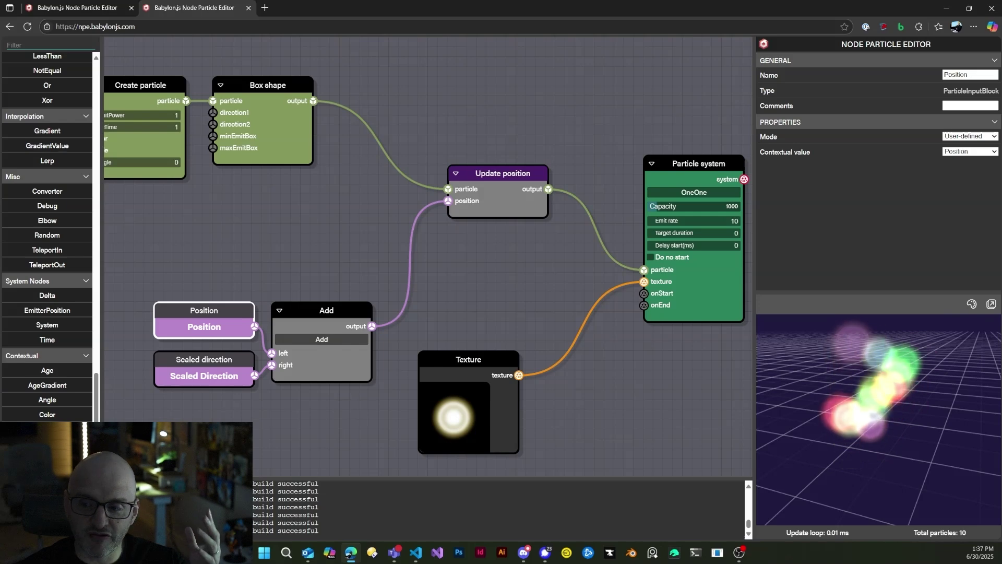
left_click(233, 355)
left_click_drag(316, 316, 327, 318)
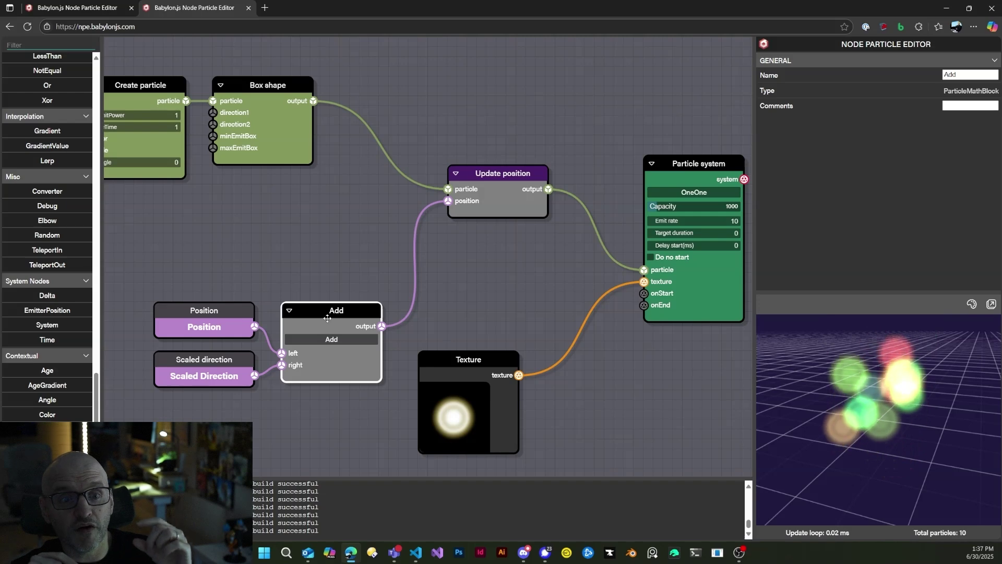
left_click(205, 361)
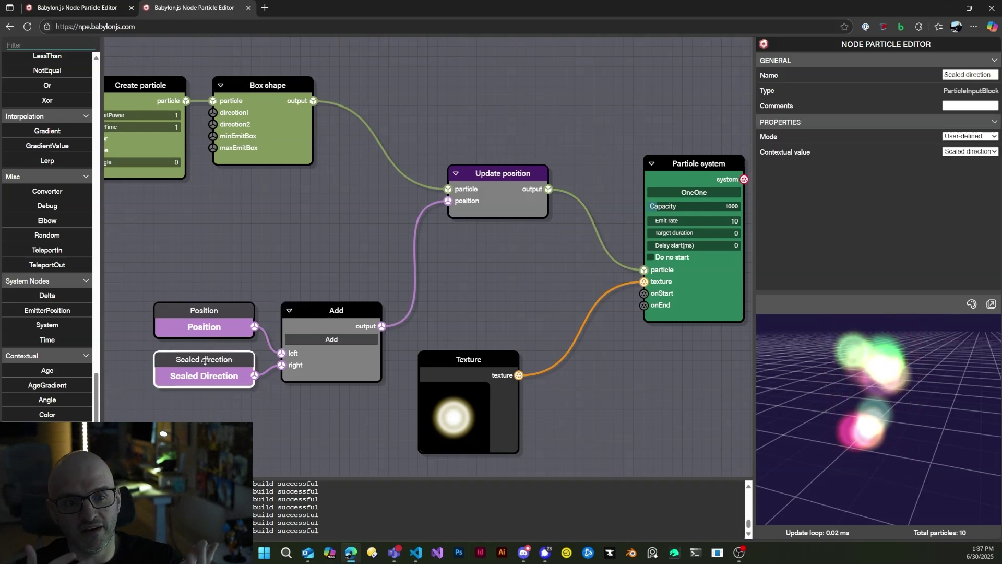
left_click(226, 313)
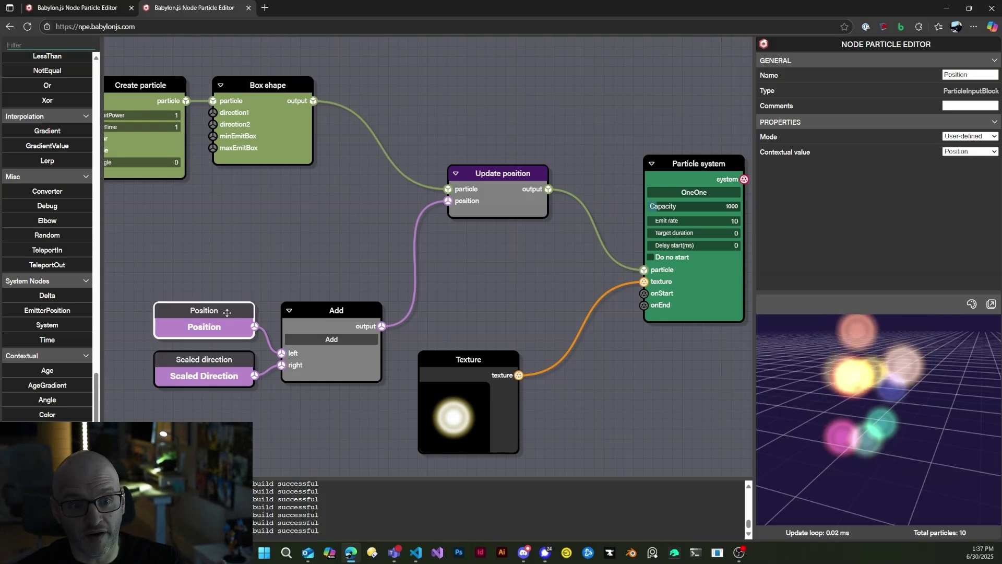
left_click(207, 363)
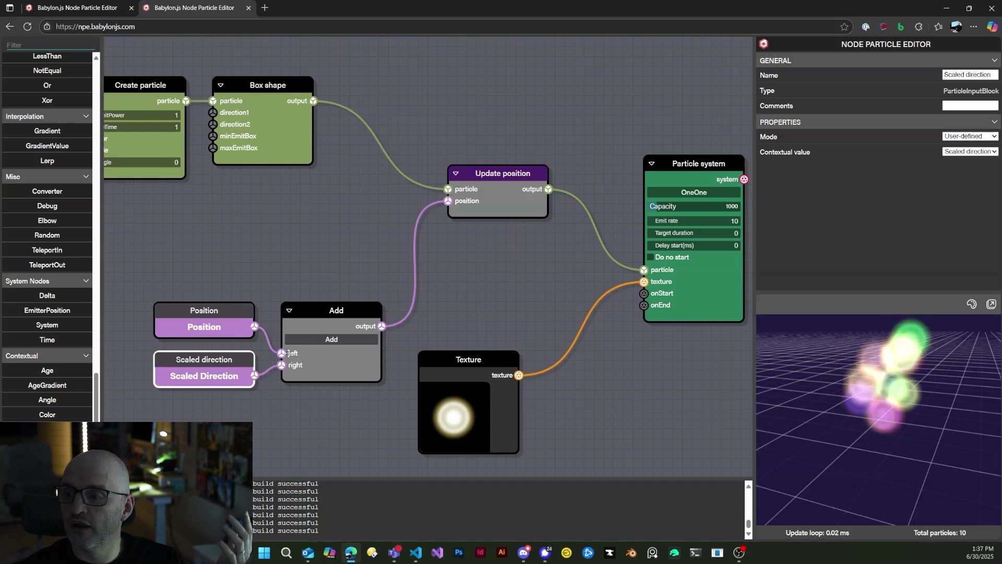
left_click_drag(341, 322, 351, 293)
left_click(489, 179)
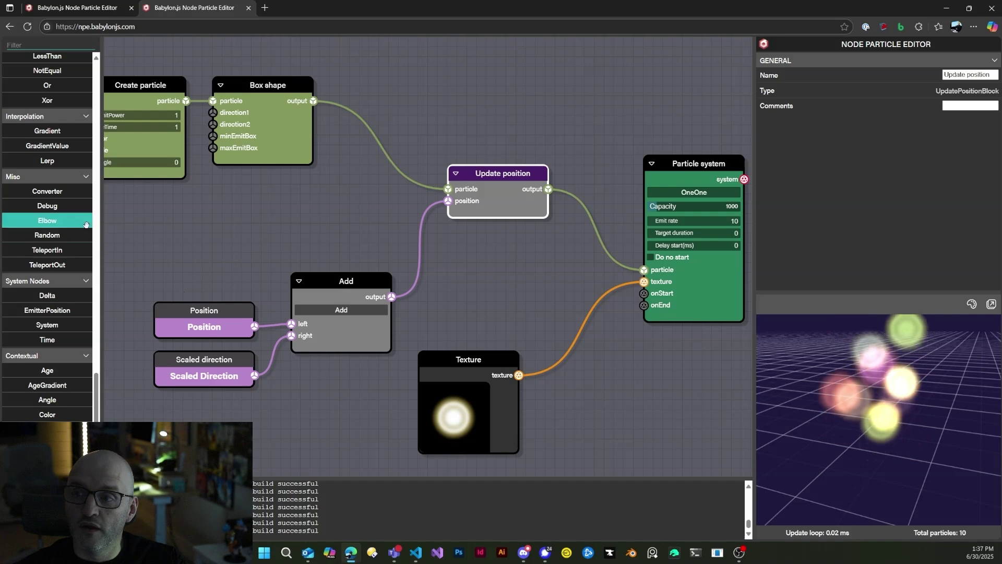
Add a BasicPositionUpdate node above Update position and connect it between the Box shape's output and the Particle system's particle input
scroll(99, 245, "up", 8)
scroll(108, 187, "up", 12)
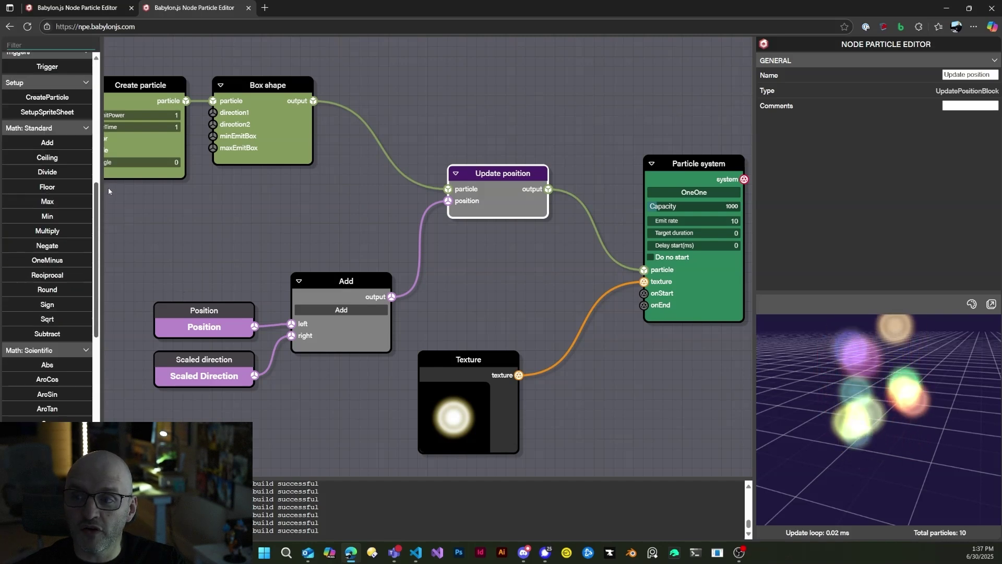
left_click_drag(55, 210, 478, 111)
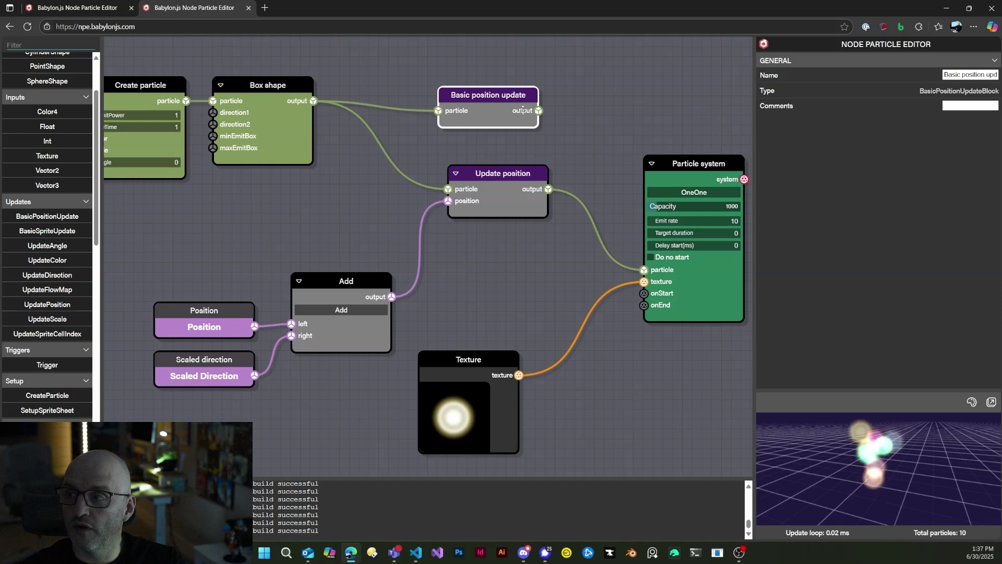
left_click_drag(645, 270, 645, 271)
Remove the link between the Box shape and the Update position node, and delete the Update position node
left_click_drag(511, 182, 461, 240)
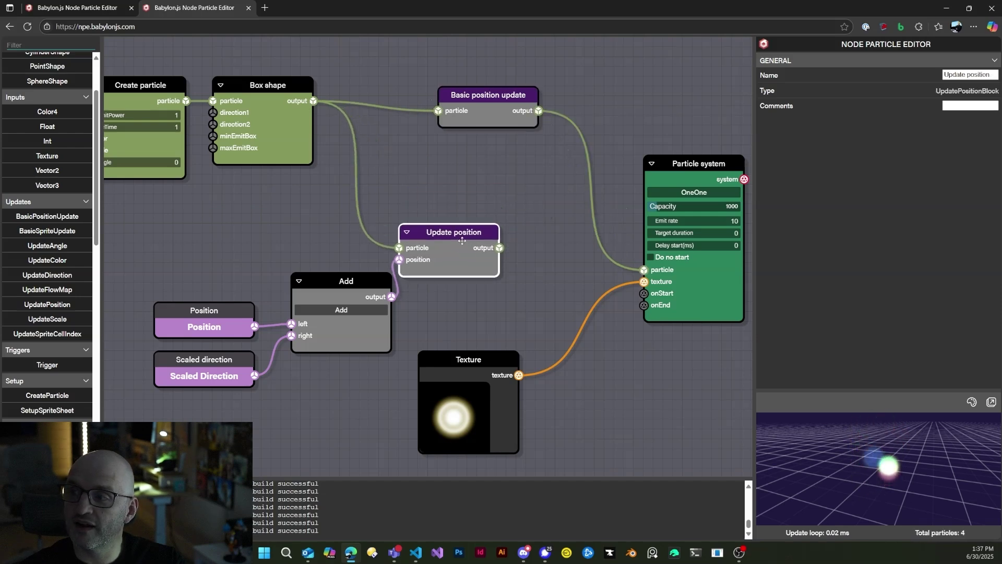
left_click(354, 161)
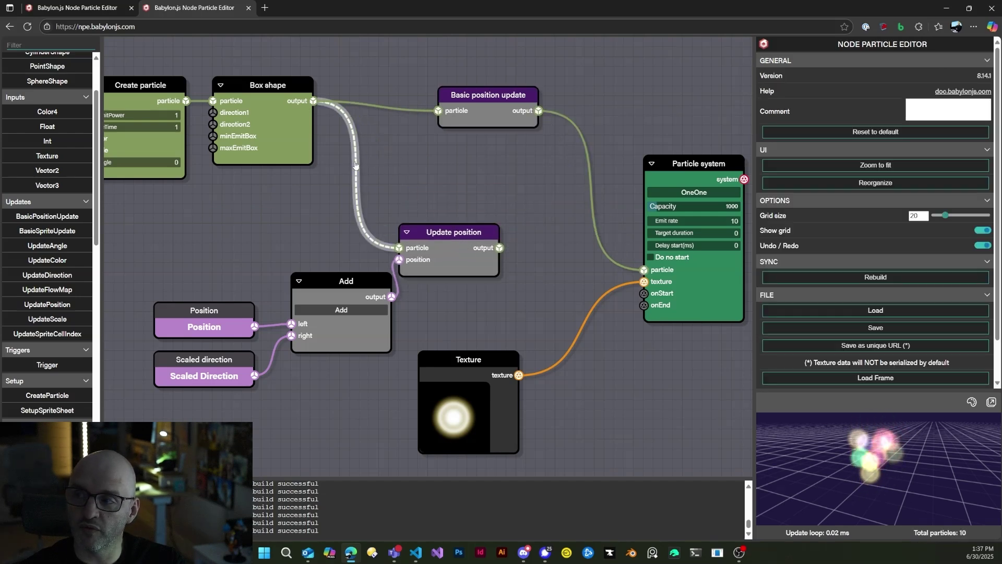
key("Delete")
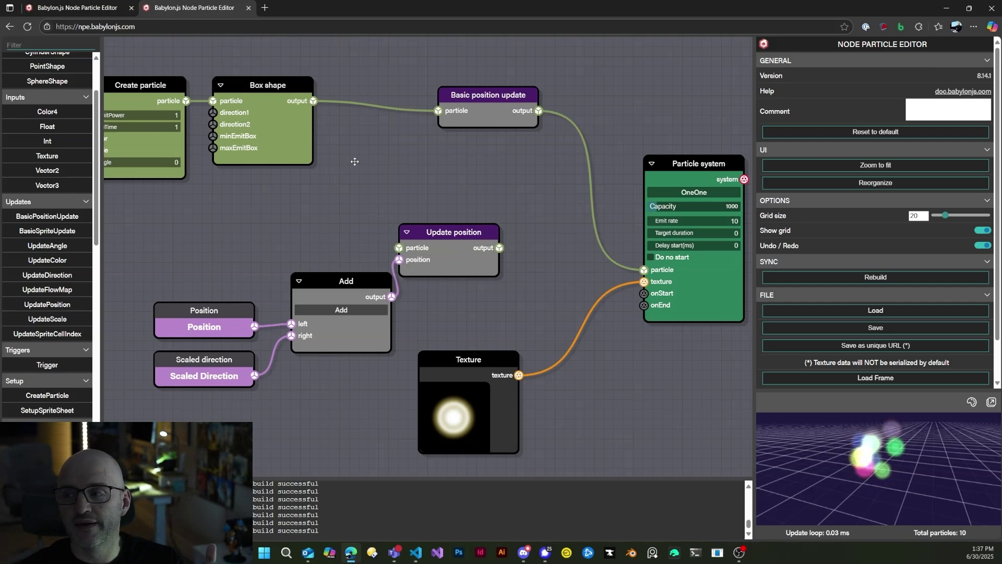
left_click(480, 261)
key("Delete")
Delete the leftover Add, Position and Scaled direction nodes
left_click(344, 281)
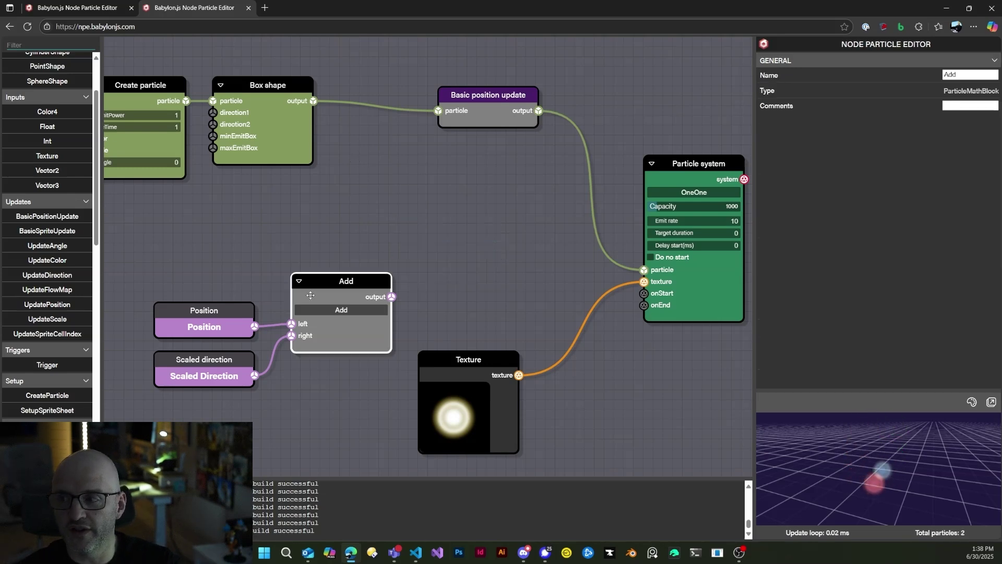
key("Delete")
left_click(203, 310)
key("Delete")
left_click(203, 359)
key("Delete")
Rearrange the graph with Basic position update just below the Box shape and the Texture and Particle system nodes spaced farther right
left_click_drag(496, 107, 390, 246)
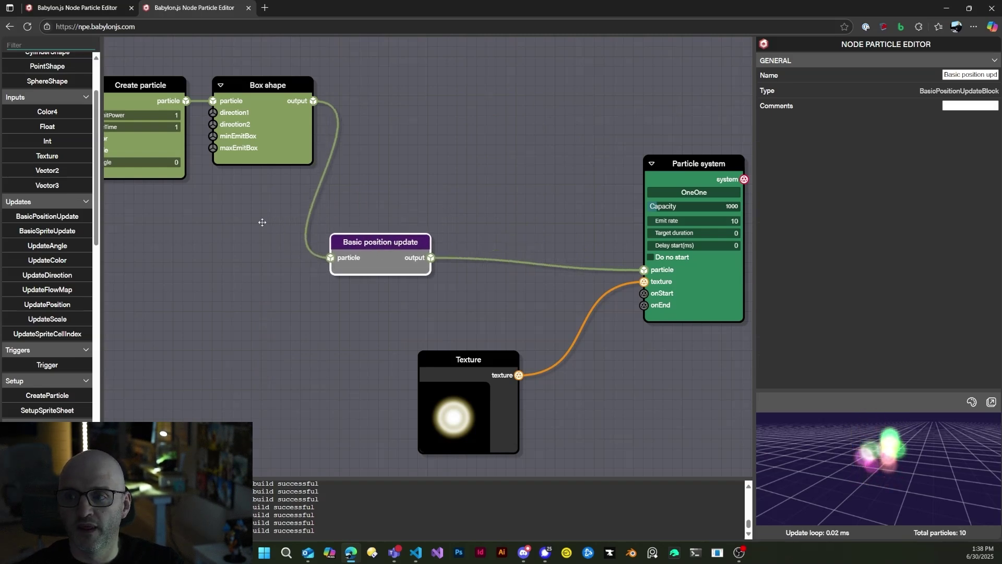
left_click_drag(704, 176, 705, 157)
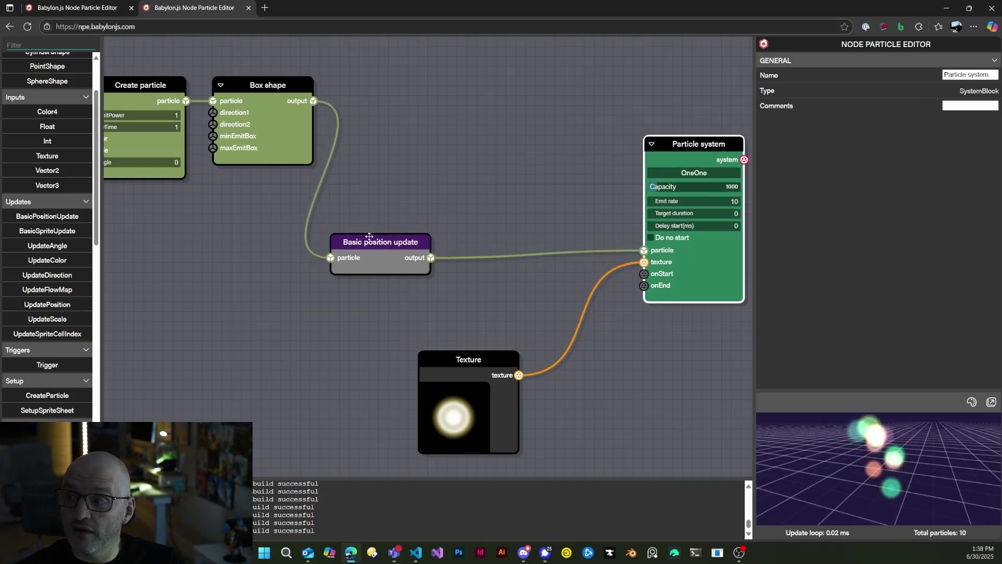
left_click_drag(369, 236, 389, 203)
left_click_drag(469, 359, 595, 349)
left_click_drag(689, 139, 738, 101)
Add an UpdatePosition node and connect it between Basic position update's output and the Particle system's particle input
left_click_drag(567, 182, 510, 190)
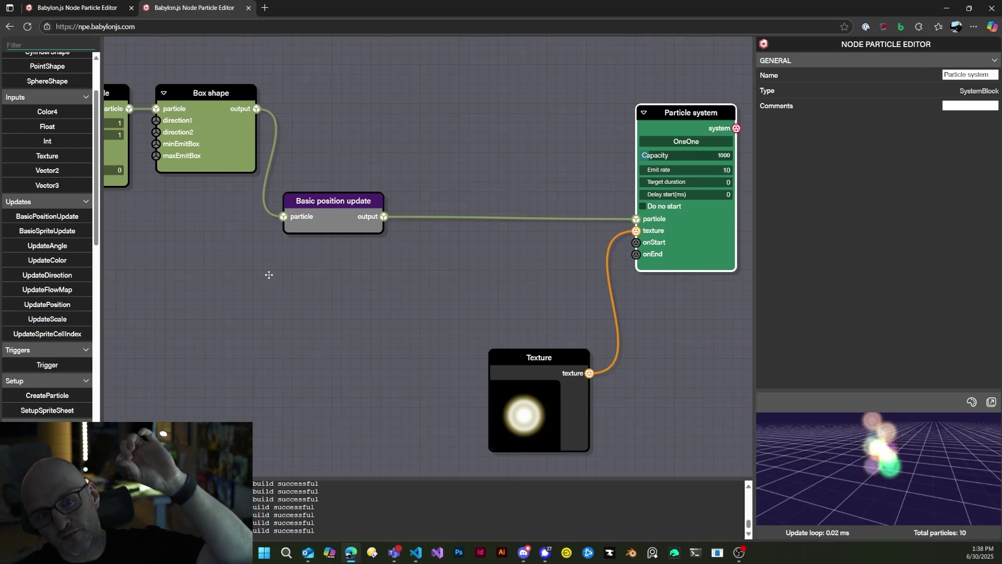
left_click_drag(244, 274, 275, 268)
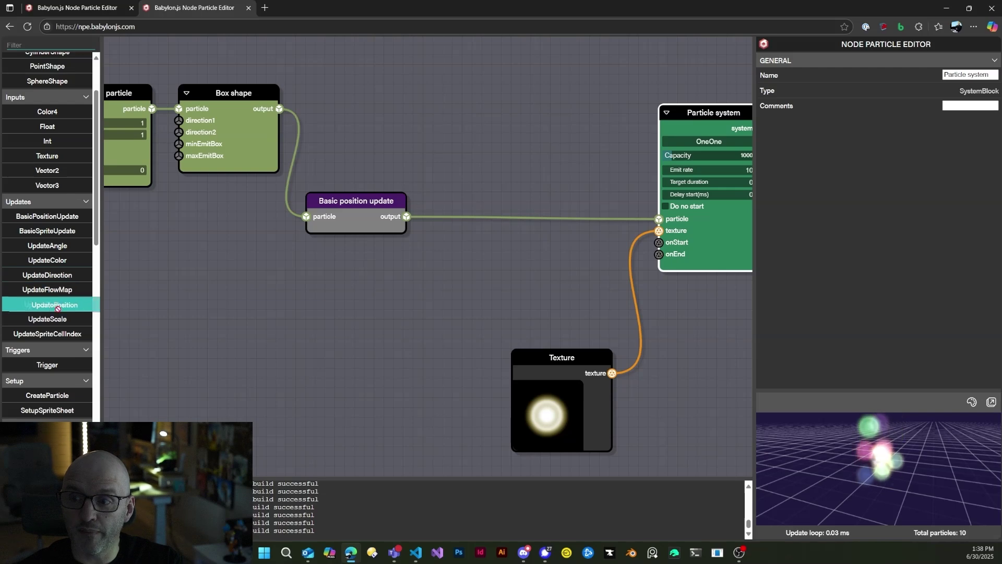
left_click_drag(47, 304, 525, 225)
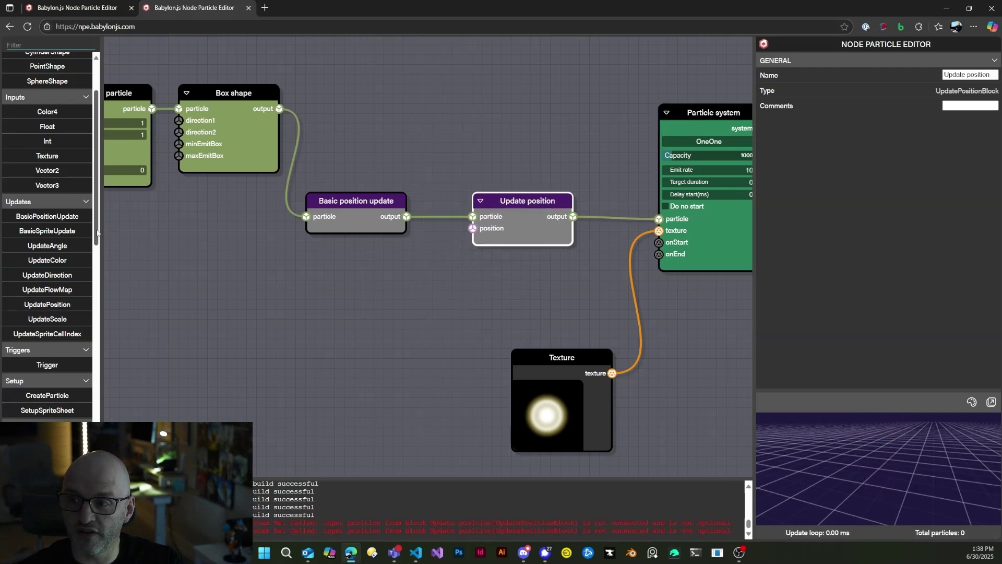
Add a contextual Position node below the Basic position update node
scroll(47, 250, "down", 10)
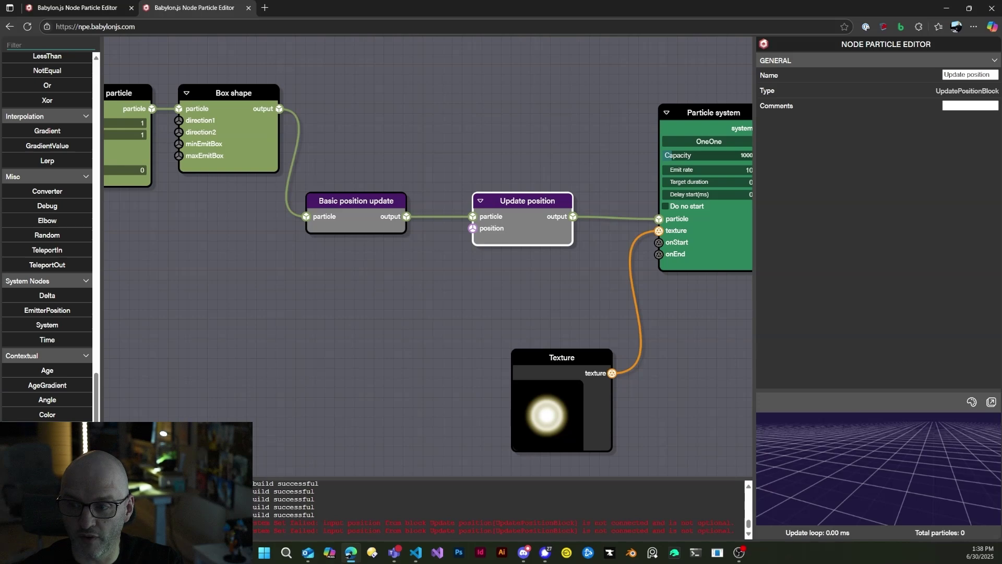
left_click_drag(47, 531, 326, 288)
left_click(215, 268)
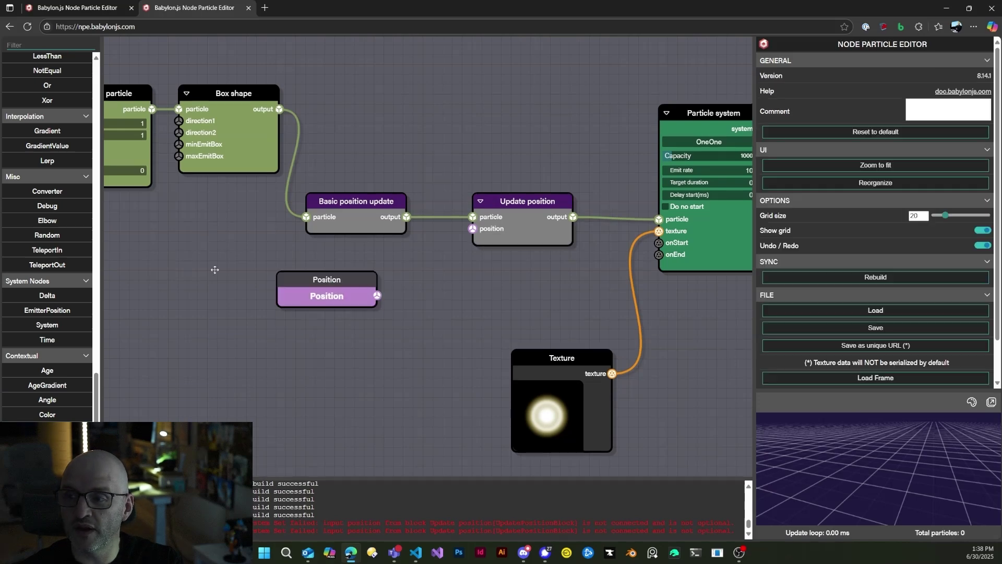
Add an Add math node and arrange it to the right of the Position node, below the two update nodes
key("space")
type("ad")
key("Return")
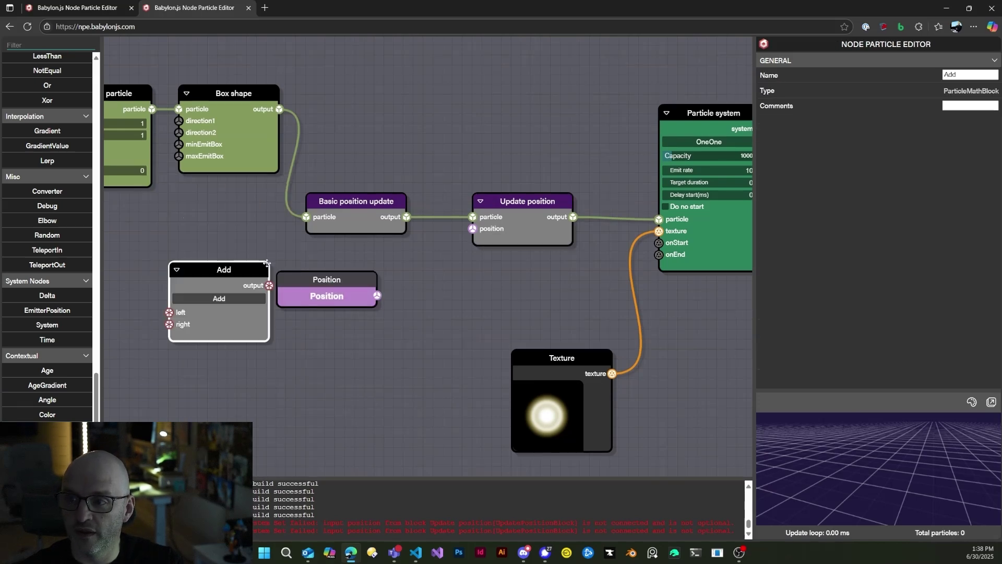
left_click_drag(243, 272, 478, 281)
left_click_drag(357, 284, 269, 283)
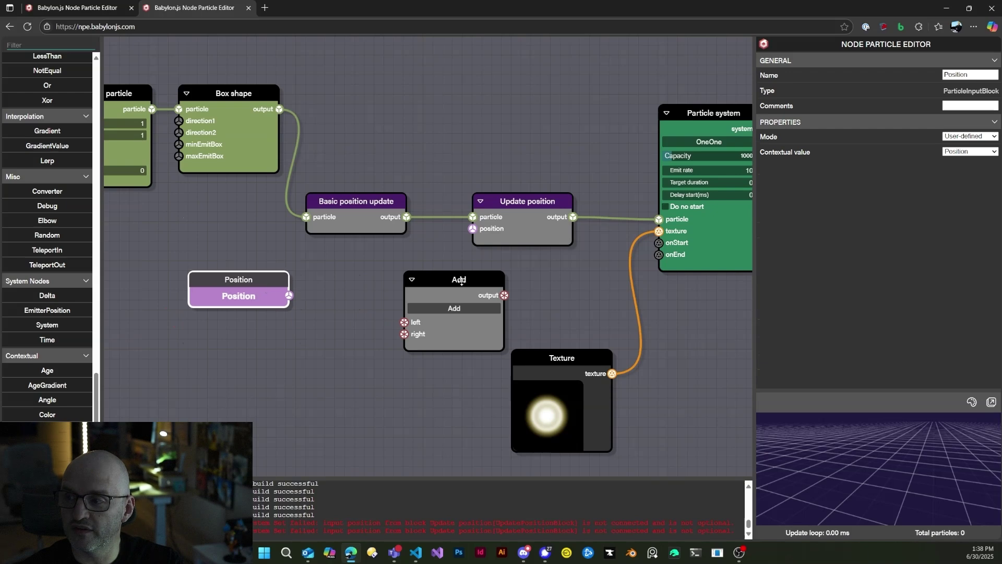
left_click_drag(466, 281, 378, 272)
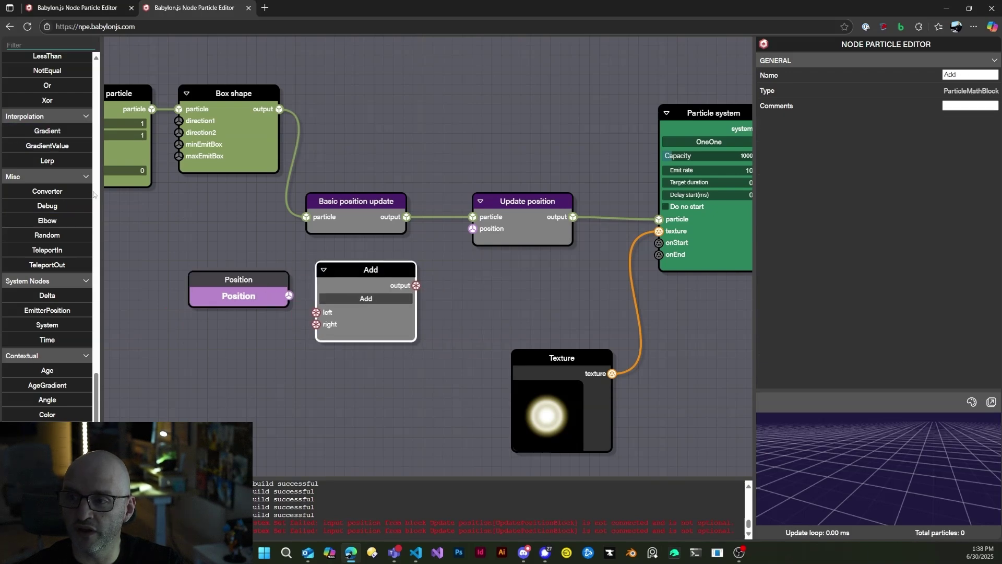
Connect the Position node to Add's left input and create a Vector3 input node feeding Add's right input
scroll(89, 204, "up", 8)
left_click(297, 321)
left_click_drag(313, 311, 219, 326)
Set the Vector3's y value to -0.09 and connect Add's output to Update position's position input
left_click(249, 344)
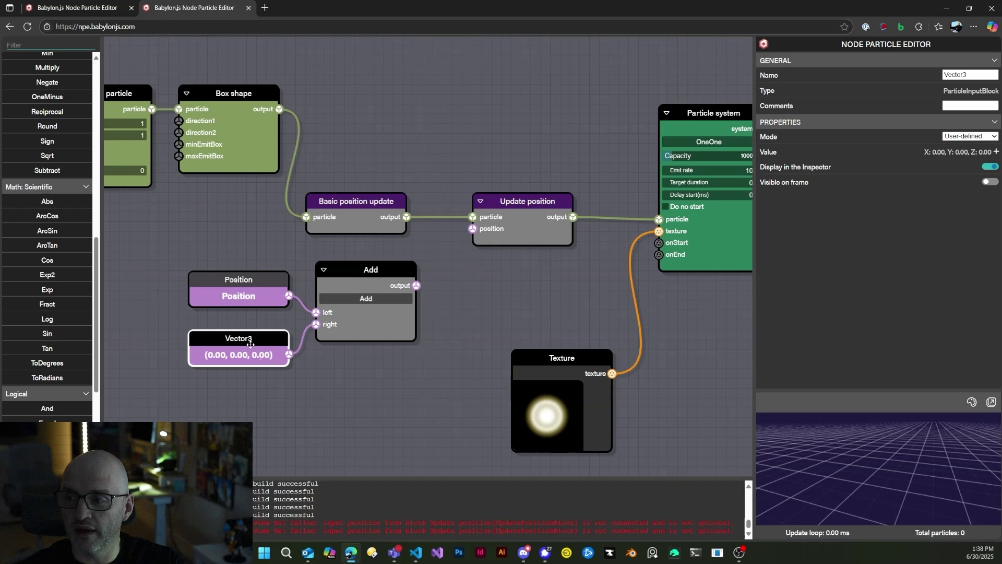
left_click(996, 152)
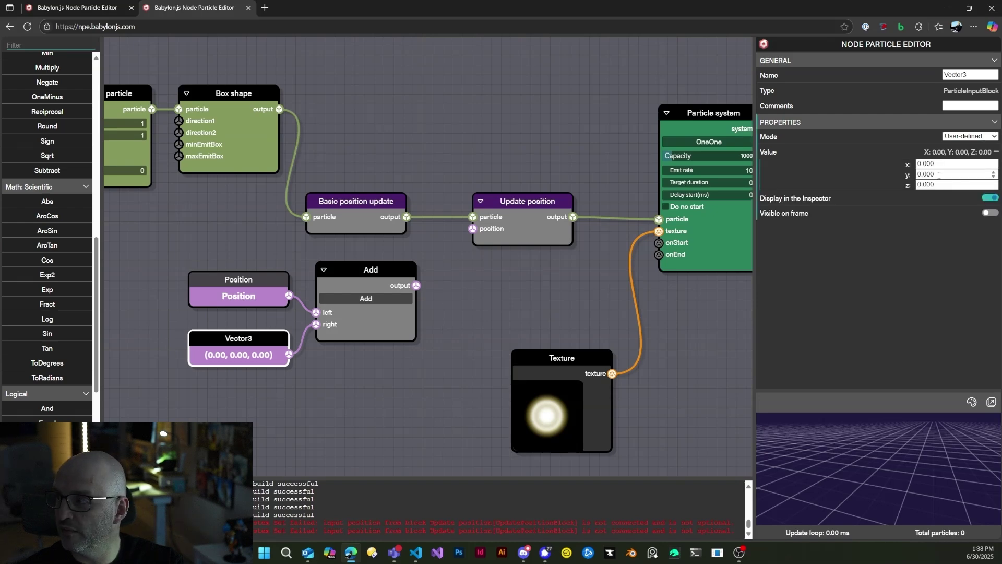
type("-0.09")
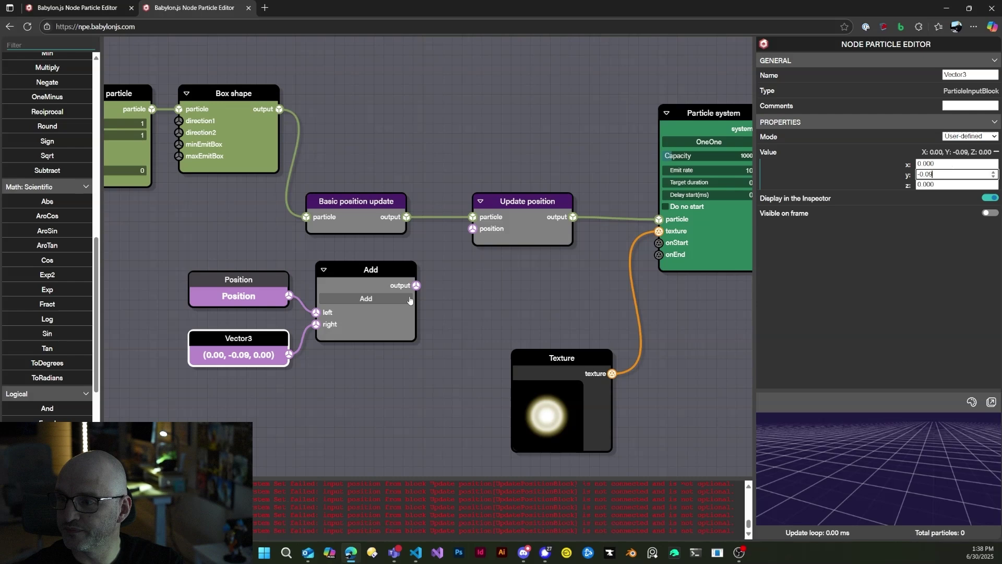
left_click_drag(416, 285, 444, 266)
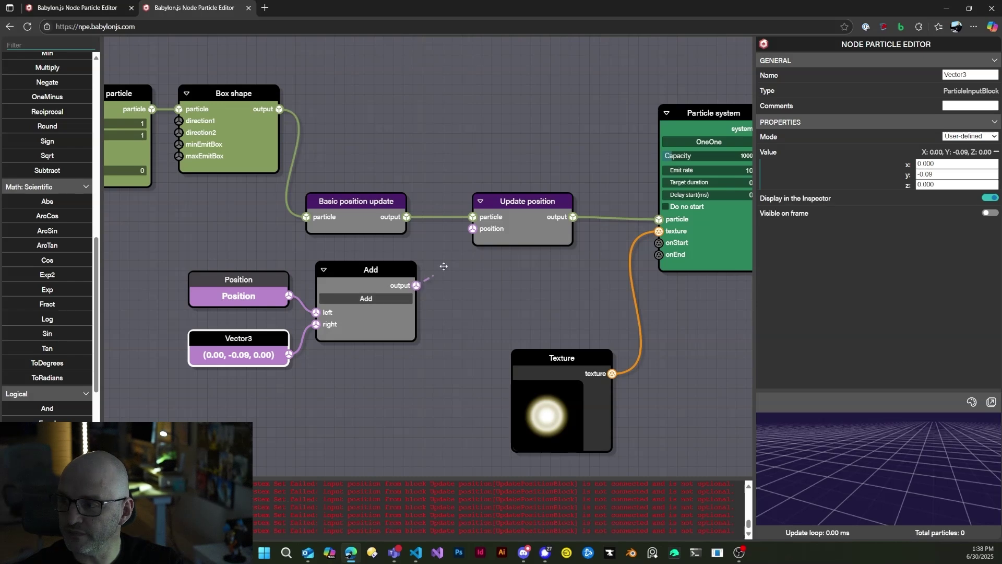
left_click_drag(472, 229, 472, 229)
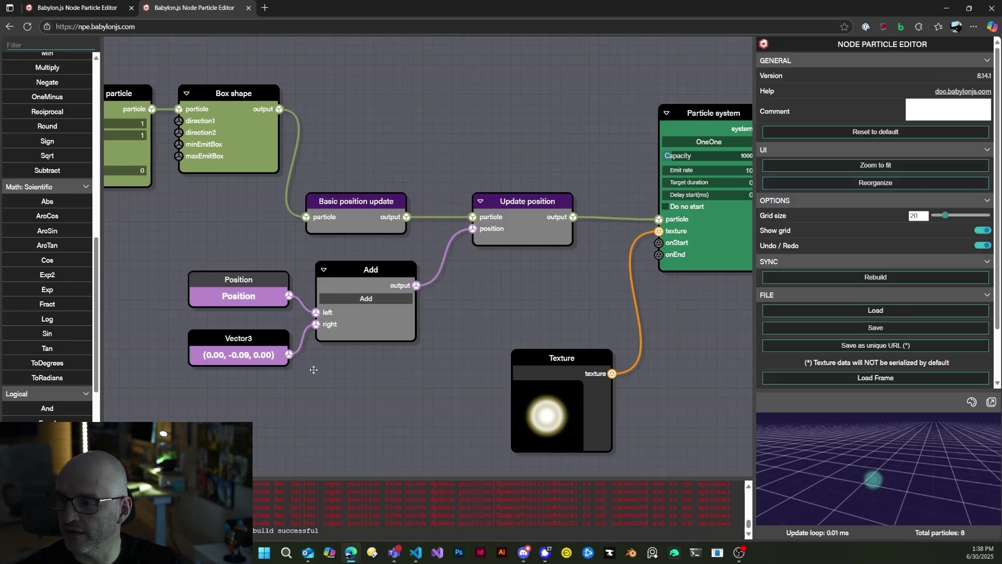
Set the y value of the Vector3 feeding the Add node to -0.009
left_click(306, 347)
left_click(995, 152)
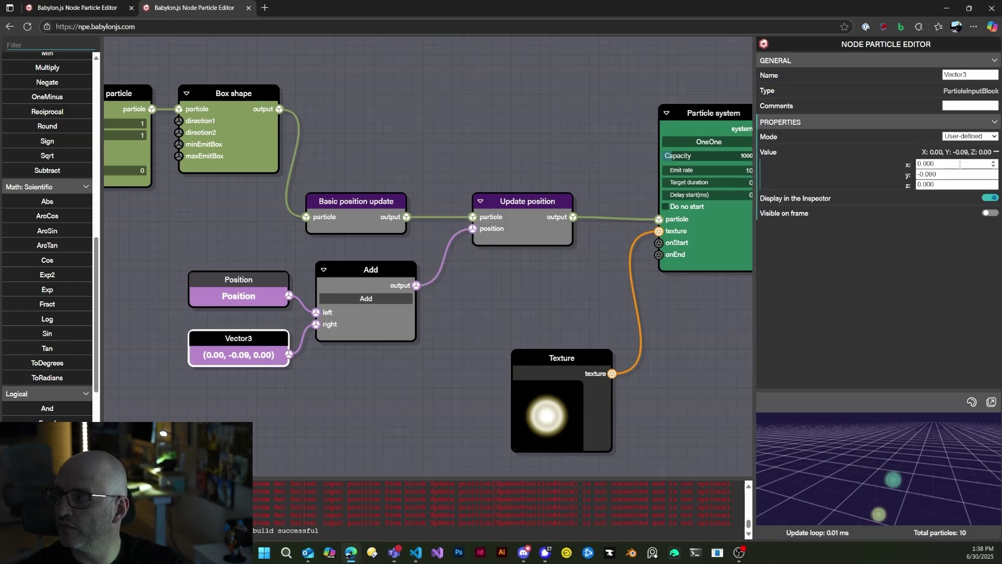
left_click(926, 175)
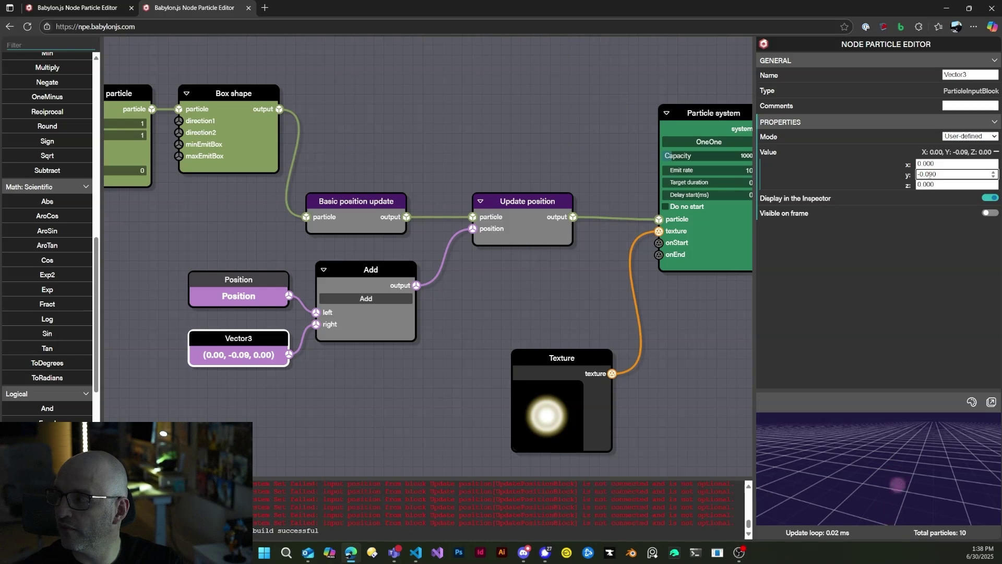
type("0")
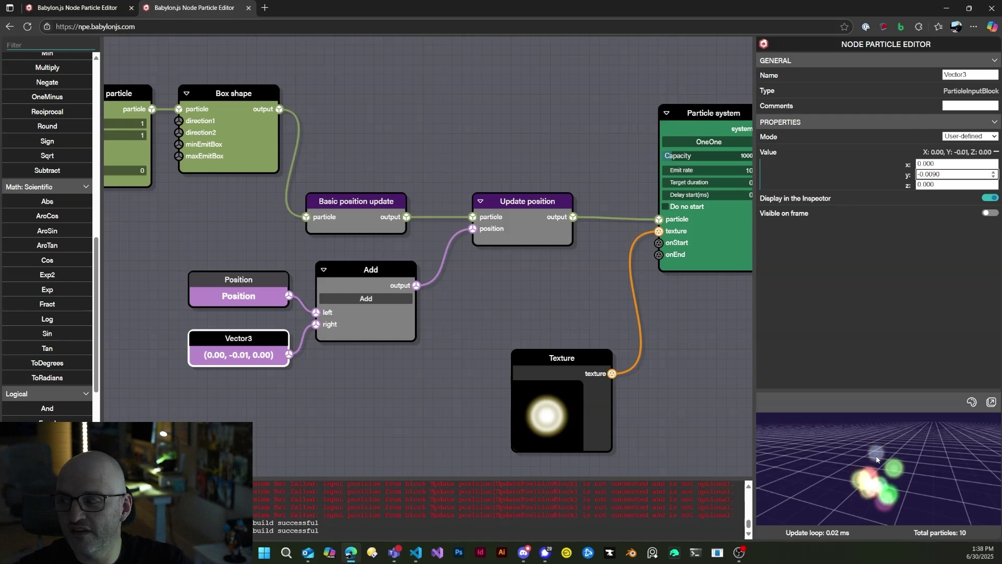
Set the Create particle node's emitPower to 2 and lifeTime to 5
scroll(286, 231, "left", 3)
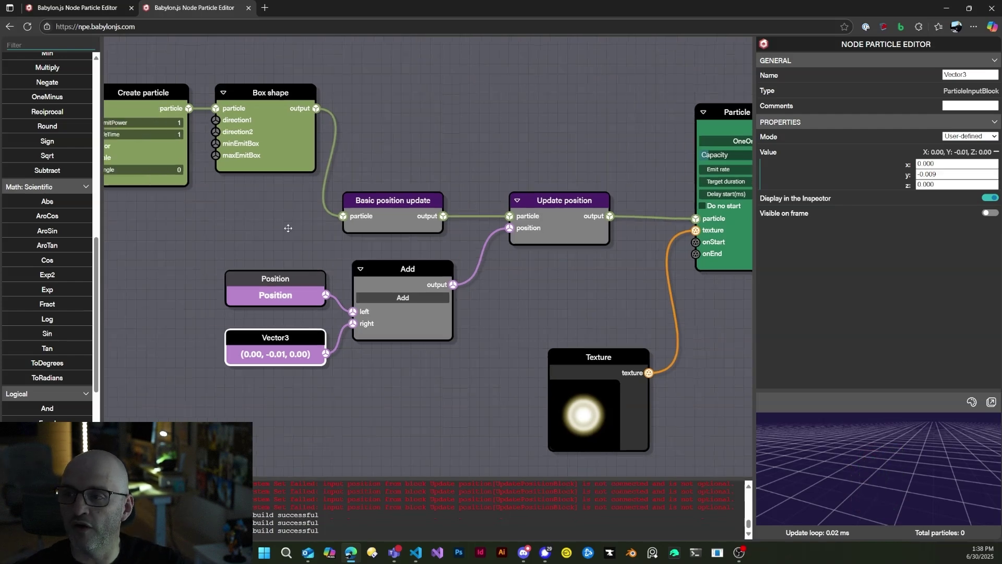
left_click_drag(298, 225, 329, 237)
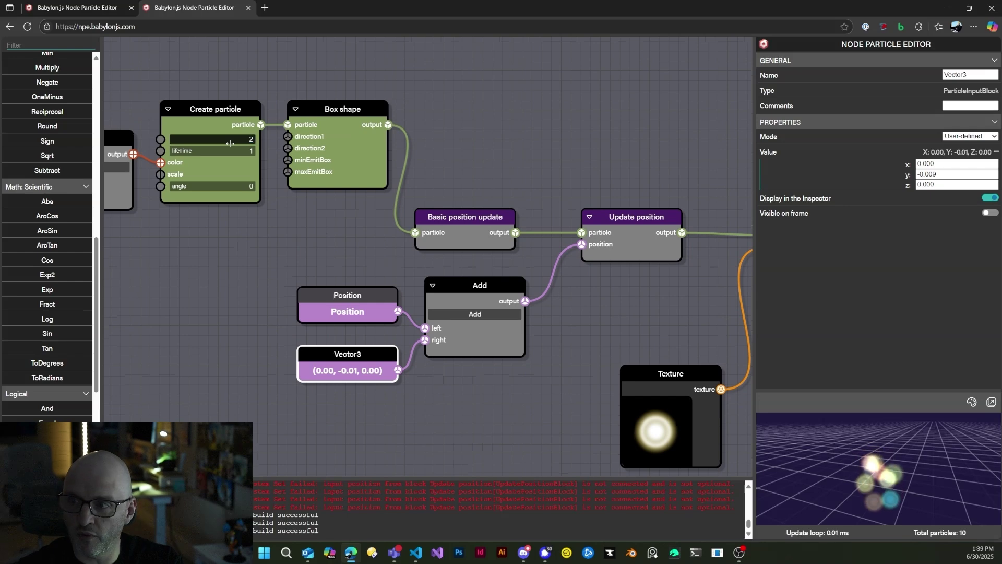
key("Return")
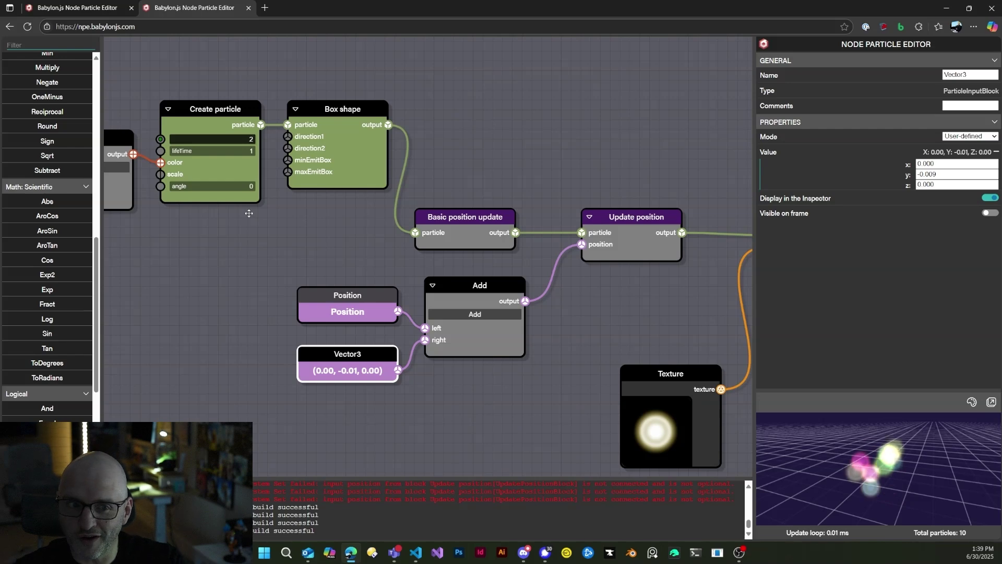
left_click(228, 152)
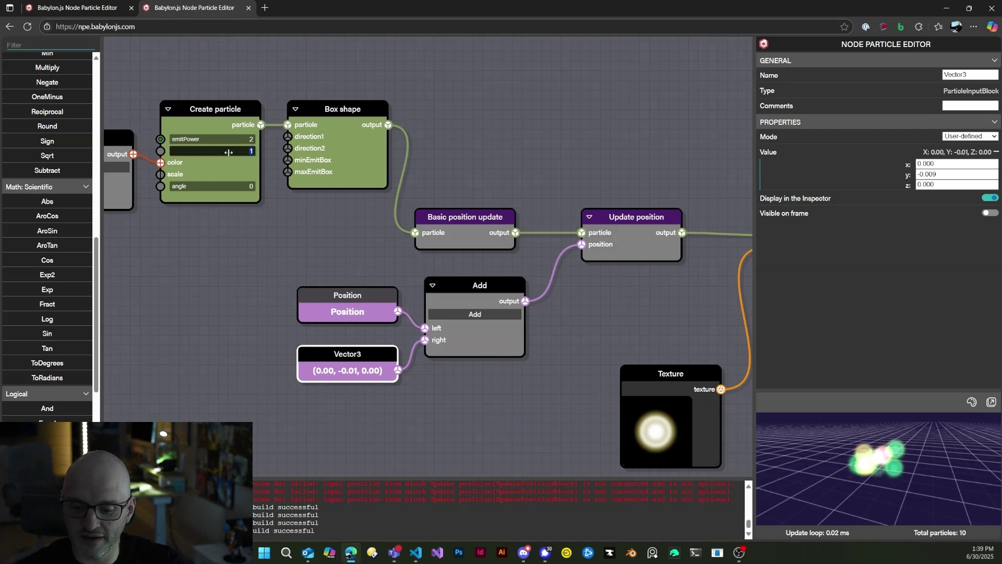
key("Return")
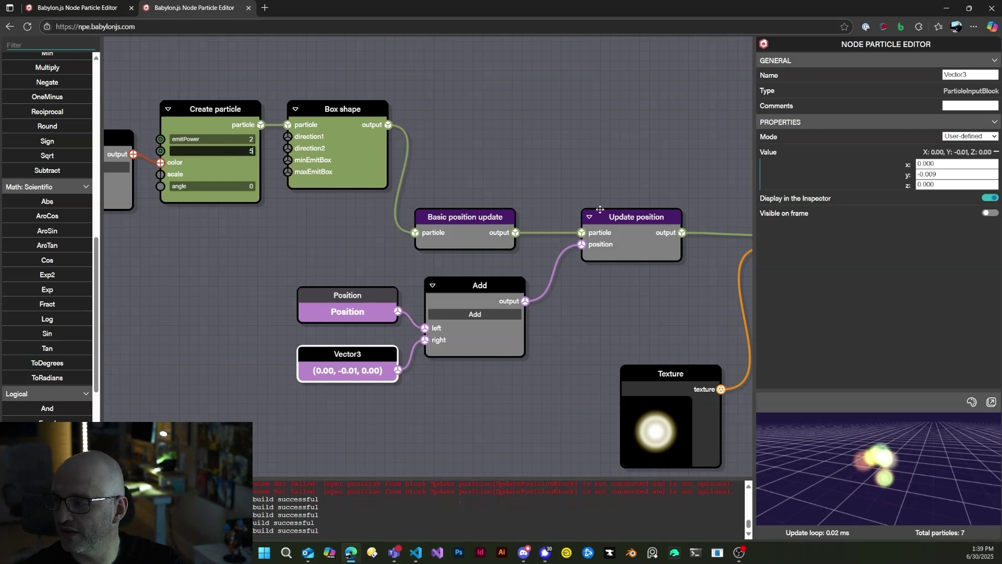
Enlarge the particle preview area and set the y value of the Vector3 feeding Add to -0.05
left_click_drag(585, 172, 564, 172)
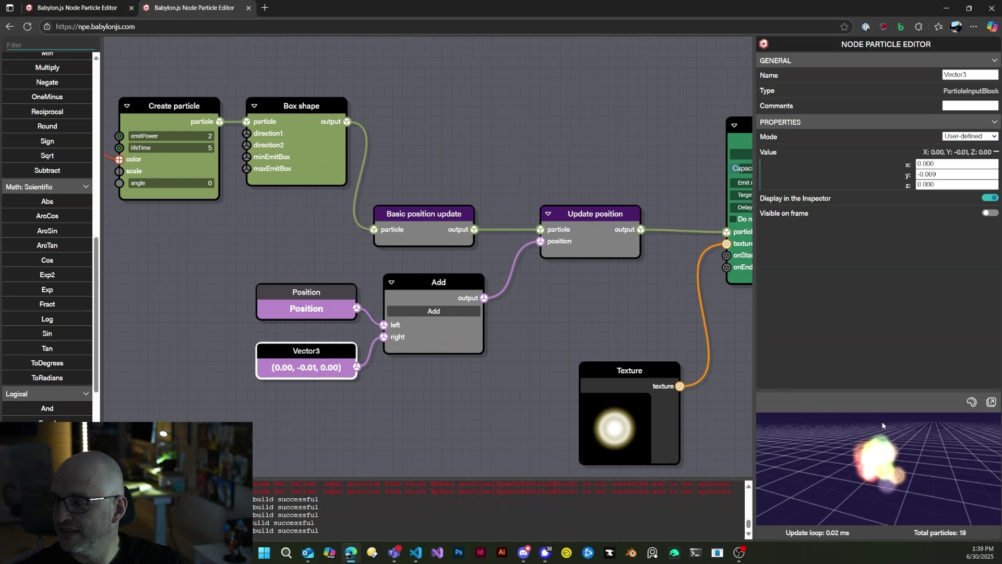
left_click_drag(899, 403, 896, 346)
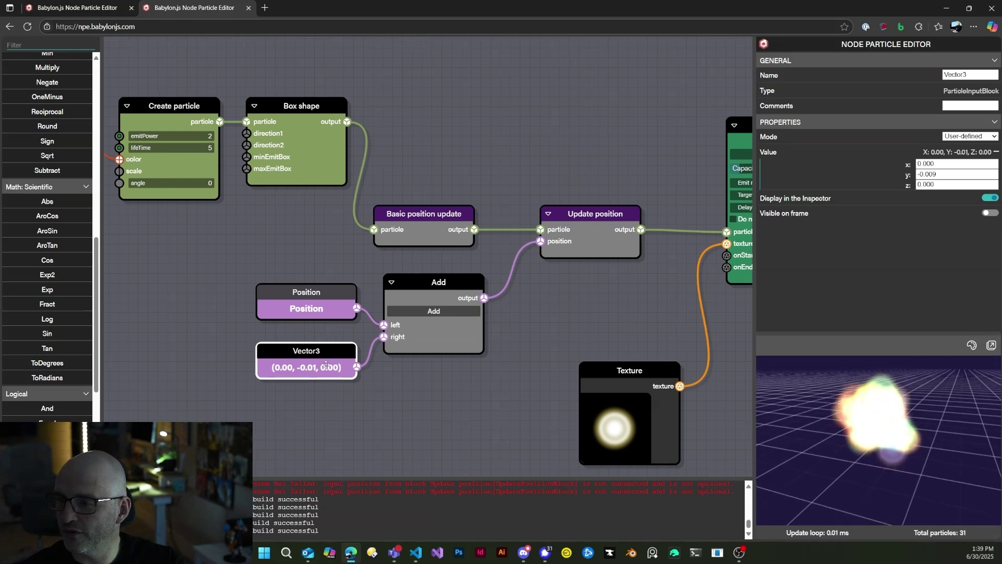
triple_click(942, 176)
type("-0.05")
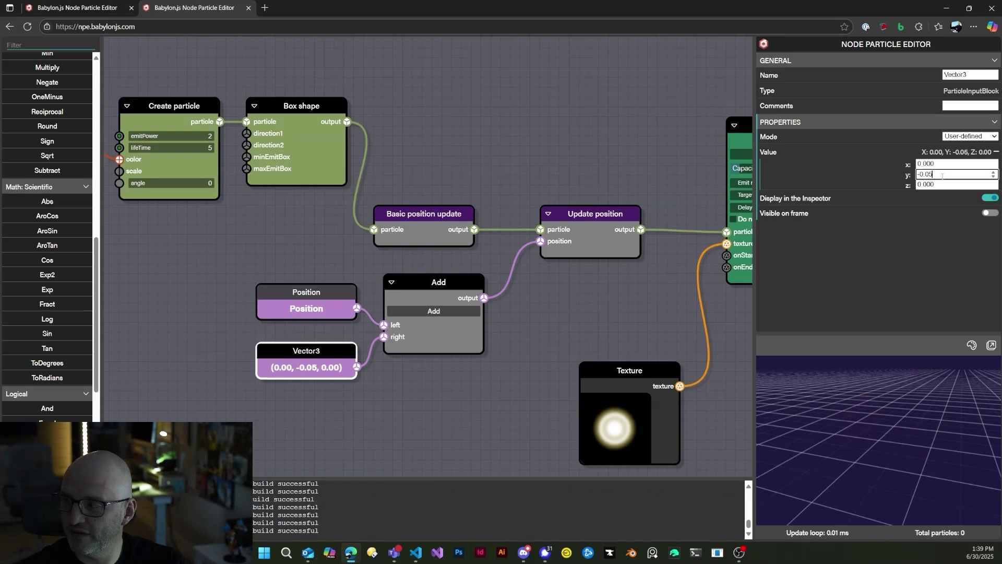
left_click_drag(593, 324, 548, 329)
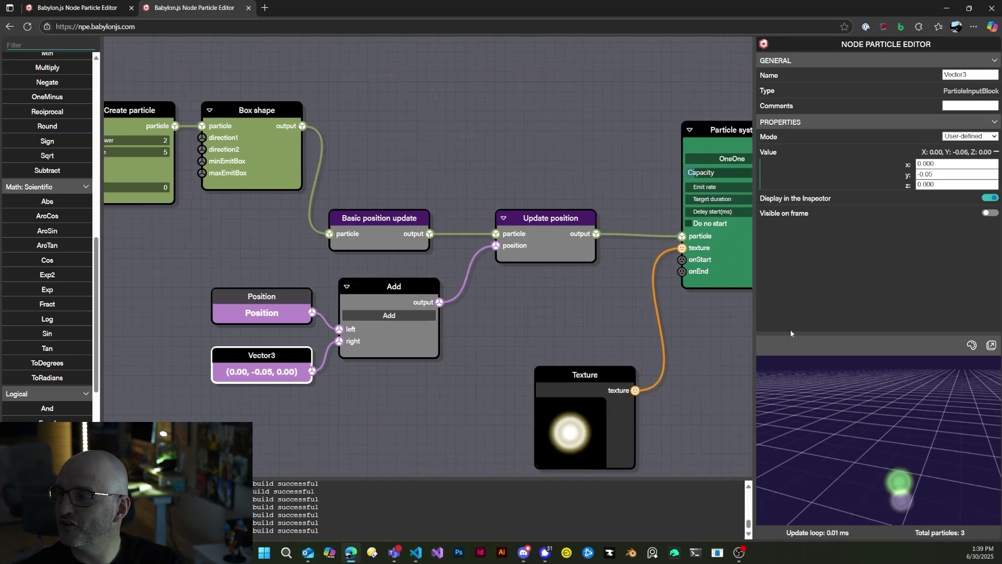
Add Vector3 inputs to the Box shape's direction1 and direction2, and set the direction1 vector to 1, 1, 1
left_click_drag(210, 157, 272, 295)
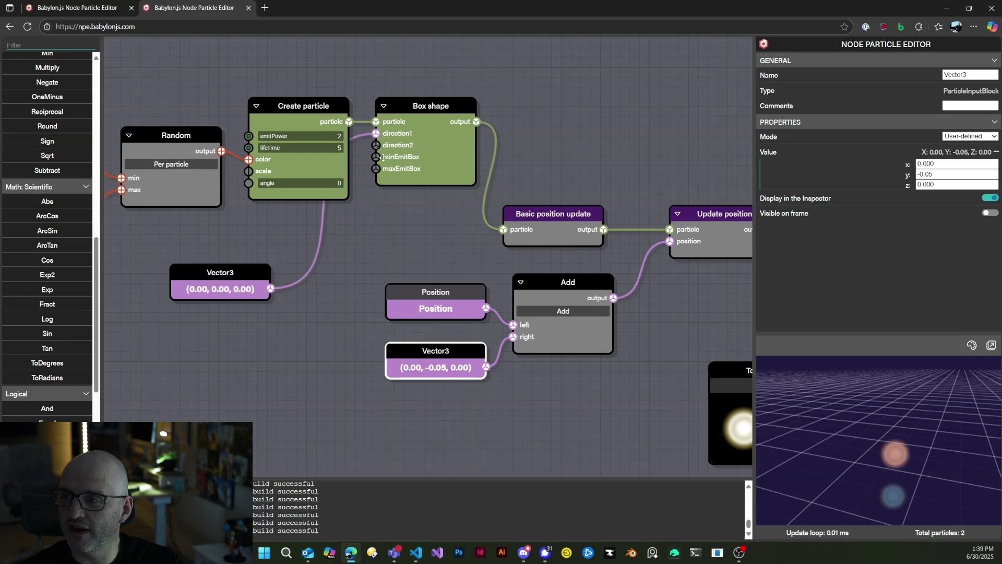
left_click_drag(376, 156, 259, 346)
left_click(220, 273)
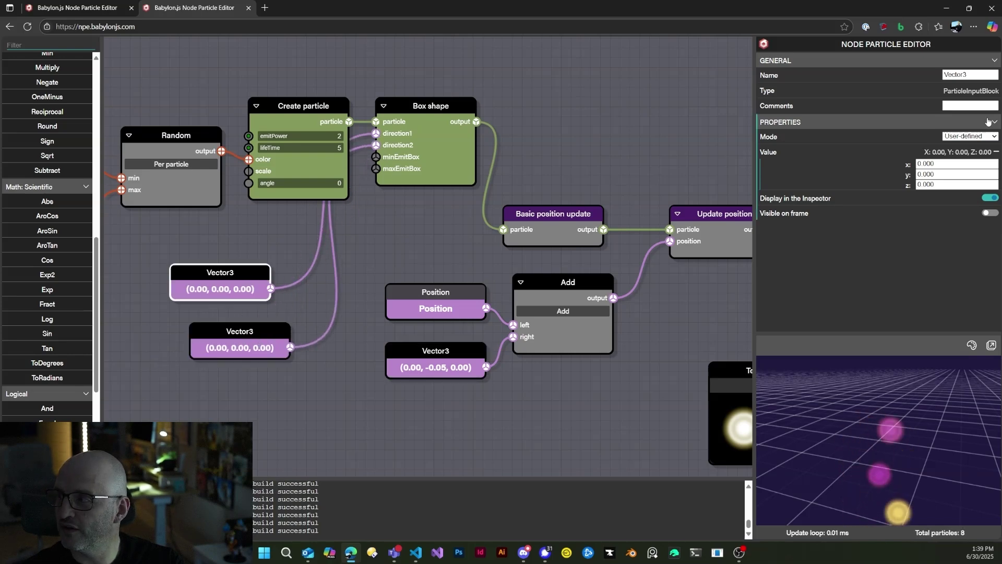
type("1")
key("Tab")
type("1")
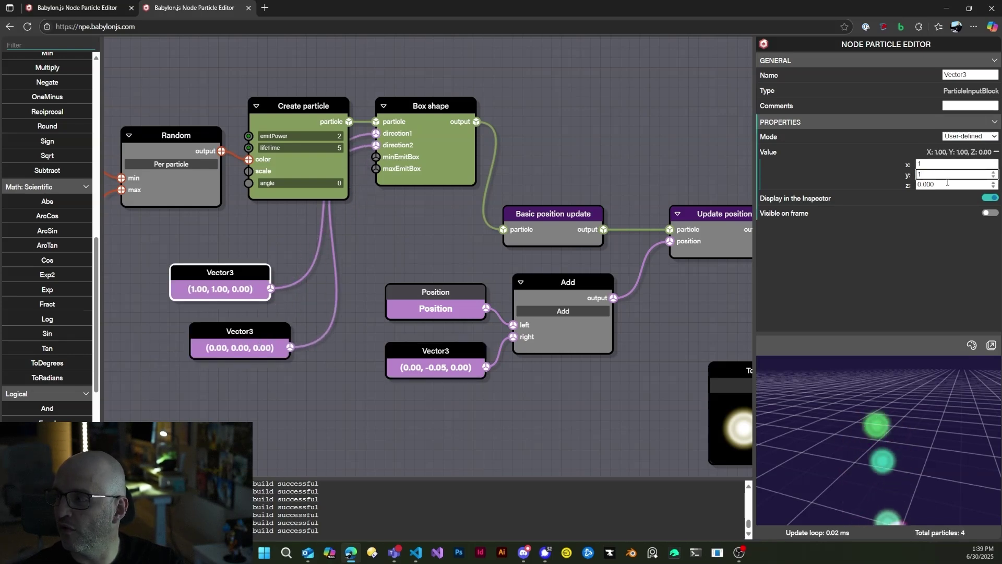
key("Tab")
type("1")
Set the Vector3 connected to the Box shape's direction2 to -1, -1, -1
left_click(264, 337)
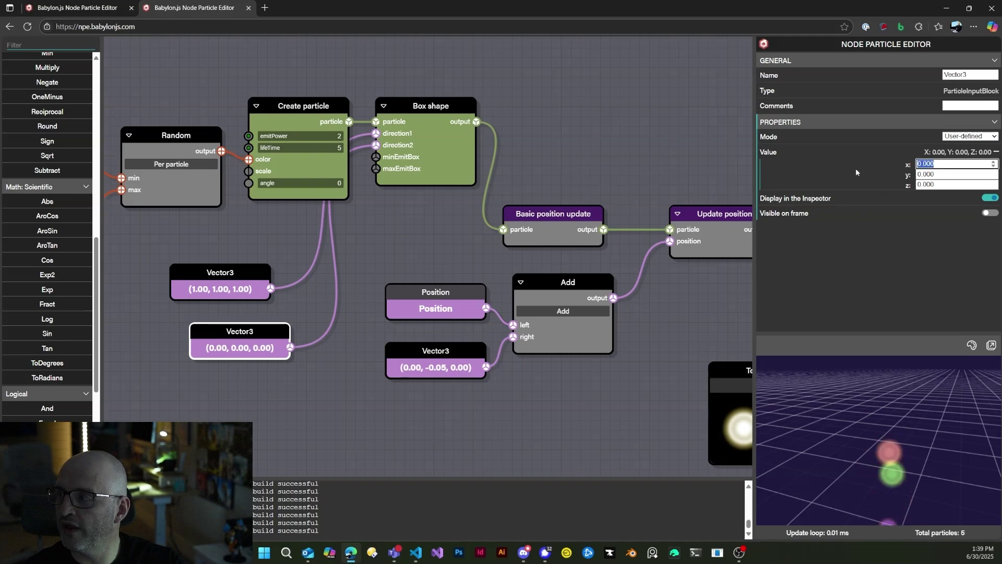
type("-1")
key("Tab")
type("-1")
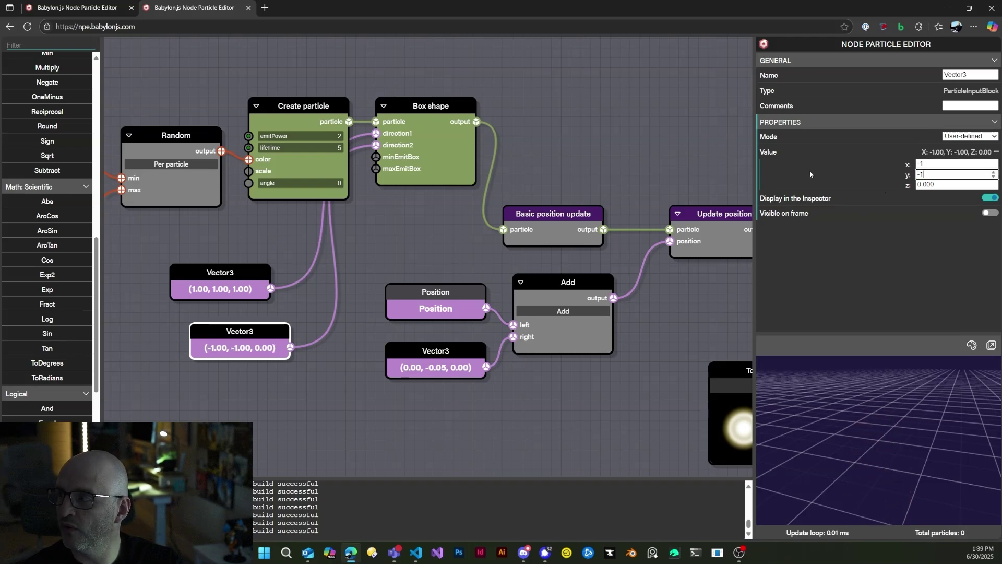
key("Tab")
type("-1")
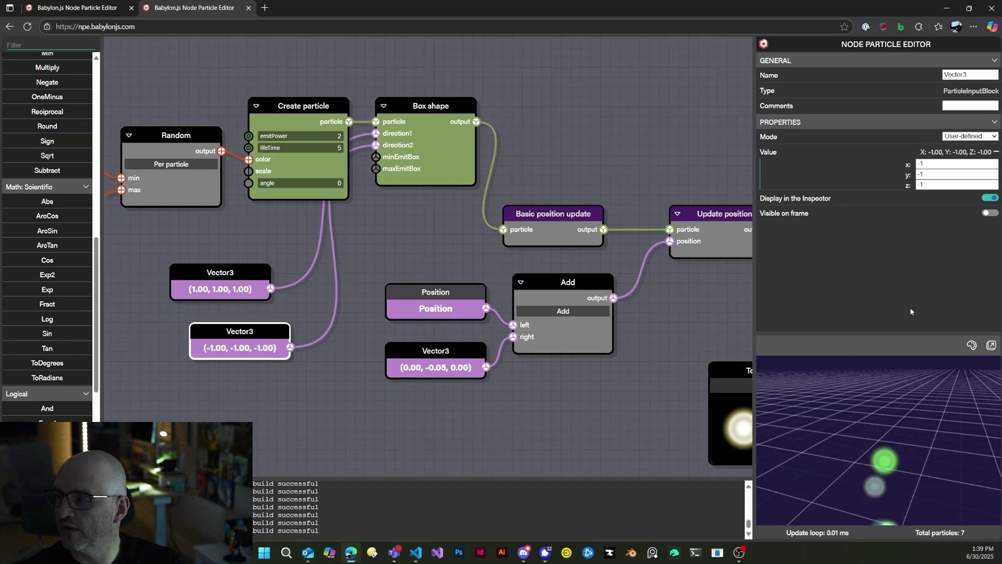
Raise the Create particle node's emitPower to 3, and then to 4
mouse_move(868, 410)
left_mouse_down()
mouse_move(870, 422)
mouse_move(881, 418)
left_mouse_up()
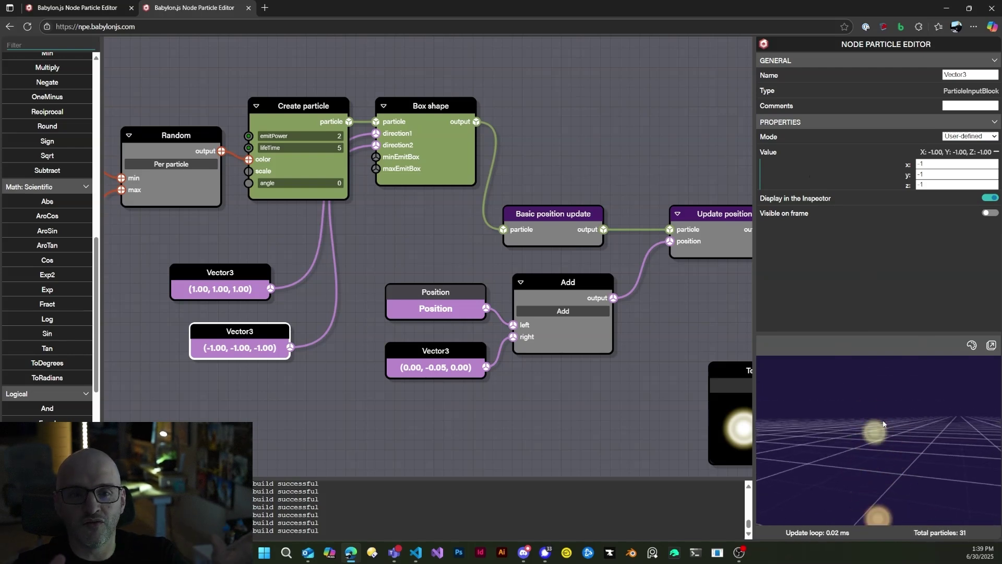
left_click(311, 135)
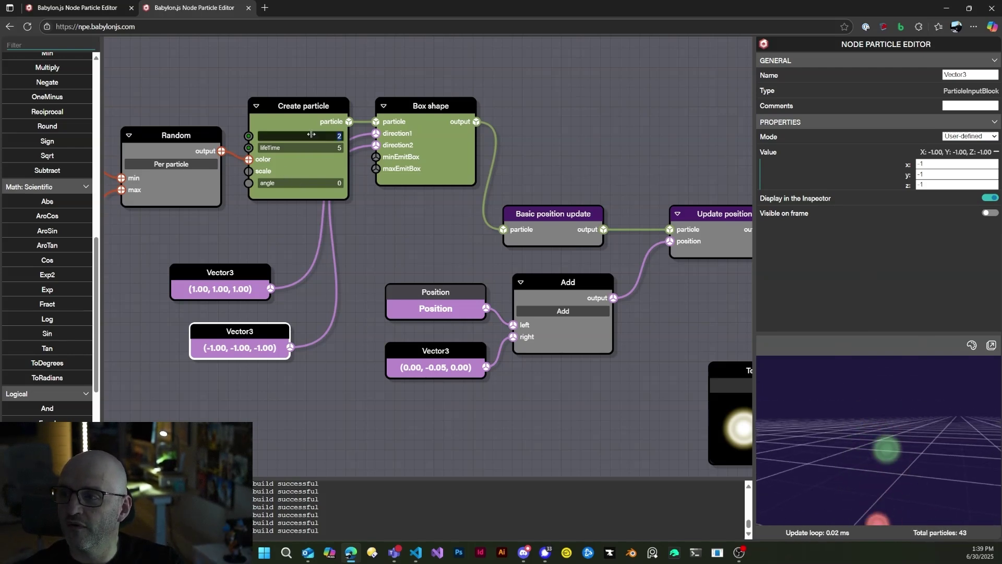
type("3")
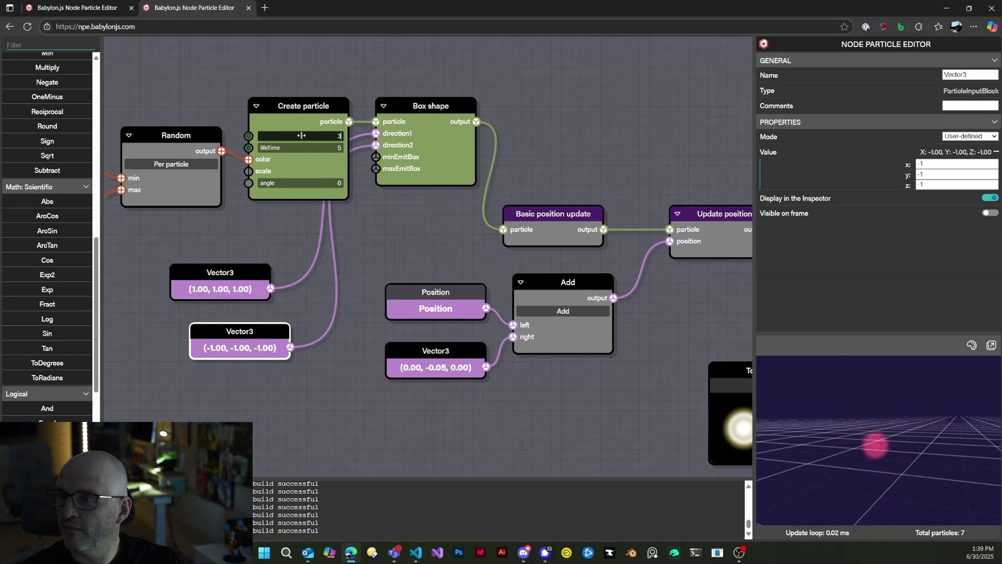
left_click(394, 197)
key("Up")
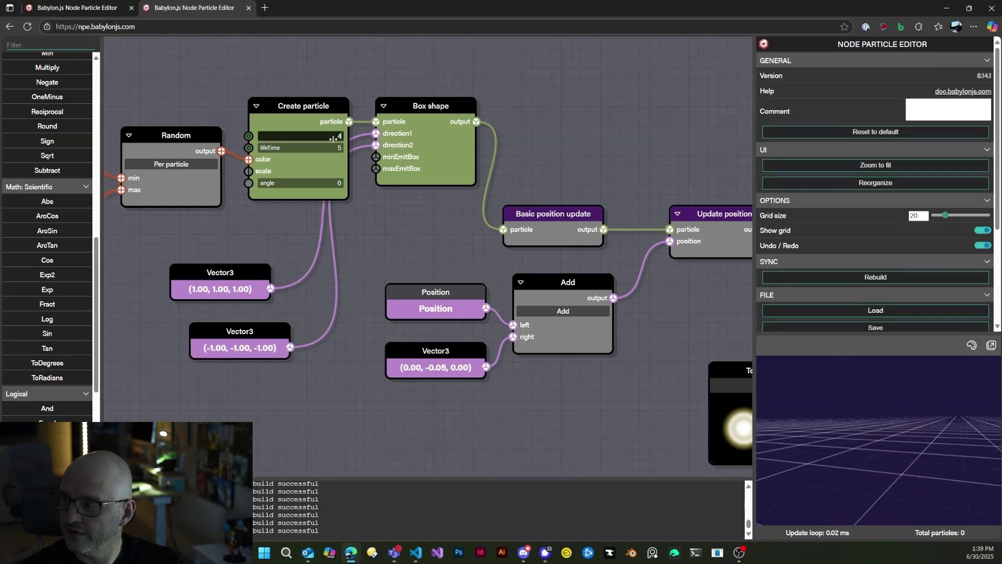
Set the y value of the Vector3 feeding the Add node to -0.005
left_click(436, 351)
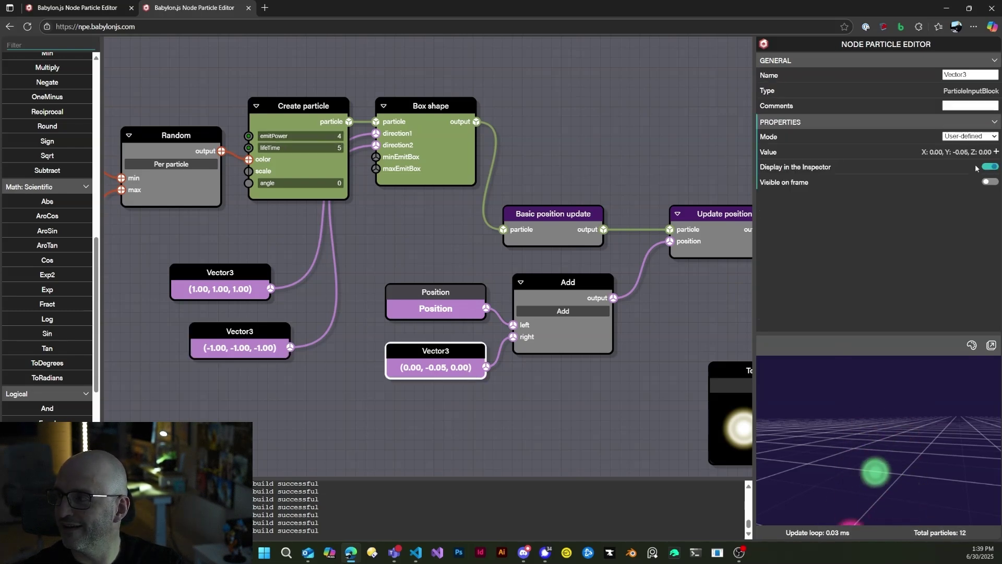
left_click(995, 151)
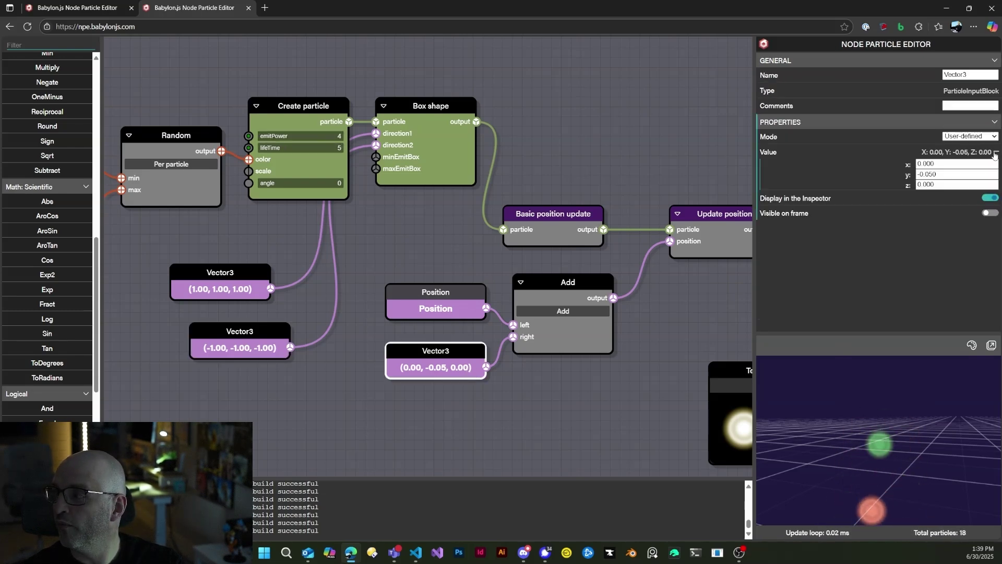
left_click(928, 175)
key("Delete")
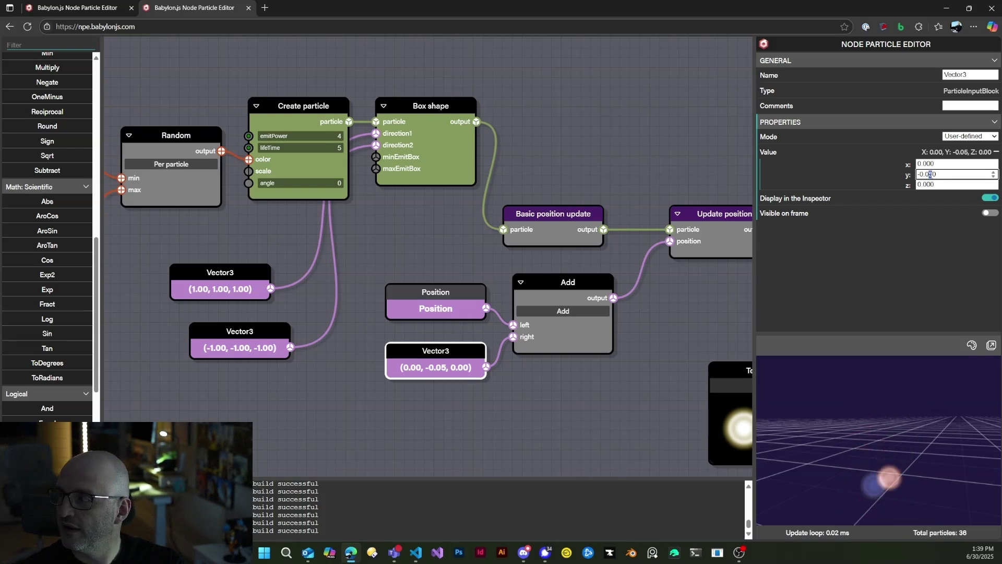
type("5")
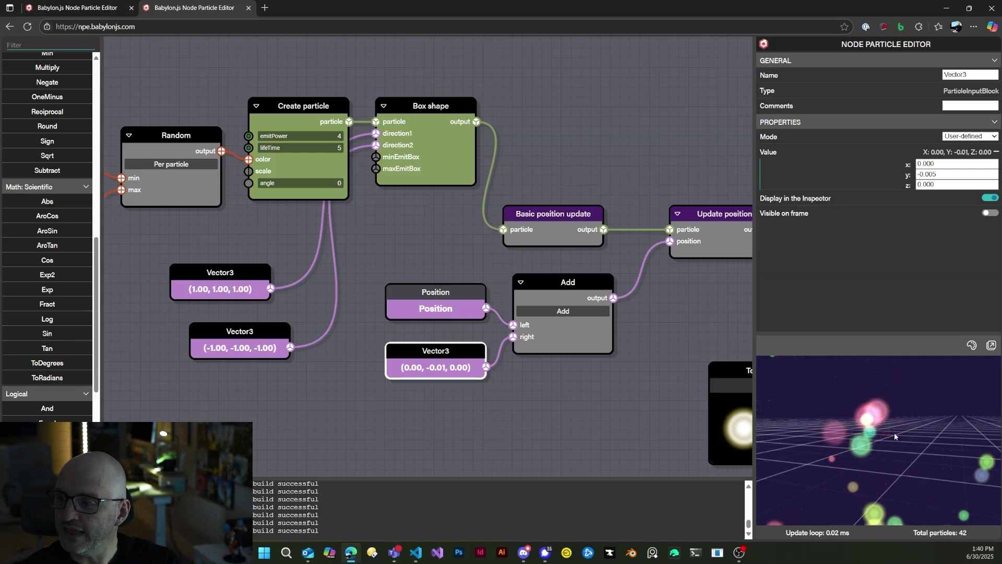
Move the Update position node slightly higher and shift the Add node slightly right, away from its inputs
left_click_drag(629, 355, 515, 364)
left_click(453, 218)
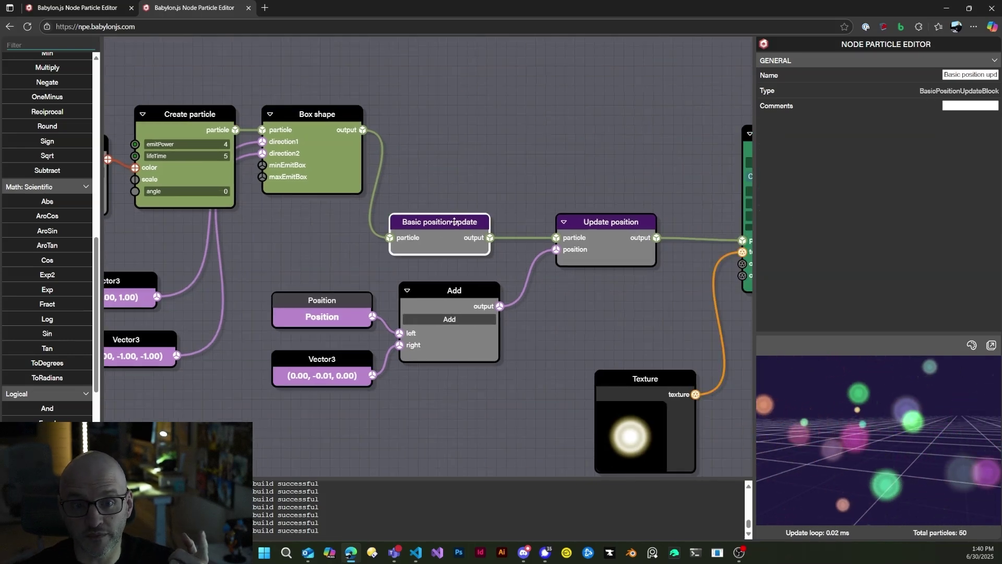
left_click_drag(626, 228, 626, 218)
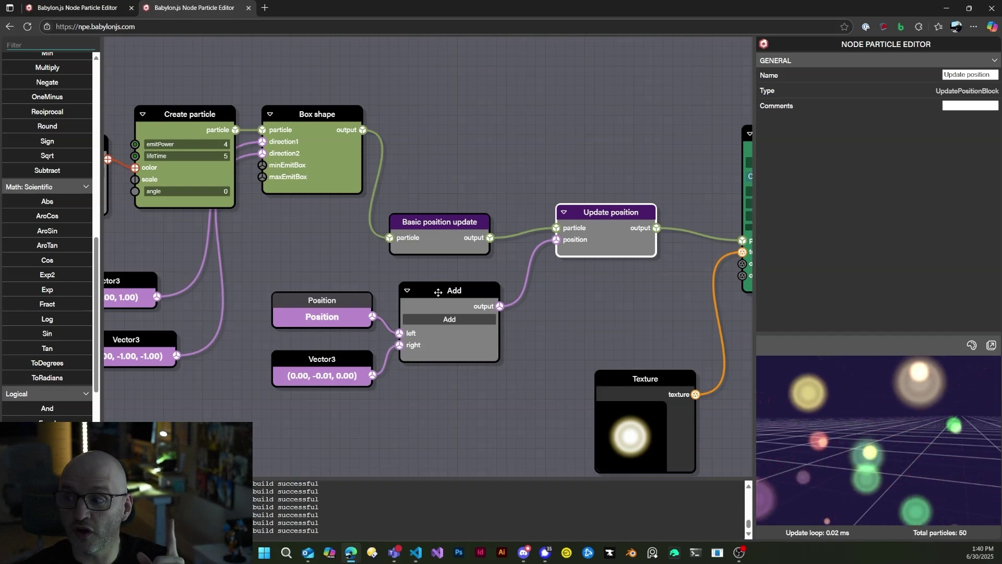
left_click_drag(463, 327, 482, 326)
left_click(322, 313)
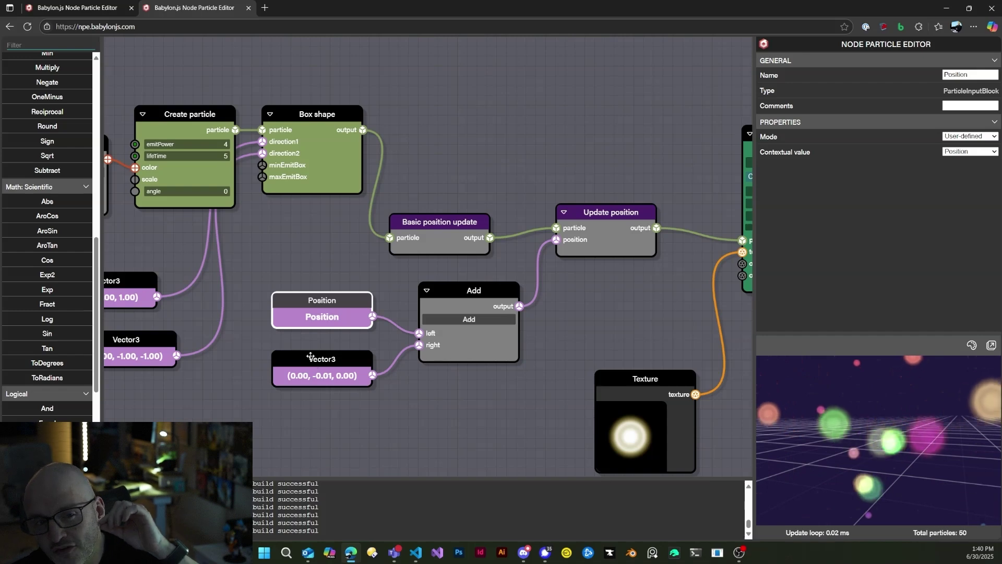
scroll(47, 314, "down", 8)
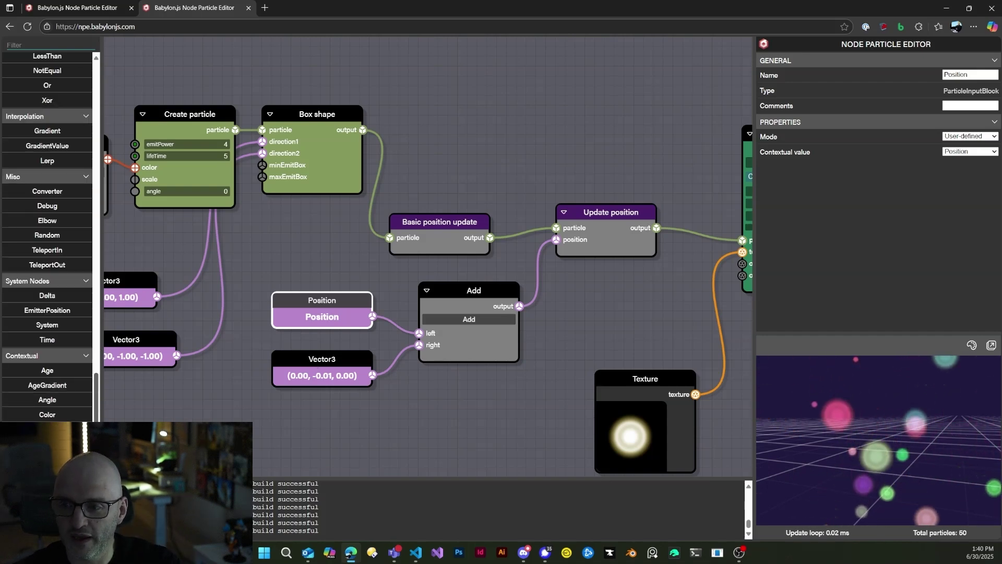
Replace the Position input feeding the Add node's left input with a Direction contextual node in the same spot
left_click_drag(47, 429, 416, 339)
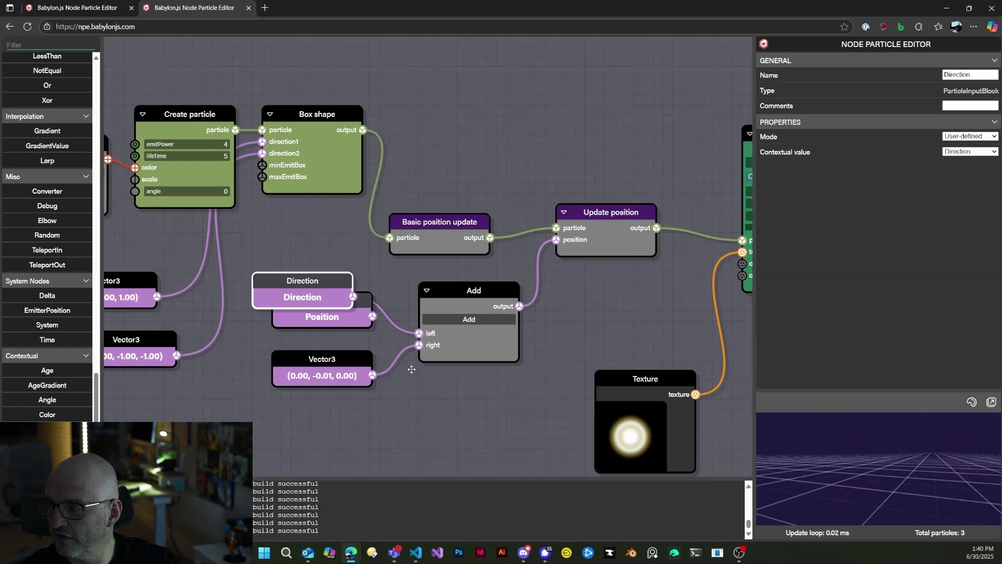
left_click(334, 323)
key("Delete")
left_click(334, 323)
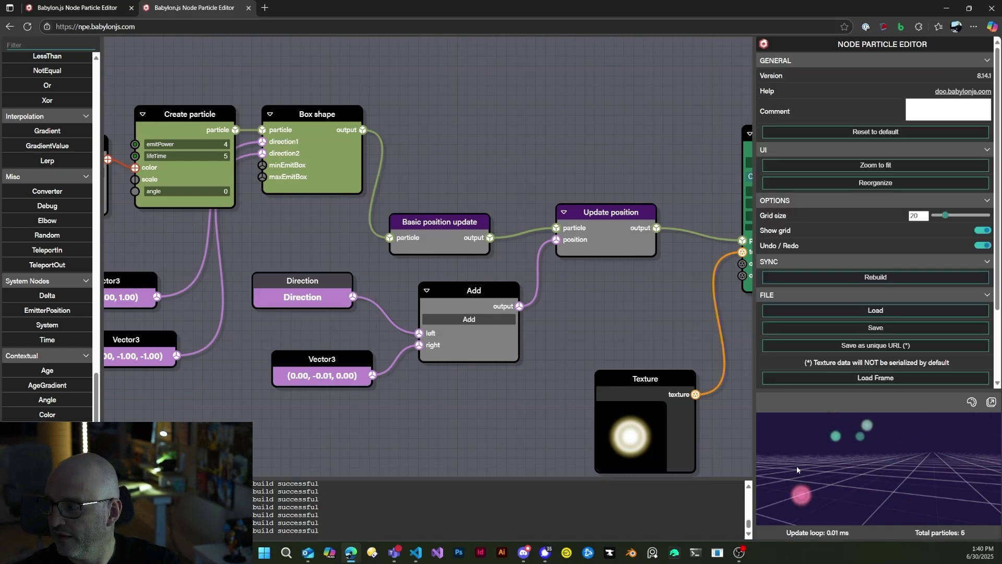
left_click_drag(308, 284, 328, 304)
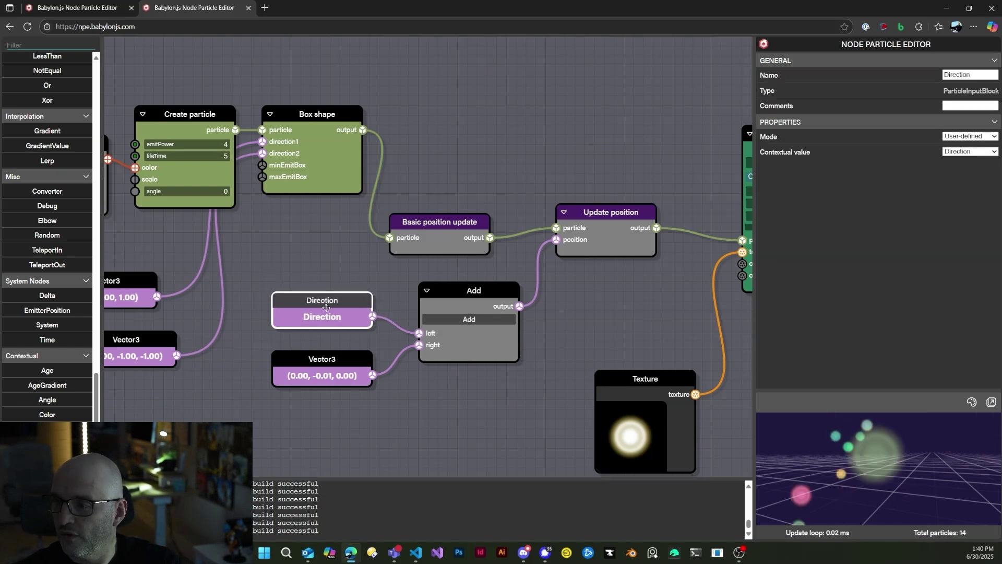
left_click(333, 359)
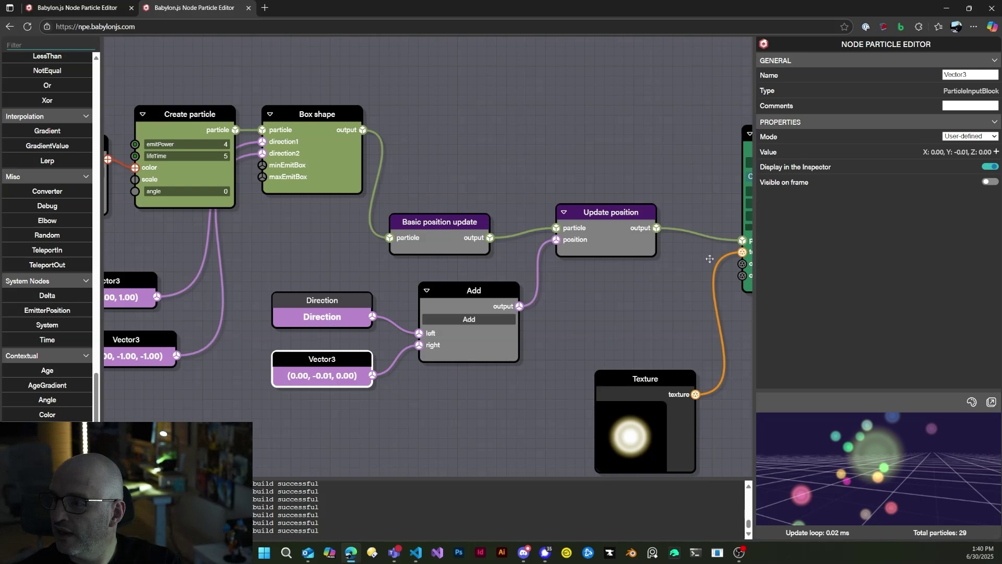
Delete the Update position node and add an UpdateDirection node in its place
left_click_drag(615, 237, 615, 227)
key("Delete")
key("space")
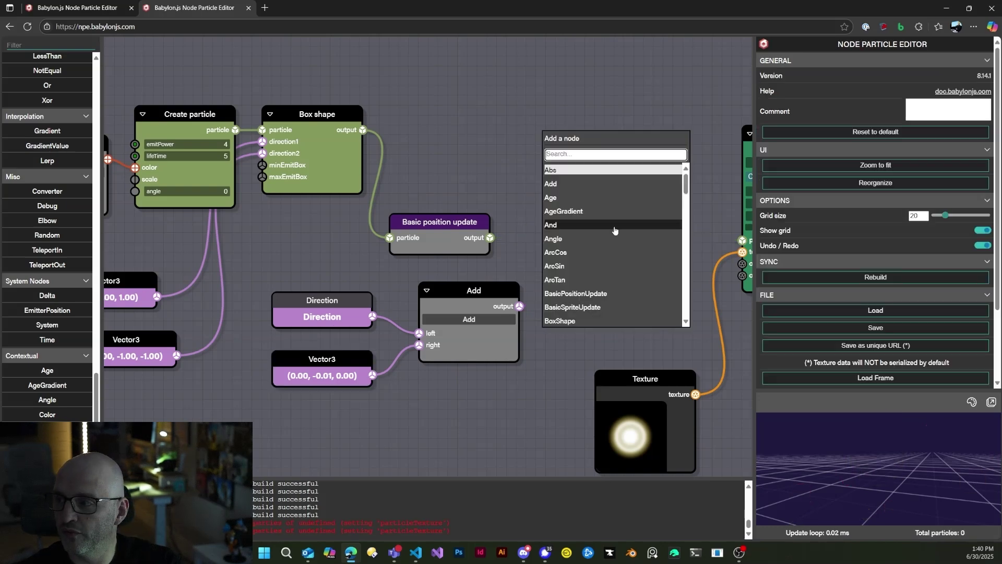
type("update")
key("Down")
key("Down")
key("Down")
key("Down")
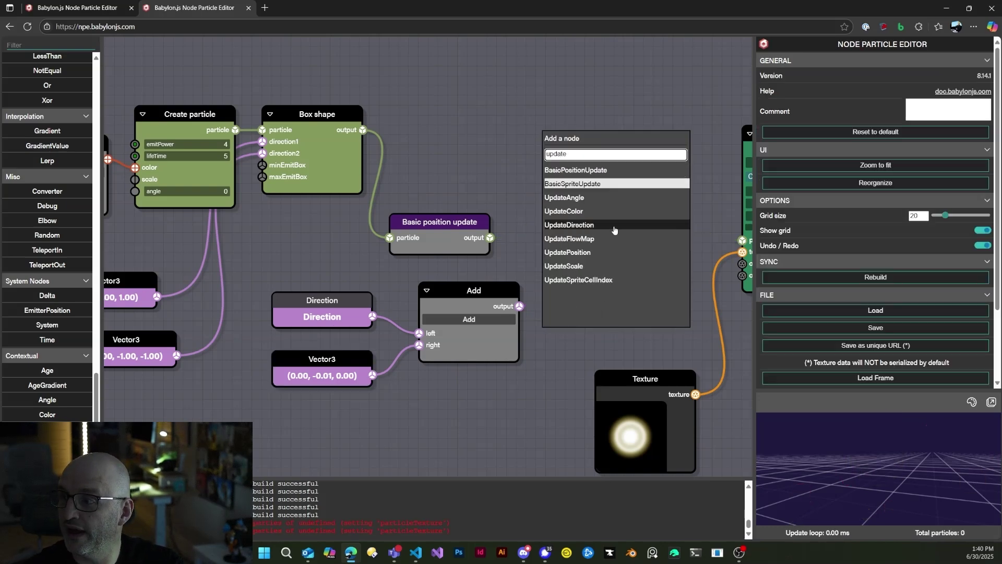
left_click(615, 225)
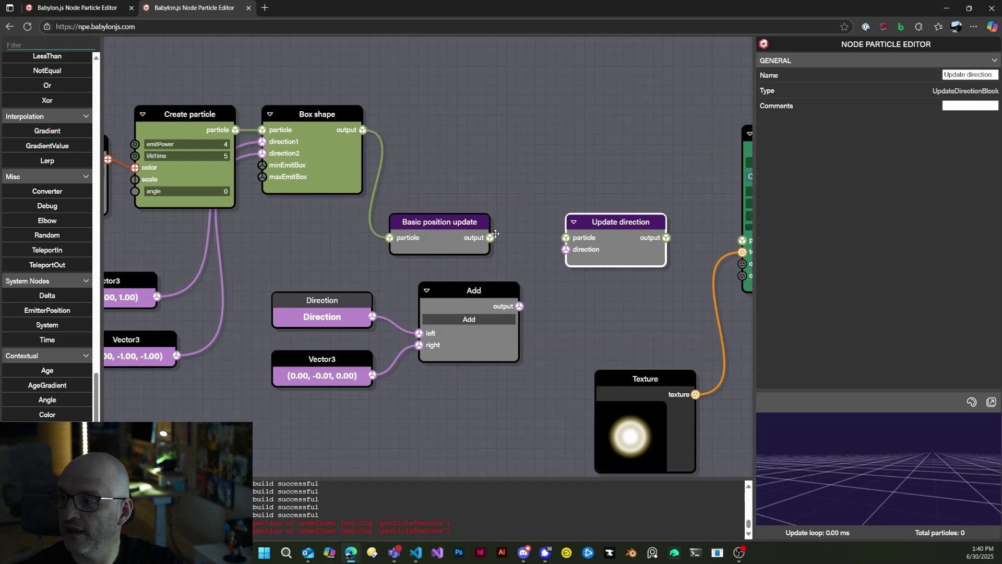
Wire Update direction between Basic position update and the Particle system's particle input, and connect the Add output to its direction input
left_click_drag(559, 235, 566, 238)
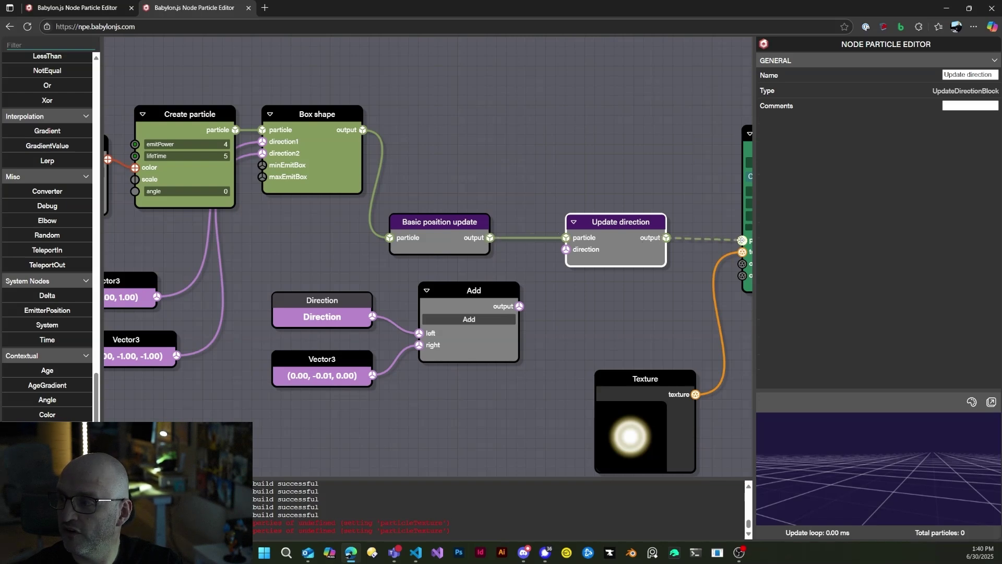
left_click_drag(741, 240, 742, 241)
left_click_drag(530, 295, 566, 249)
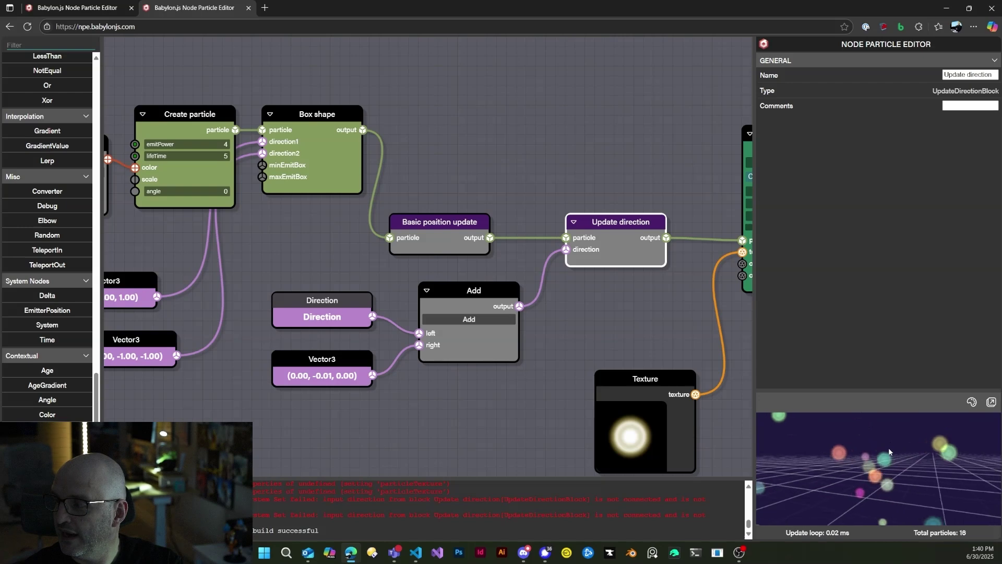
Set the y value of the Vector3 feeding the Add node to -0.09
left_click(334, 360)
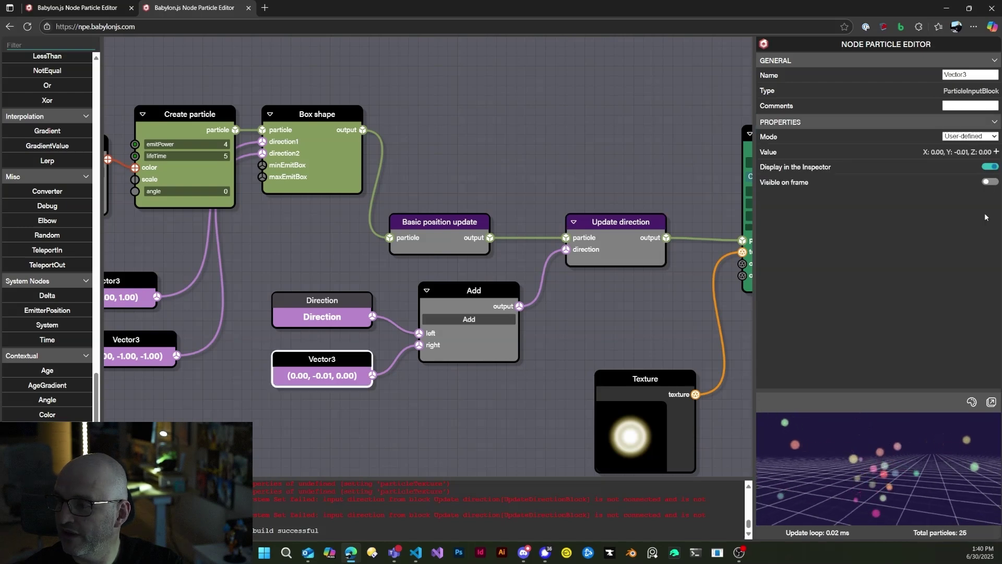
left_click(995, 152)
left_click_drag(938, 174, 933, 174)
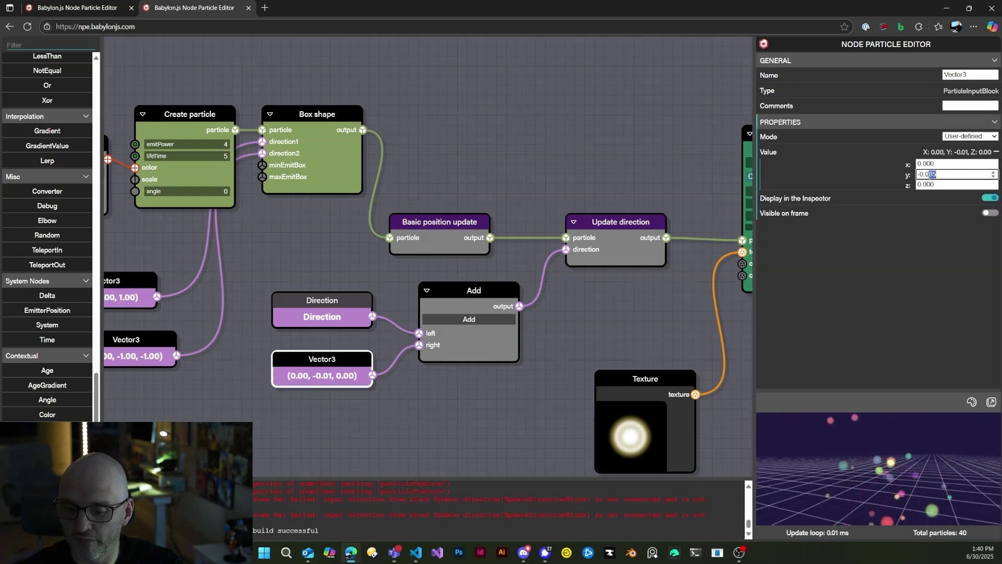
key("BackSpace")
key("BackSpace")
type("9")
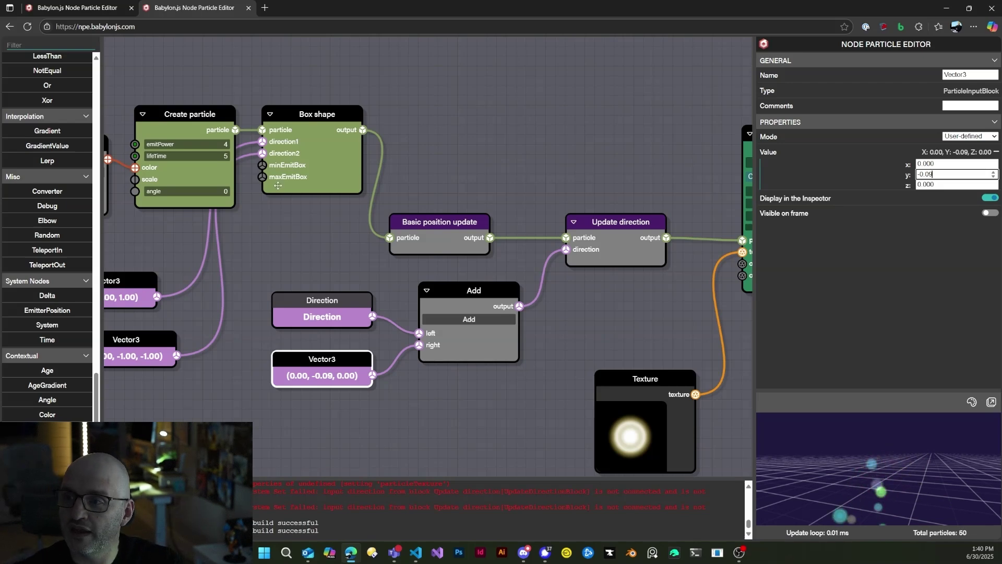
Set the Create particle node's emitPower to 5
left_click_drag(205, 147, 208, 146)
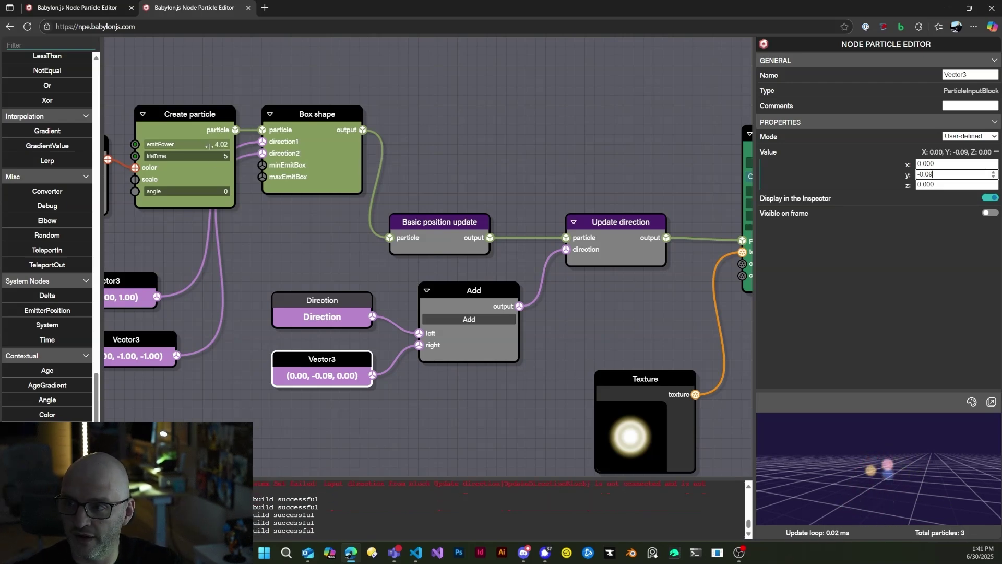
left_click(214, 144)
type("5")
key("Return")
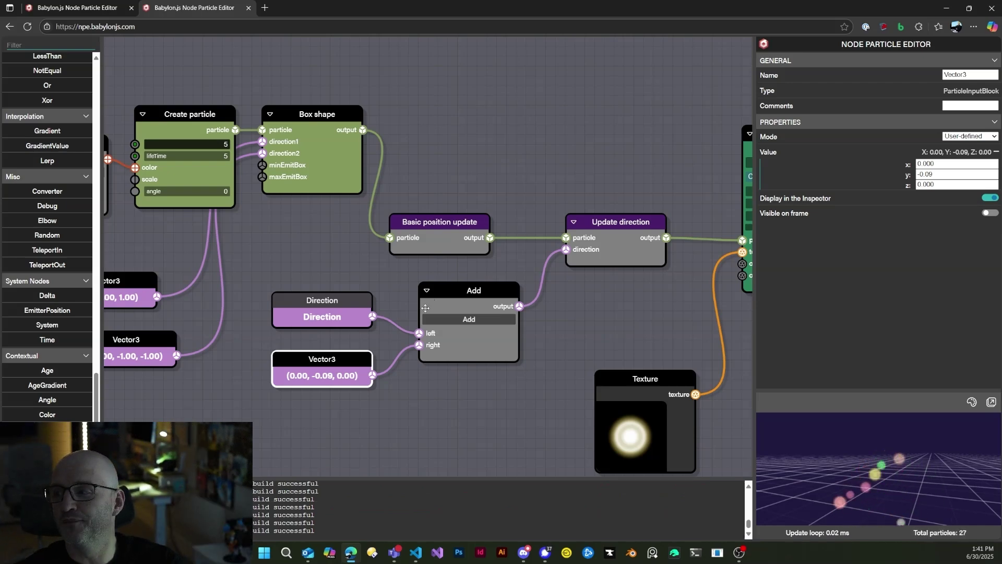
Move the Particle system and Texture nodes farther right to make room after Update direction
left_click_drag(680, 319, 561, 331)
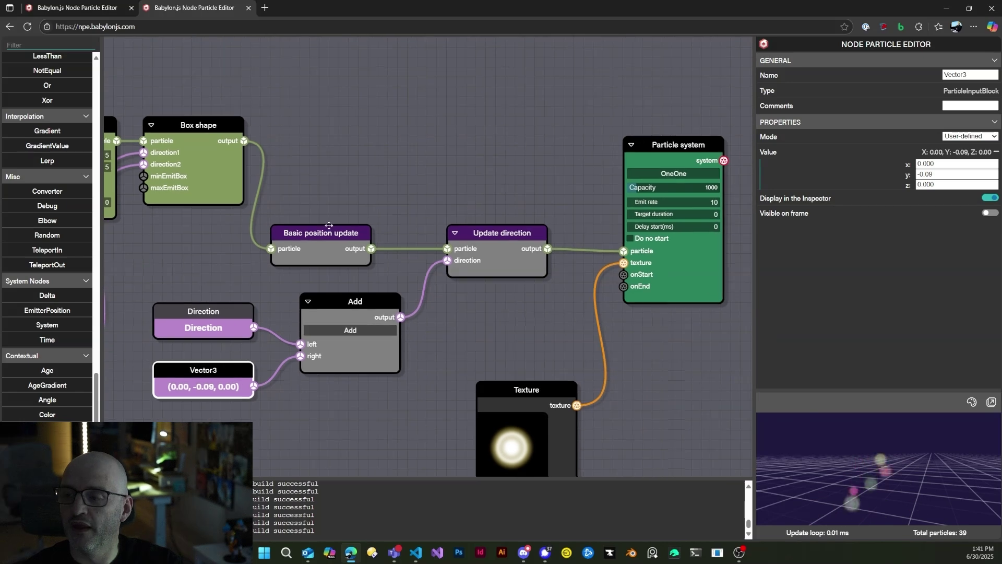
left_click_drag(674, 294, 718, 295)
scroll(615, 344, "down", 4)
left_click_drag(615, 345, 585, 325)
left_click_drag(605, 165, 734, 152)
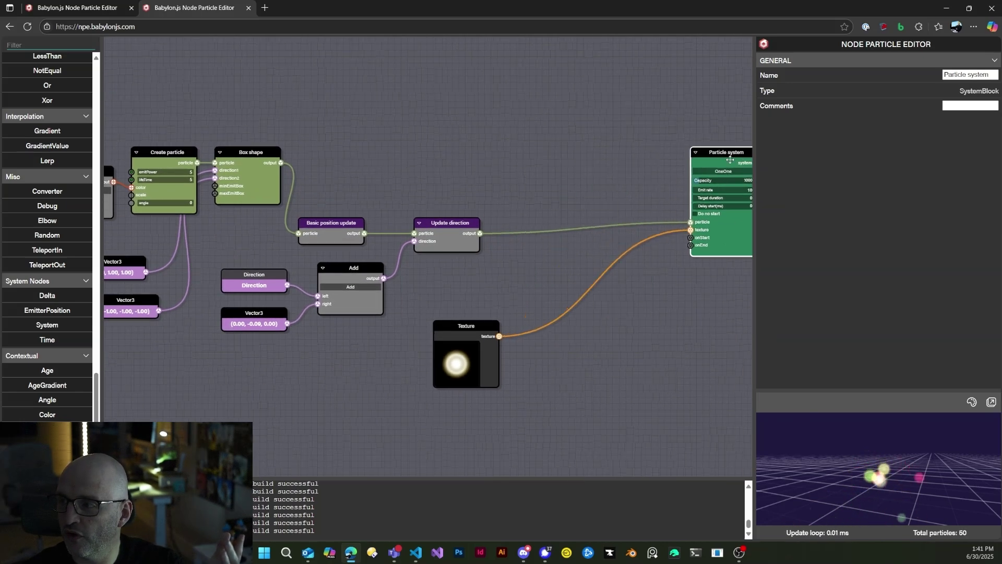
left_click_drag(478, 330, 671, 326)
left_click_drag(542, 273, 543, 275)
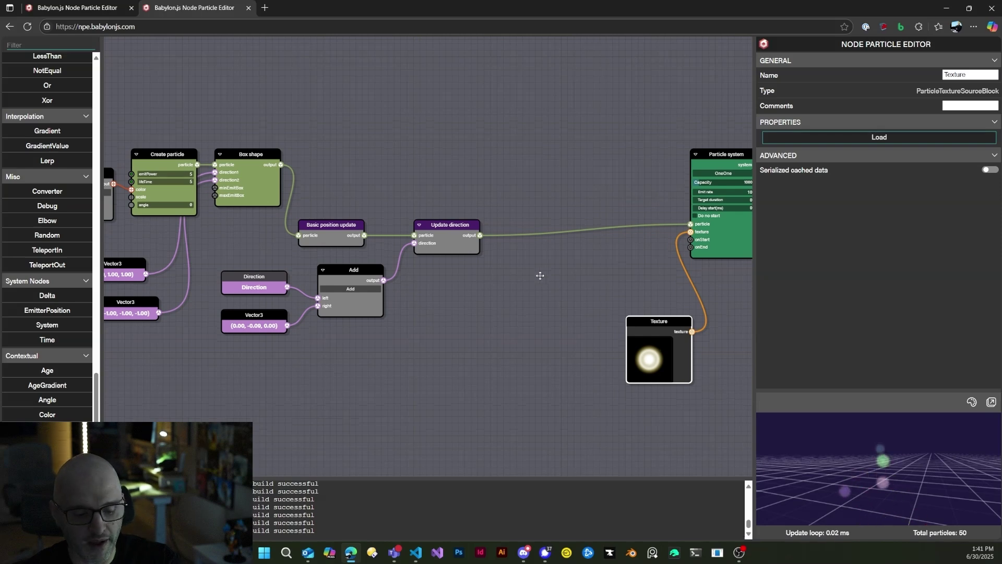
Insert an UpdateColor node between Update direction and the Particle system, with a white Color4 input connected to its color
key("space")
type("se")
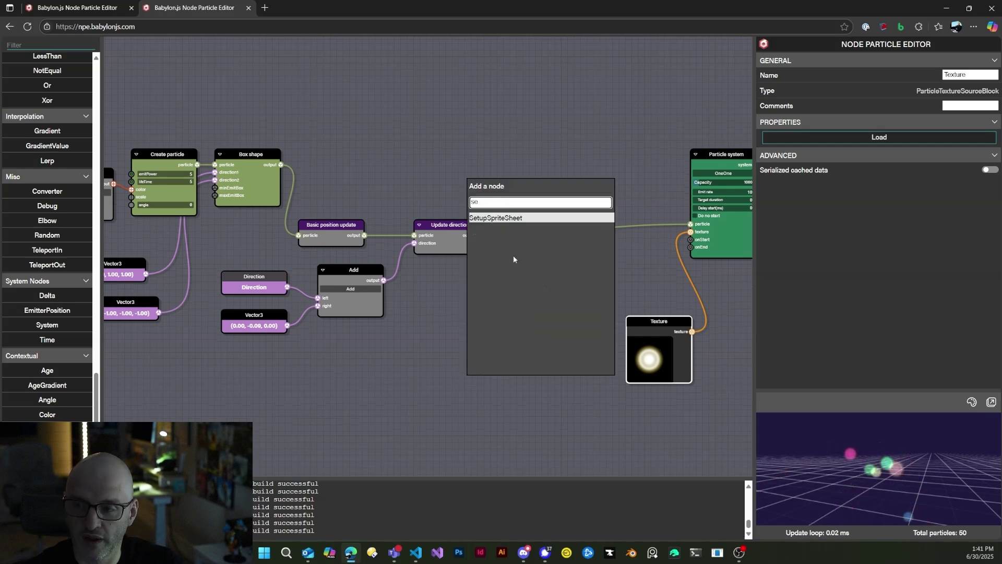
key("BackSpace")
key("BackSpace")
type("update")
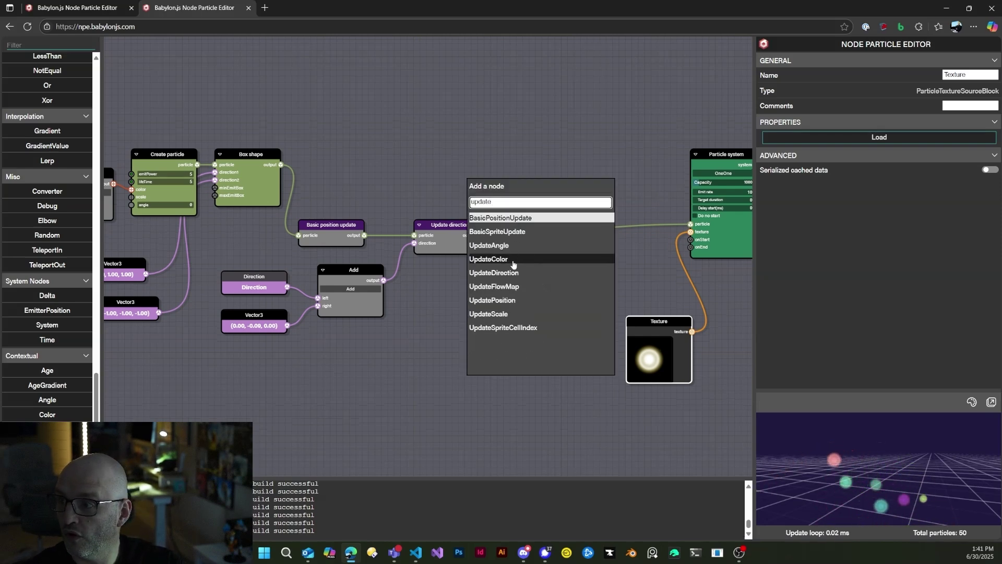
left_click(511, 259)
left_click_drag(519, 300, 474, 340)
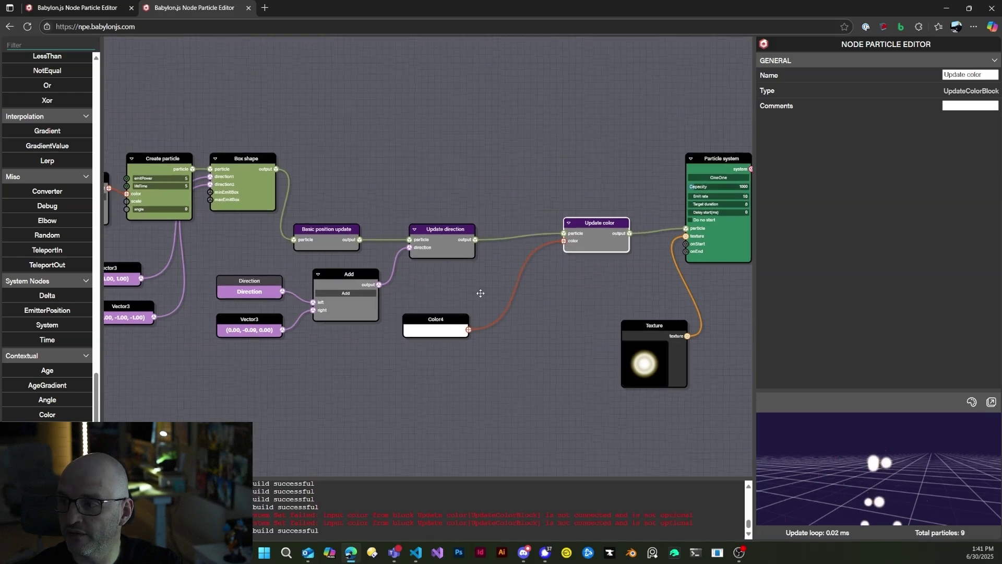
Duplicate the white Color4 node and connect the copy to the Create particle node's color input
left_click_drag(480, 294, 596, 252)
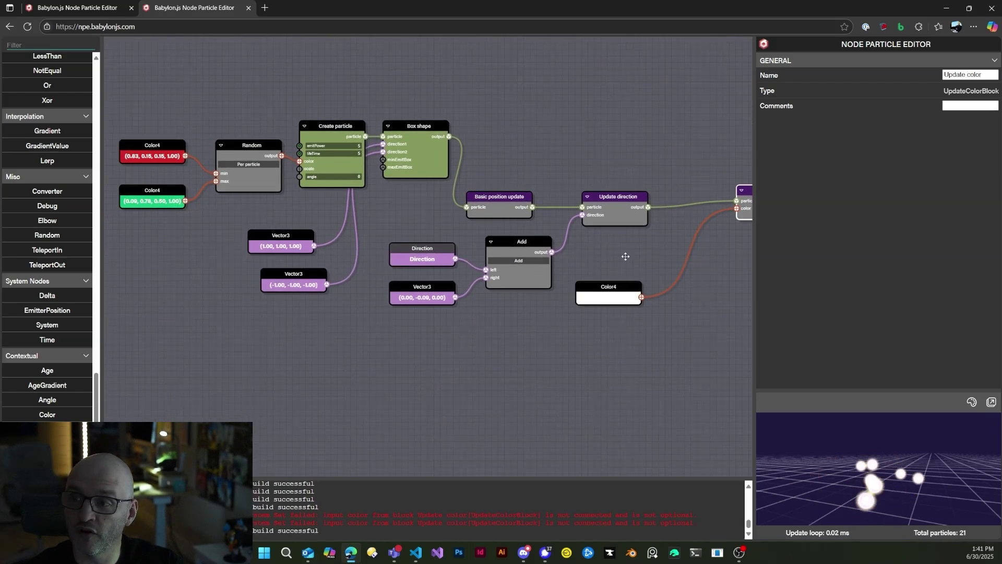
left_click(629, 290)
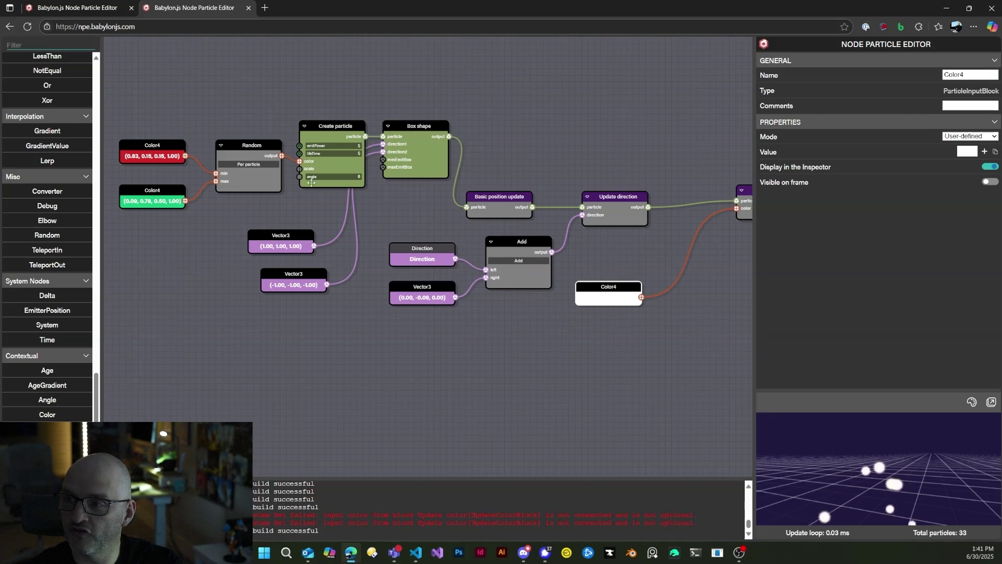
key("ctrl+v")
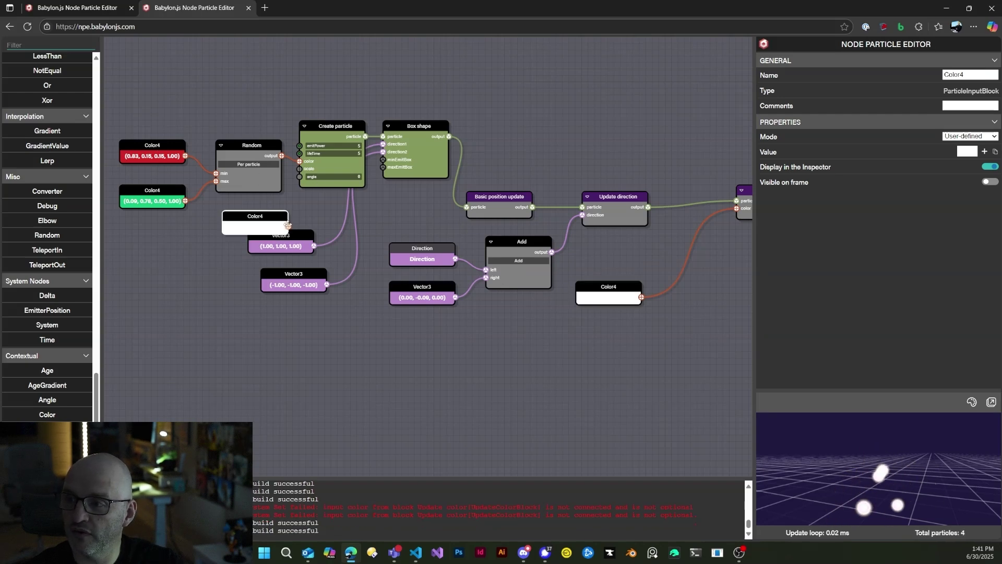
left_click_drag(299, 160, 299, 161)
Delete the Random node and its red and green Color4 inputs, and place the white Color4 beside Create particle
left_click(251, 155)
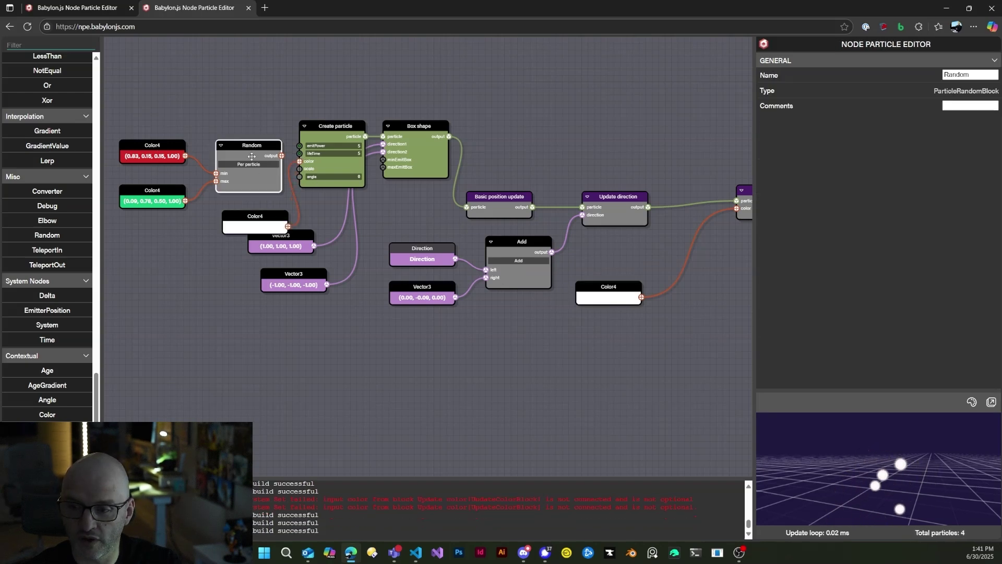
key("Delete")
left_click(152, 151)
key("Delete")
left_click(163, 201)
key("Delete")
left_click_drag(233, 212, 193, 150)
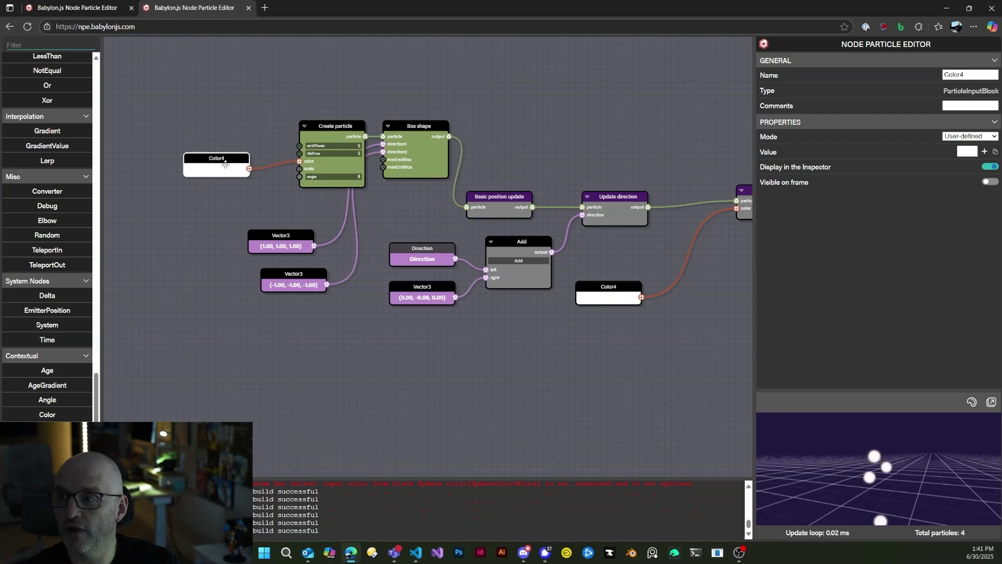
Raise the Create particle node's emitPower and set the Particle system's Emit rate to 100
left_click_drag(603, 378, 402, 409)
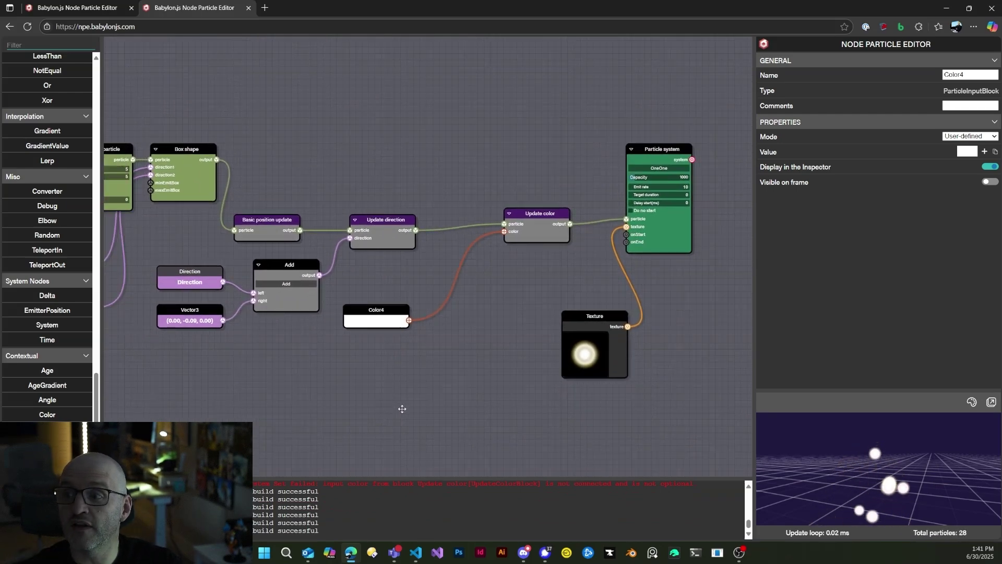
left_click_drag(224, 156, 288, 178)
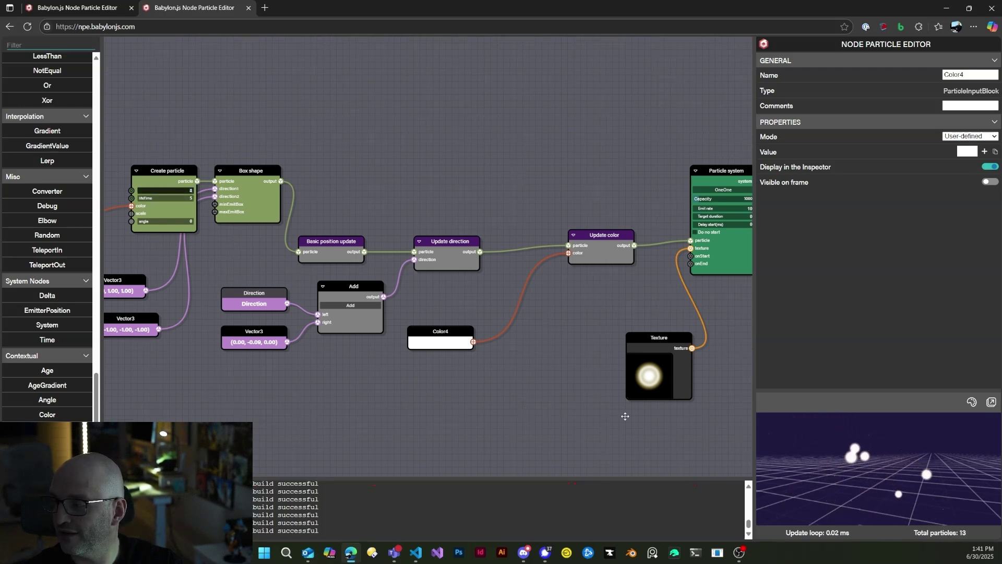
left_click_drag(584, 377, 483, 382)
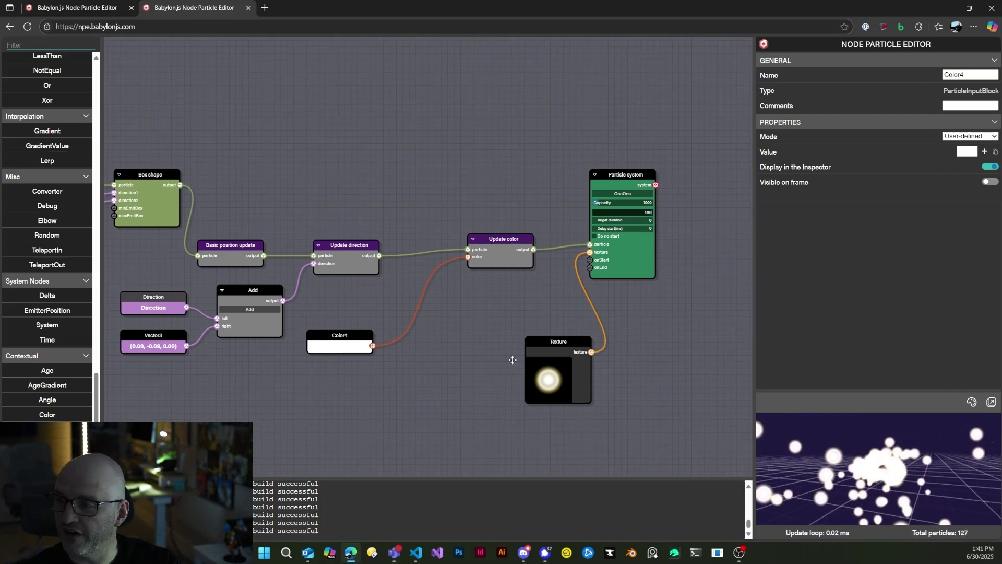
Add a Gradient node below Update color and move the Color4 feeding Update color to the lower left of it
mouse_move(356, 344)
left_mouse_down()
mouse_move(407, 343)
mouse_move(369, 331)
left_mouse_up()
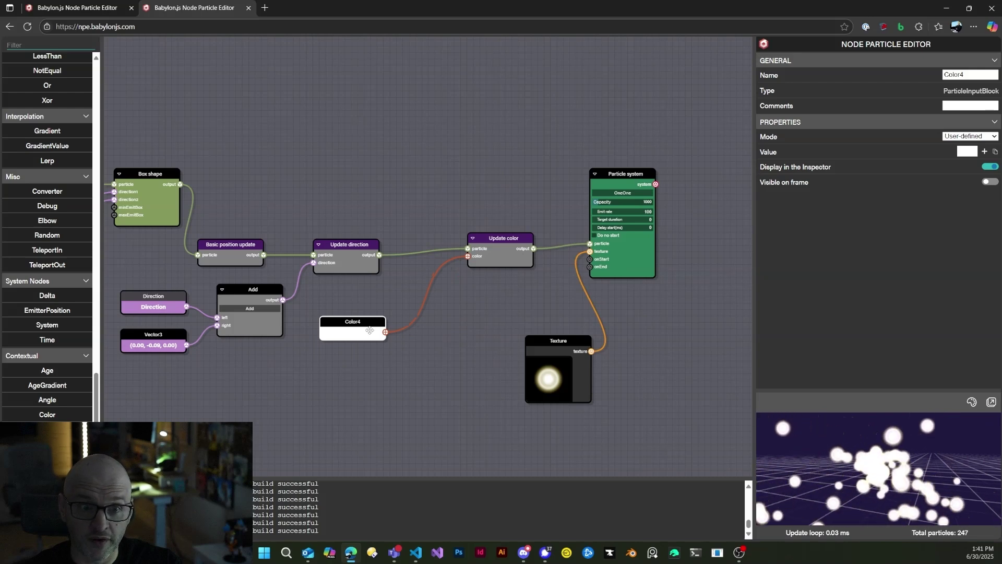
left_click(452, 340)
key("space")
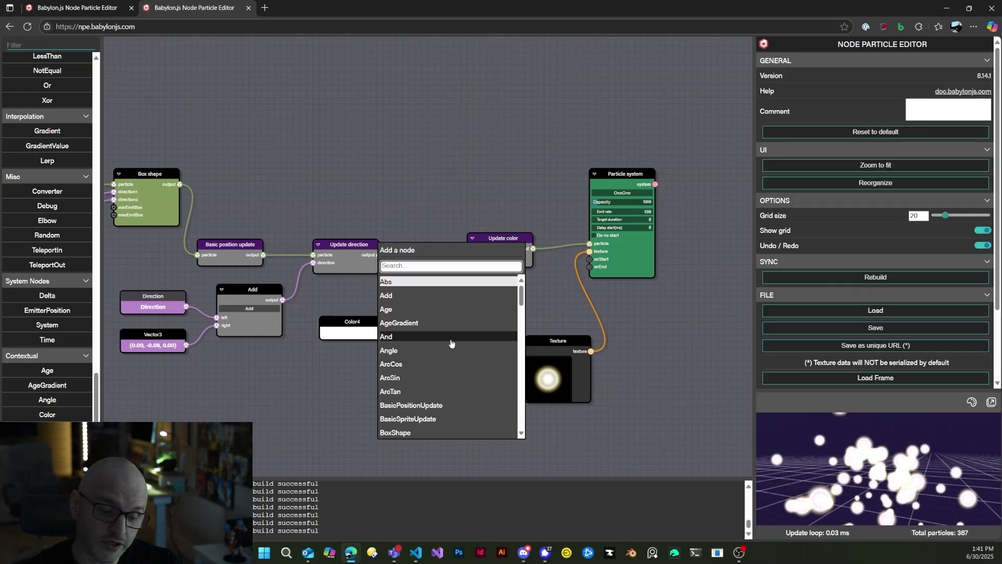
type("grad")
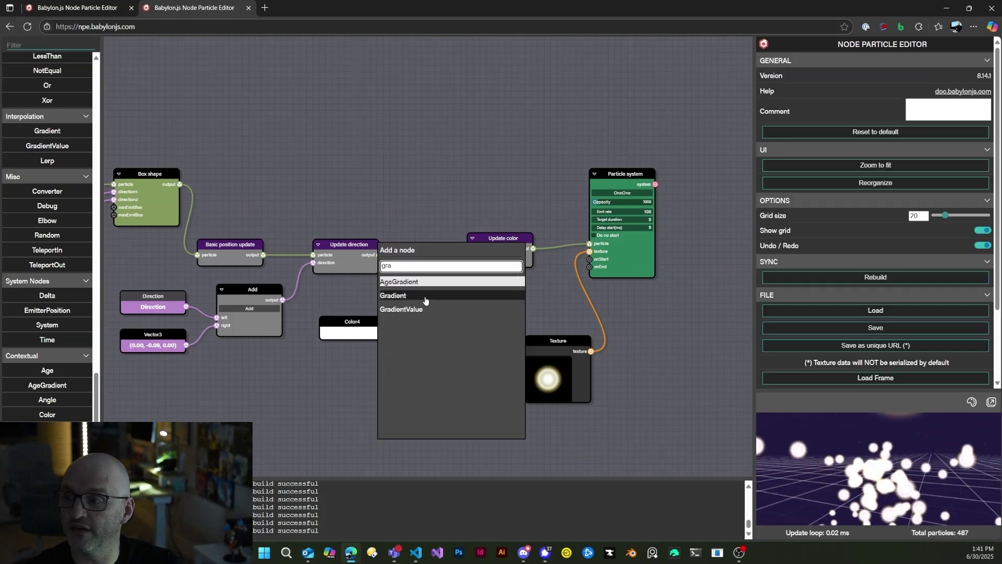
key("Return")
left_click_drag(365, 330, 281, 375)
Add a GradientValue node just below the white Color4 and connect the Color4 output to its value input
left_click(378, 415)
key("space")
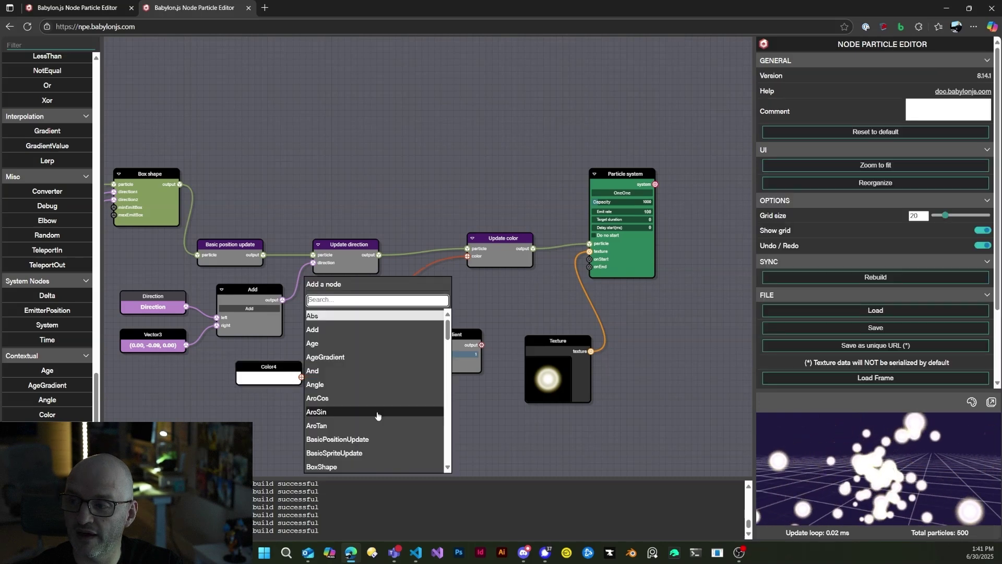
type("grad")
key("Down")
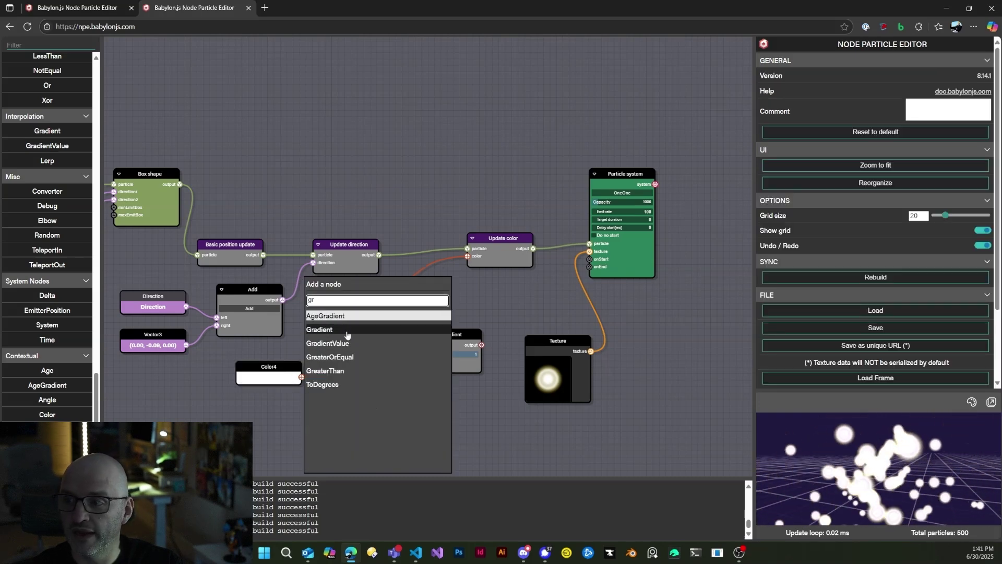
key("Return")
left_click_drag(381, 404, 329, 403)
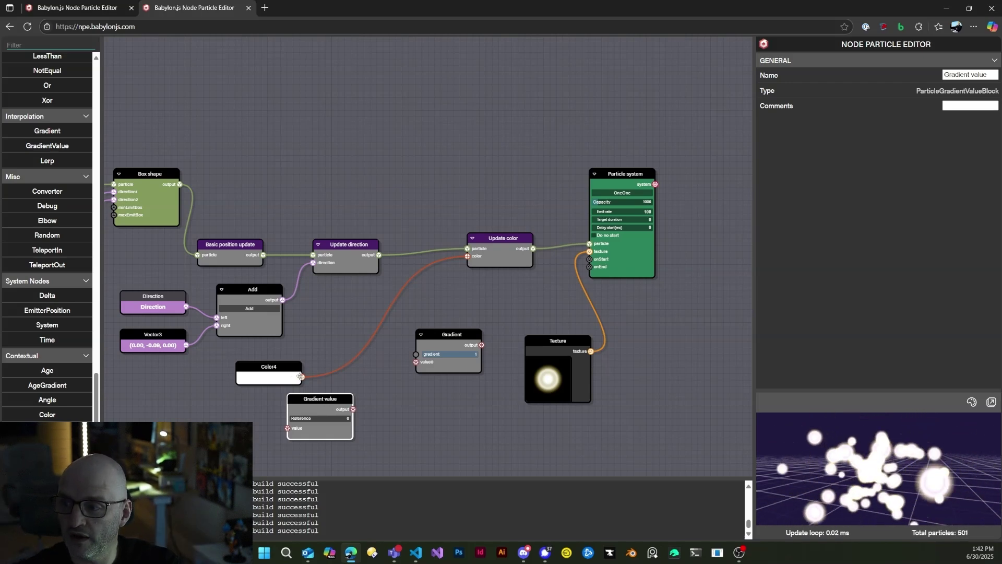
left_click_drag(286, 428, 287, 428)
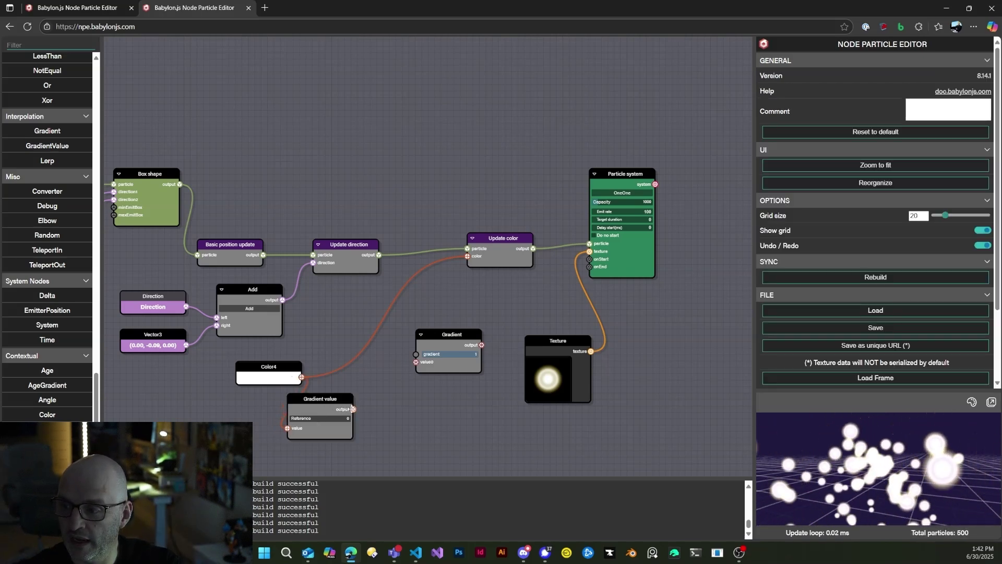
Connect the Gradient value output to the Gradient's value0 input, and the Gradient's output to Update color's color input
left_click_drag(416, 360, 416, 361)
left_click(281, 365)
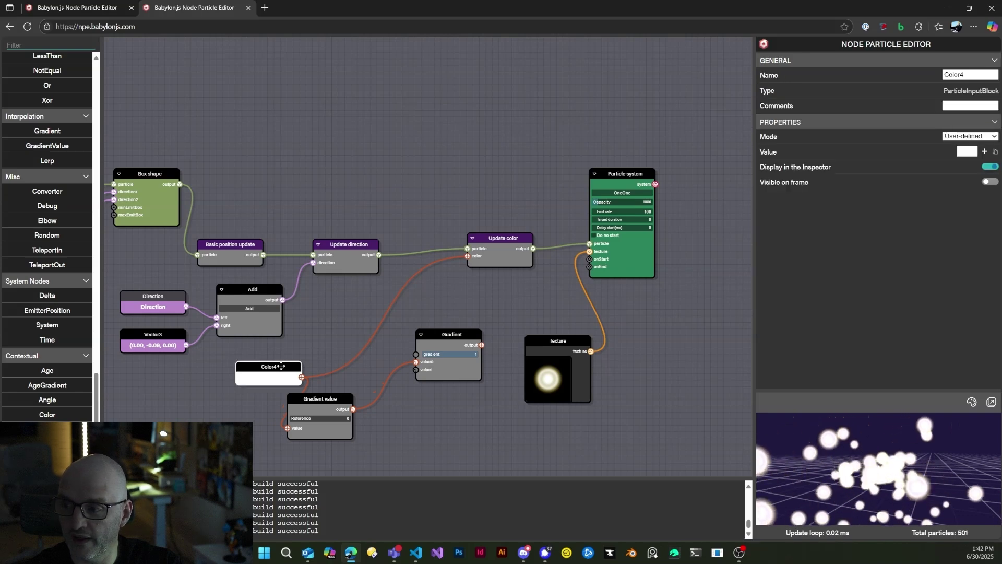
left_click_drag(466, 257, 466, 256)
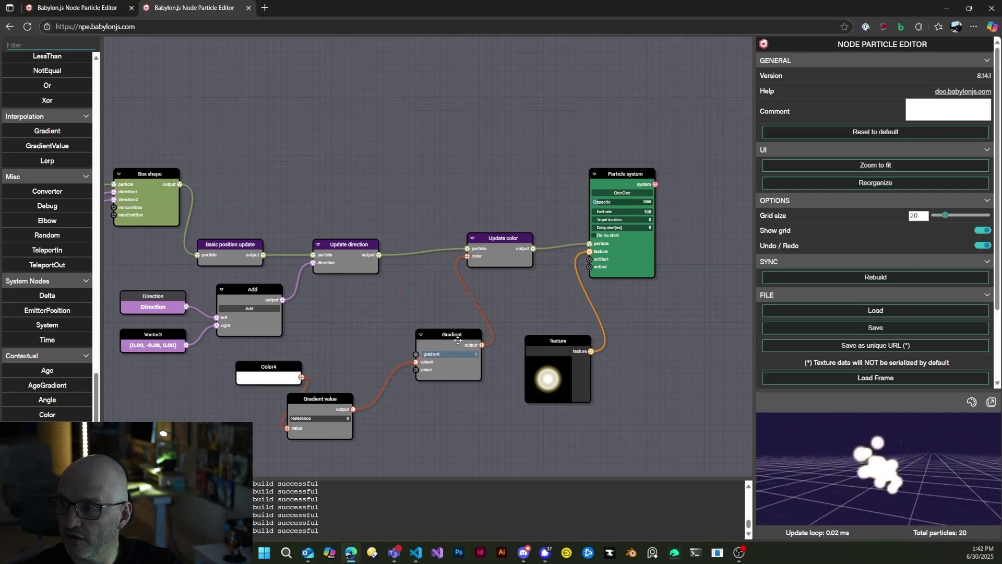
Shift the Gradient node slightly up and left, and place its white Color4 to the left of the Gradient value node
left_click_drag(454, 334, 441, 315)
left_click(272, 374)
left_click_drag(272, 375, 207, 419)
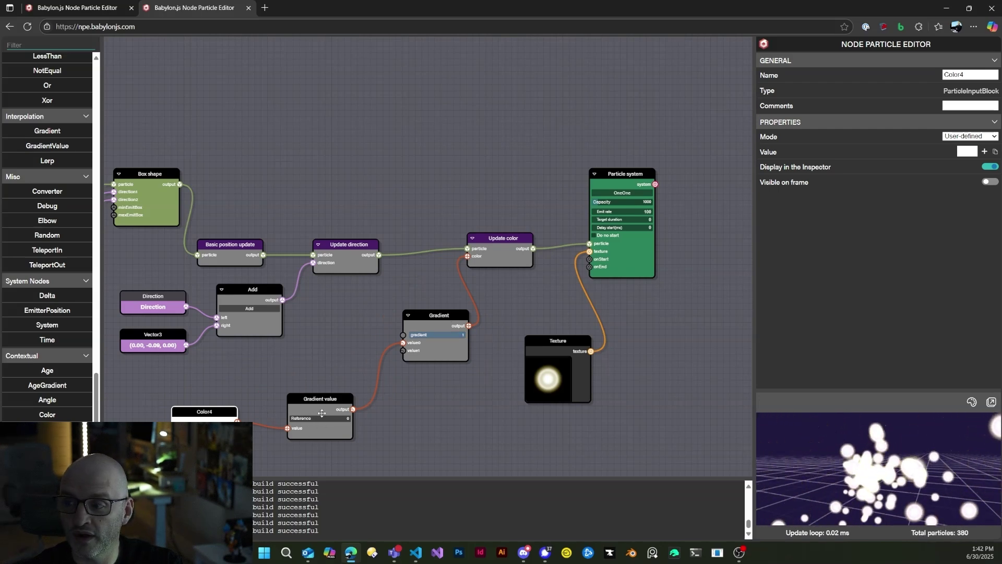
Duplicate the Gradient value node and place the copy directly below the original
left_click_drag(406, 430, 396, 367)
left_click(344, 349)
key("ctrl+c")
key("ctrl+v")
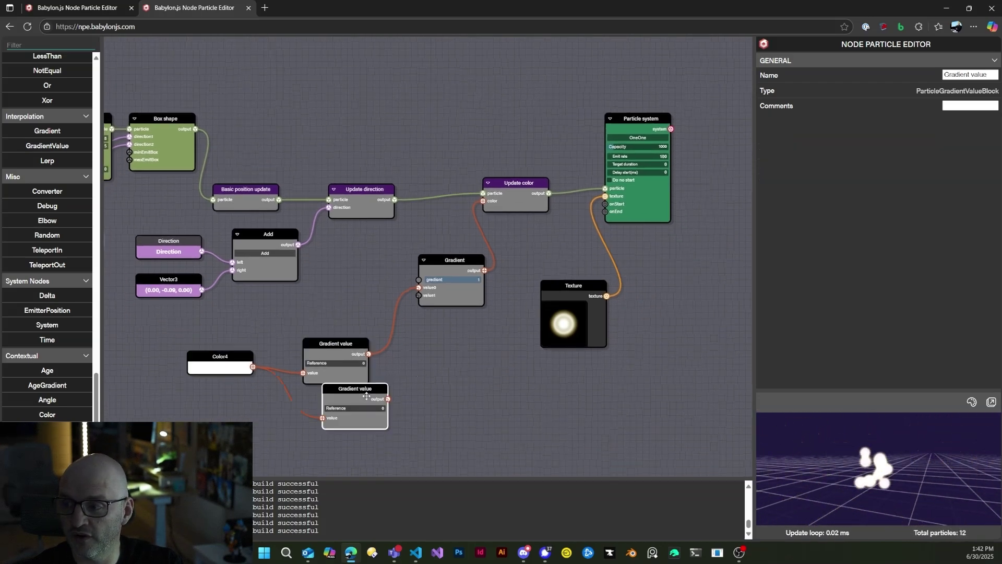
left_click_drag(364, 397, 343, 401)
Duplicate the white Color4 input, place the copy below it, and set the copy's color to red, about (0.84, 0.08, 0.08)
left_click(216, 369)
key("ctrl+c")
key("ctrl+v")
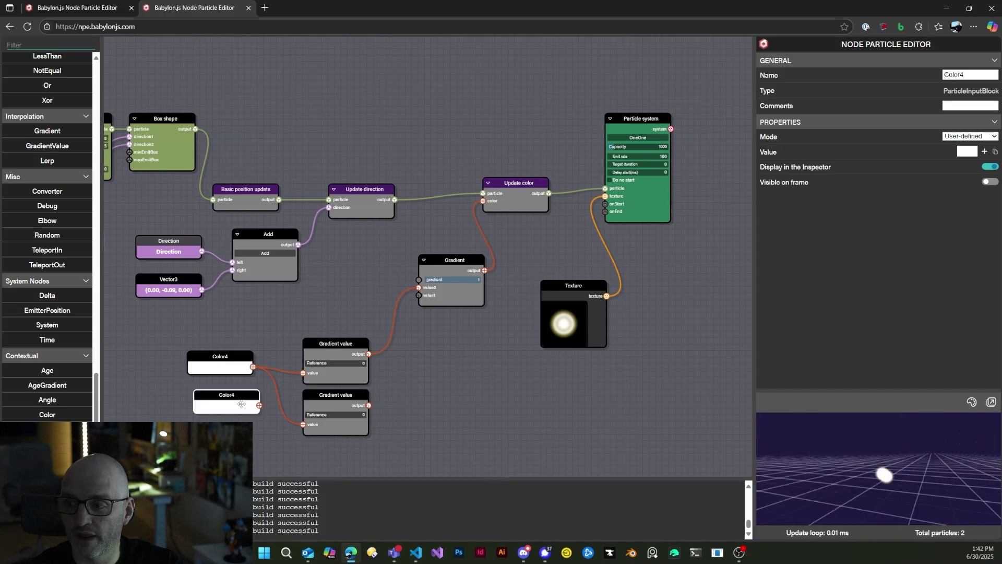
left_click_drag(241, 404, 230, 409)
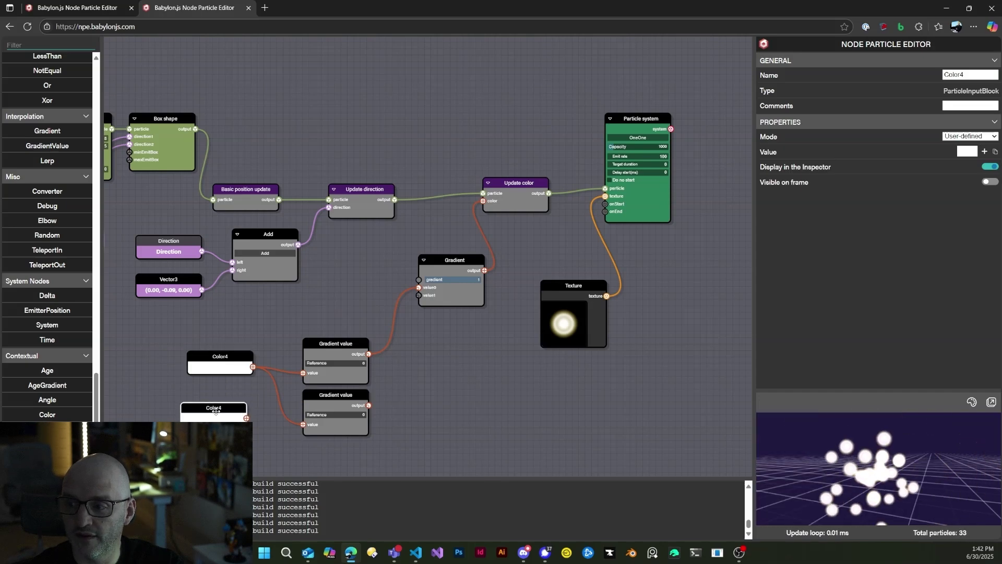
left_click(965, 152)
left_click(942, 157)
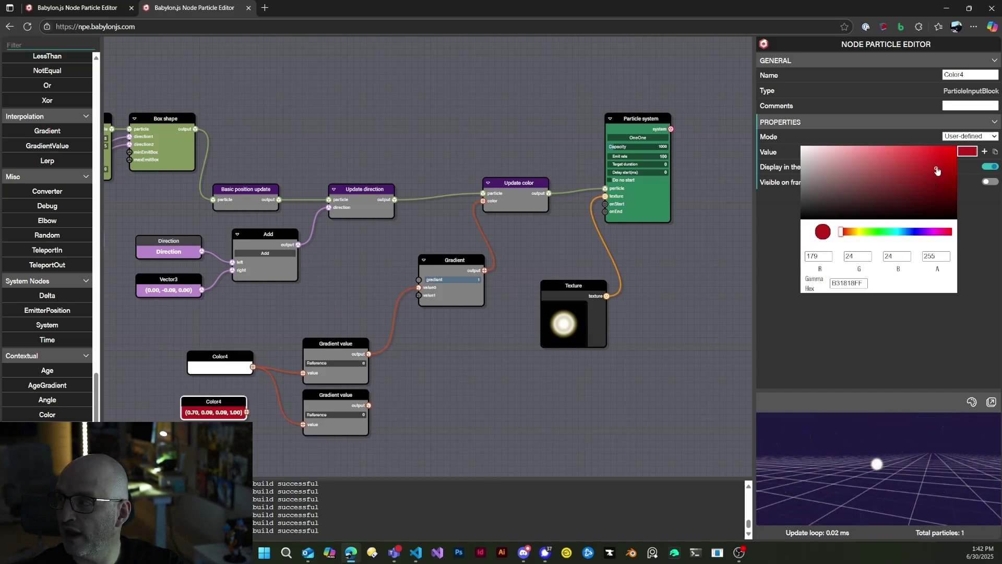
Feed the red Color4 into the lower Gradient value with Reference 0.71, and connect that node to the Gradient's value1 input
left_click(250, 412)
left_click(335, 415)
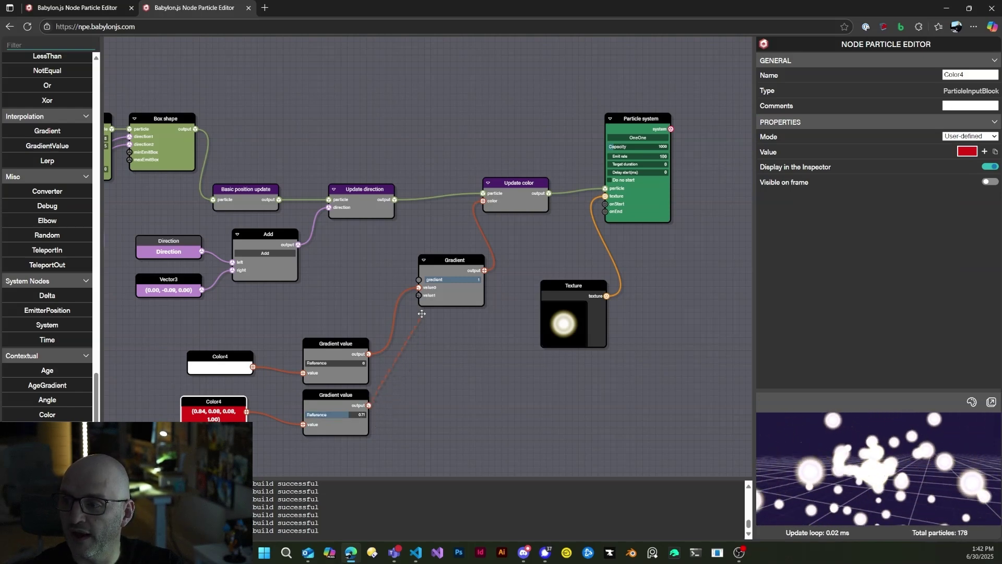
left_click_drag(419, 295, 418, 295)
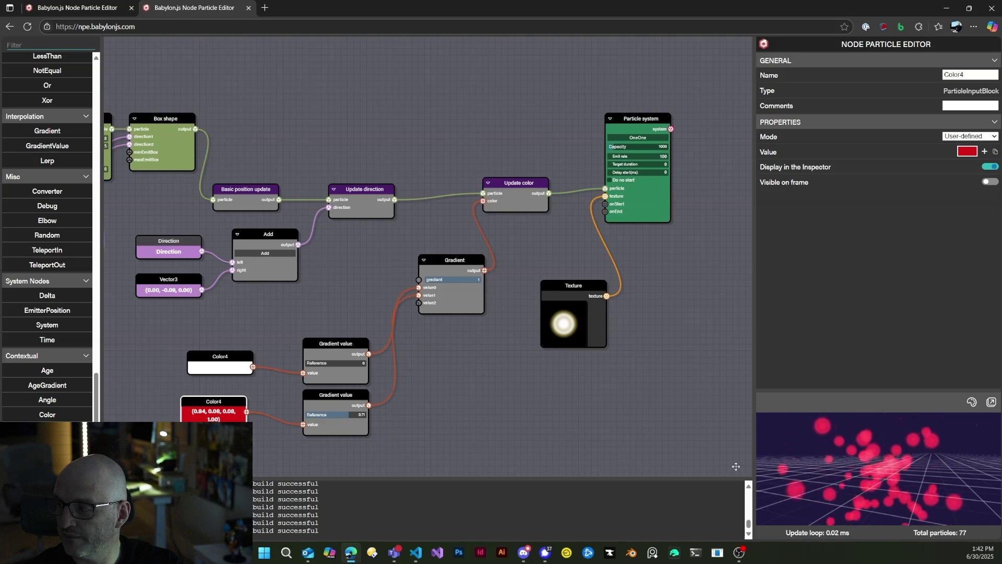
Move the upper Gradient value node up and left, and add an AgeGradient node between the Add and Gradient nodes
left_click_drag(337, 348, 320, 325)
scroll(473, 400, "up", 1)
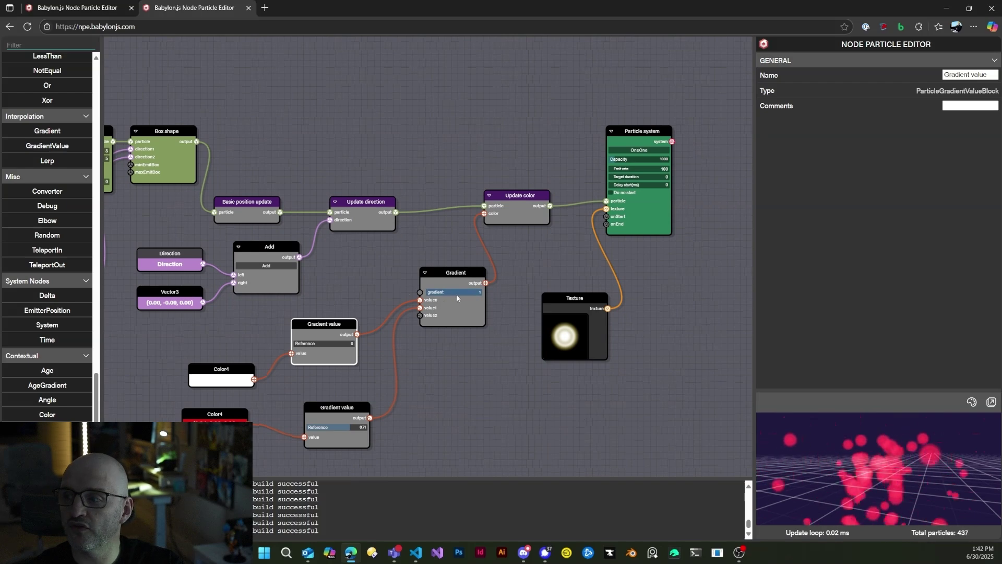
left_click(345, 270)
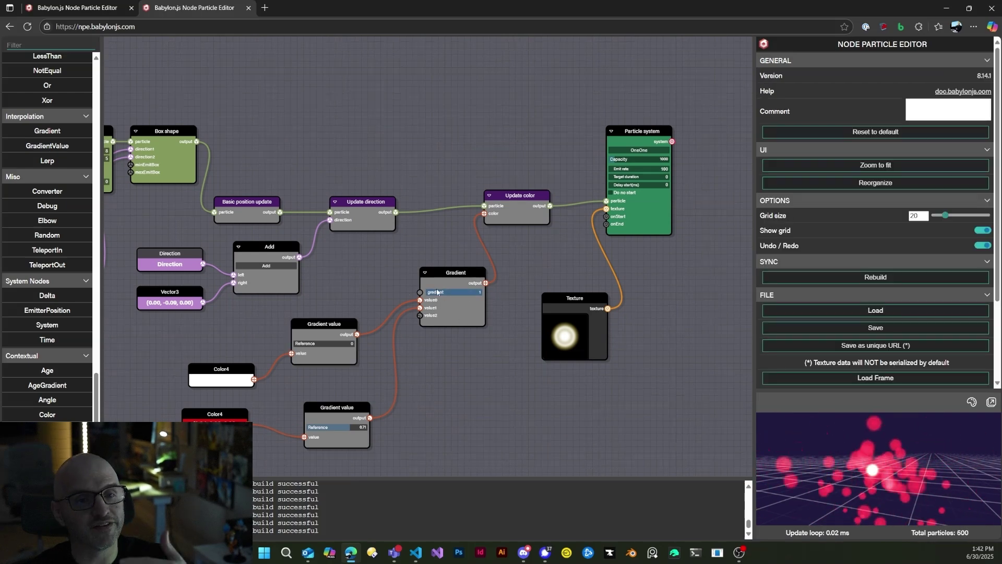
key("space")
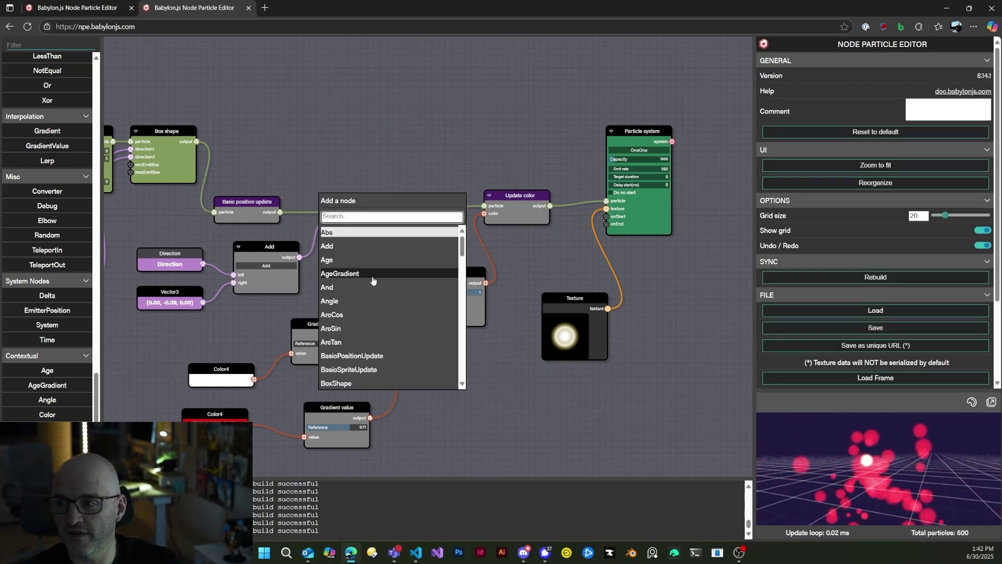
left_click(373, 277)
left_click_drag(372, 285, 333, 275)
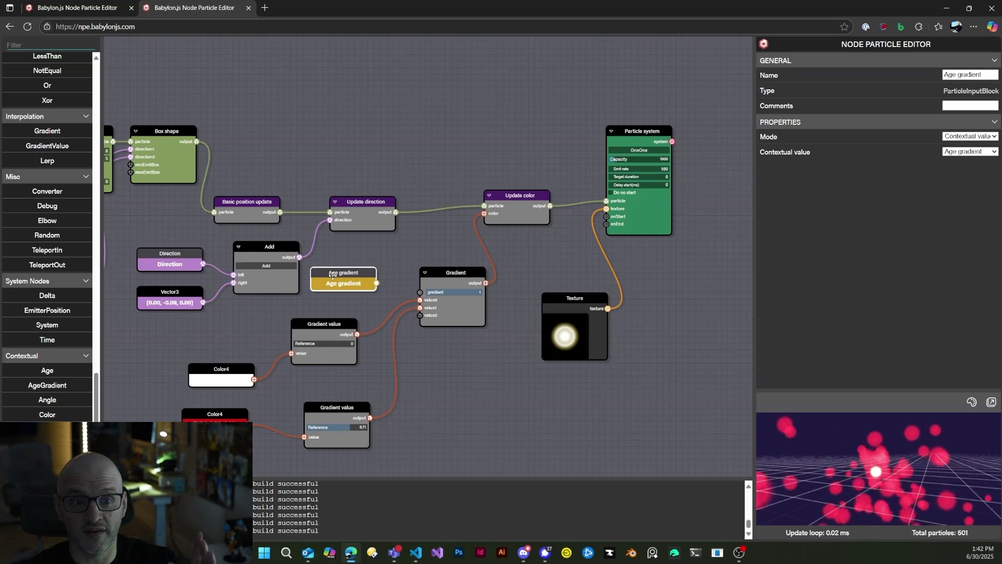
Connect Age gradient to the Gradient's gradient input and lower the second Gradient value's Reference to about 0.38
left_click_drag(233, 151, 379, 195)
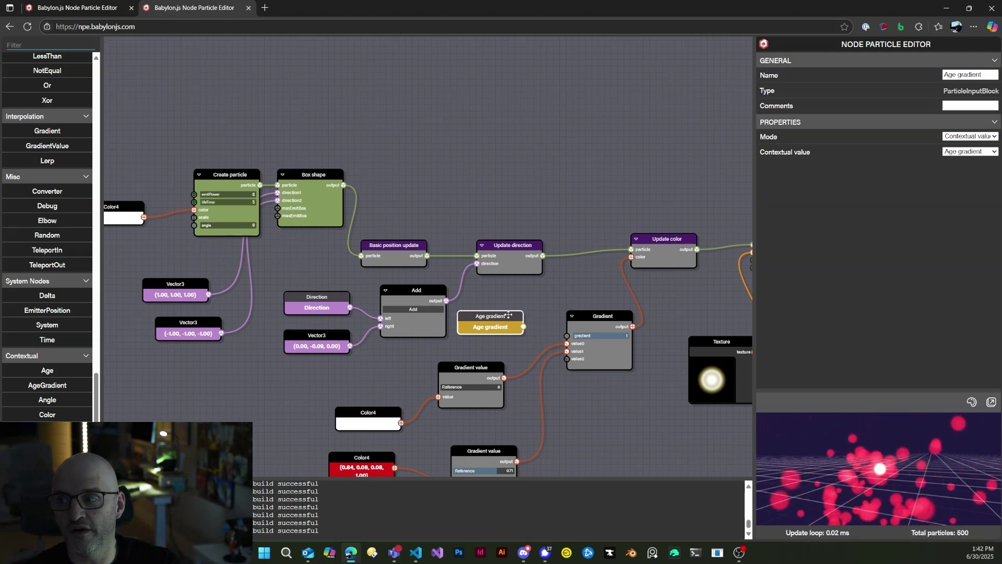
left_click_drag(527, 295, 420, 268)
mouse_move(397, 323)
left_mouse_down()
mouse_move(378, 315)
mouse_move(398, 317)
left_mouse_up()
left_click_drag(394, 271, 393, 288)
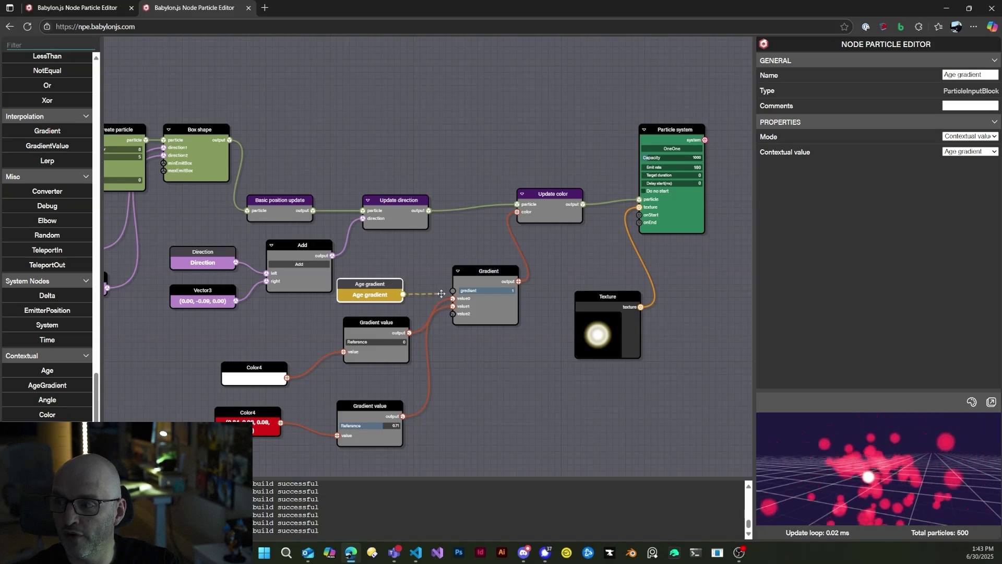
left_click_drag(452, 290, 452, 290)
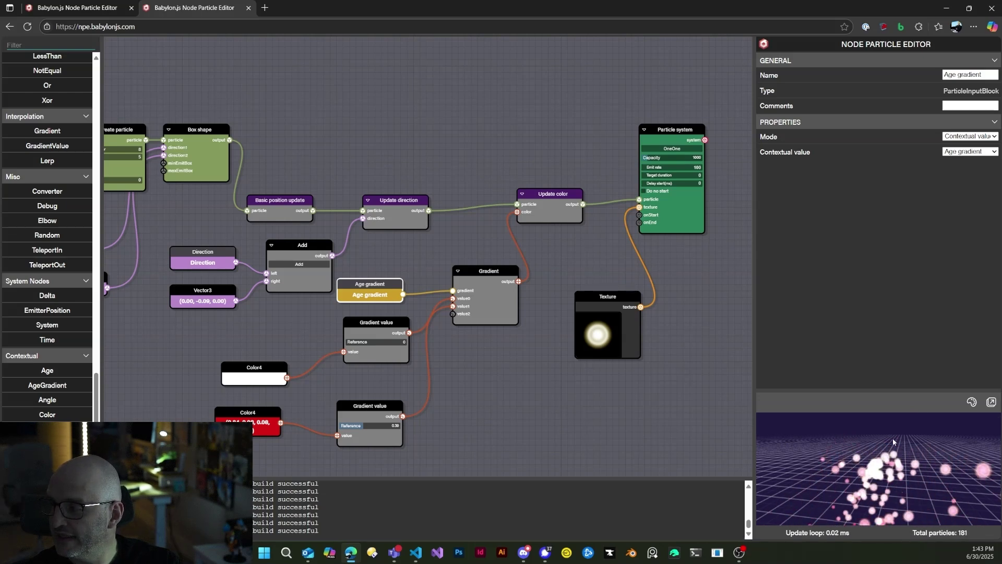
Check the particle preview from another angle and move the Particle system node slightly farther right of Update color
left_click_drag(889, 451, 878, 501)
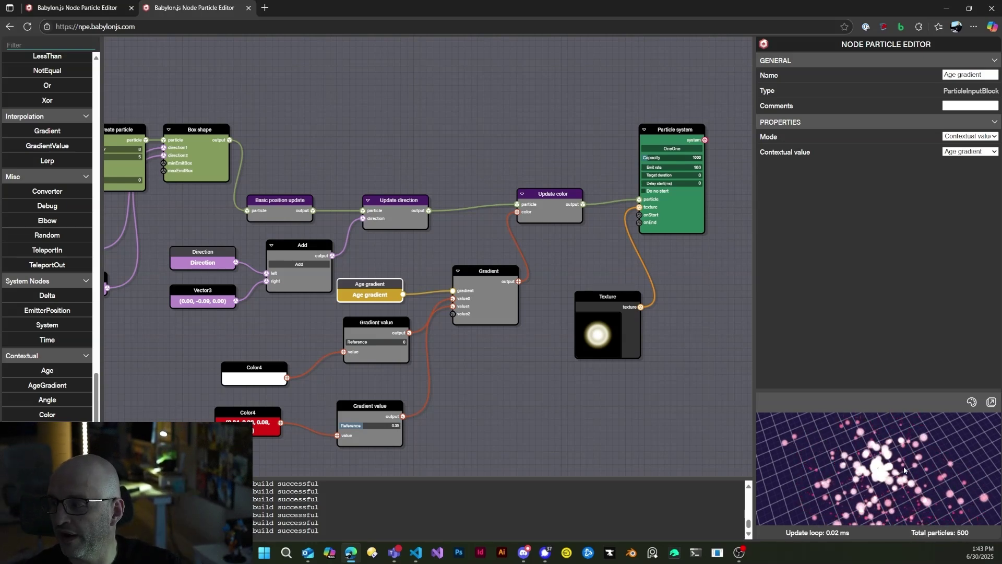
mouse_move(708, 315)
left_mouse_down()
mouse_move(720, 346)
mouse_move(716, 315)
left_mouse_up()
scroll(720, 346, "down", 3)
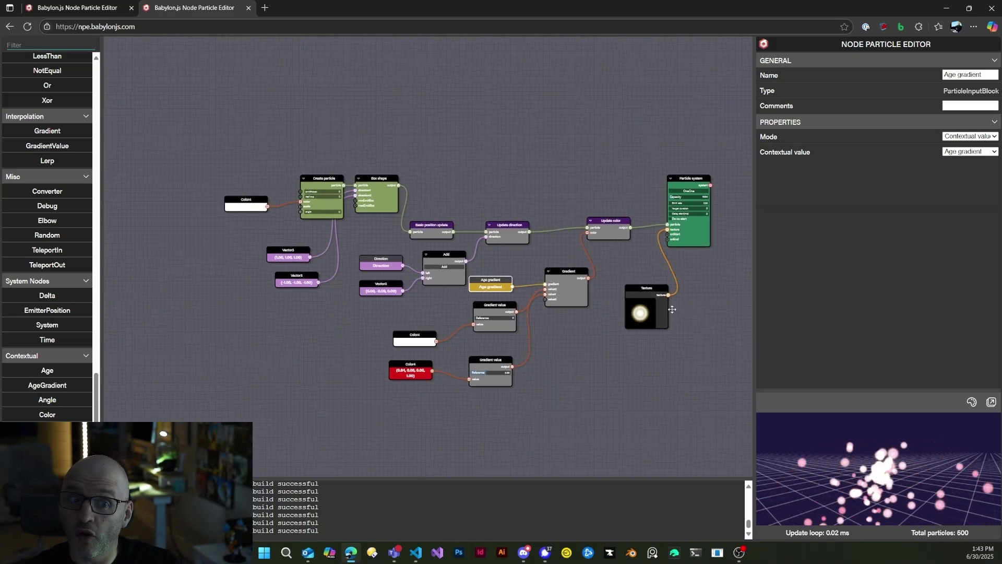
left_click_drag(688, 180, 710, 180)
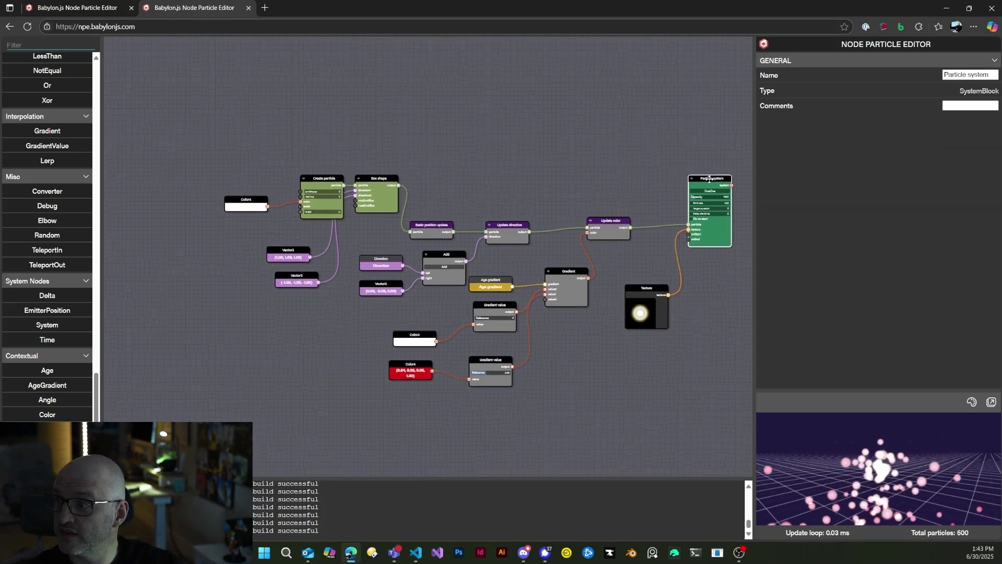
left_click(204, 105)
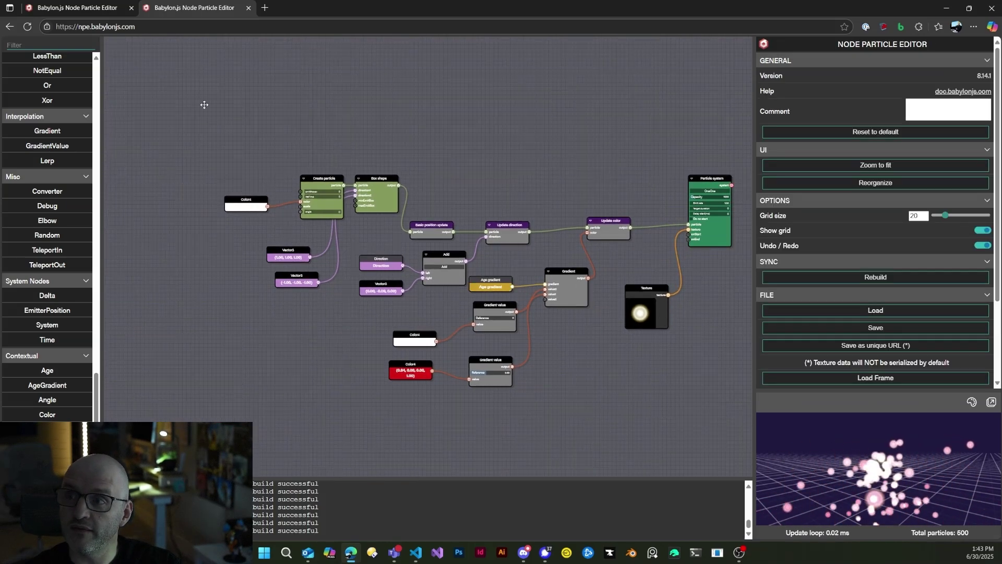
Switch to the browser tab with the complex particle graph and examine its system nodes, including Central and Wave
left_click(113, 10)
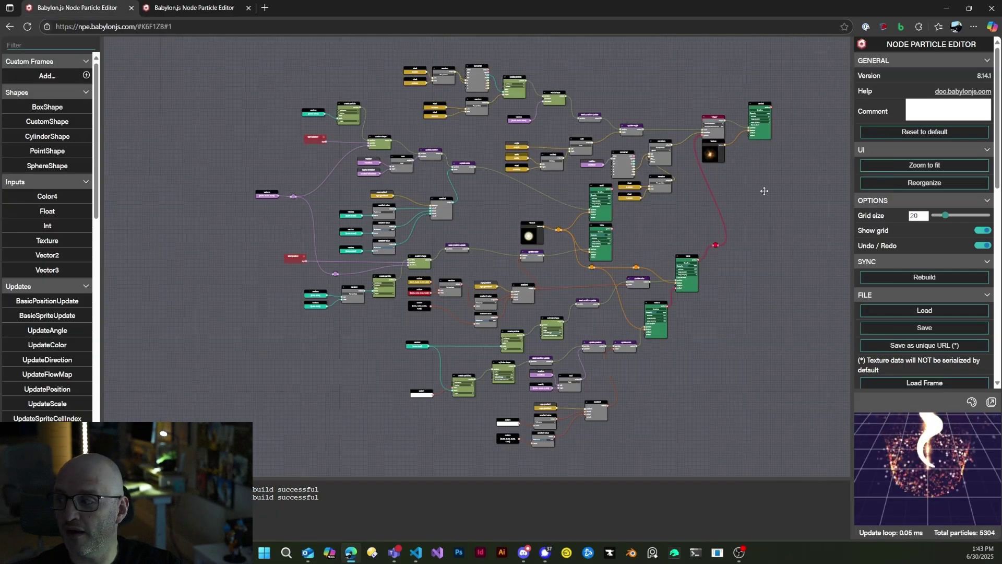
left_click_drag(764, 191, 734, 208)
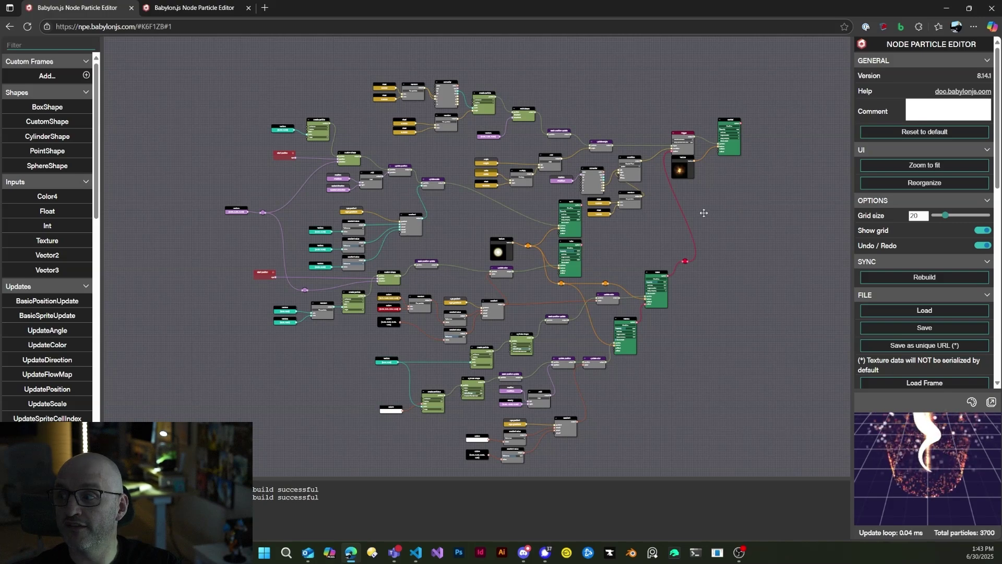
left_click(729, 122)
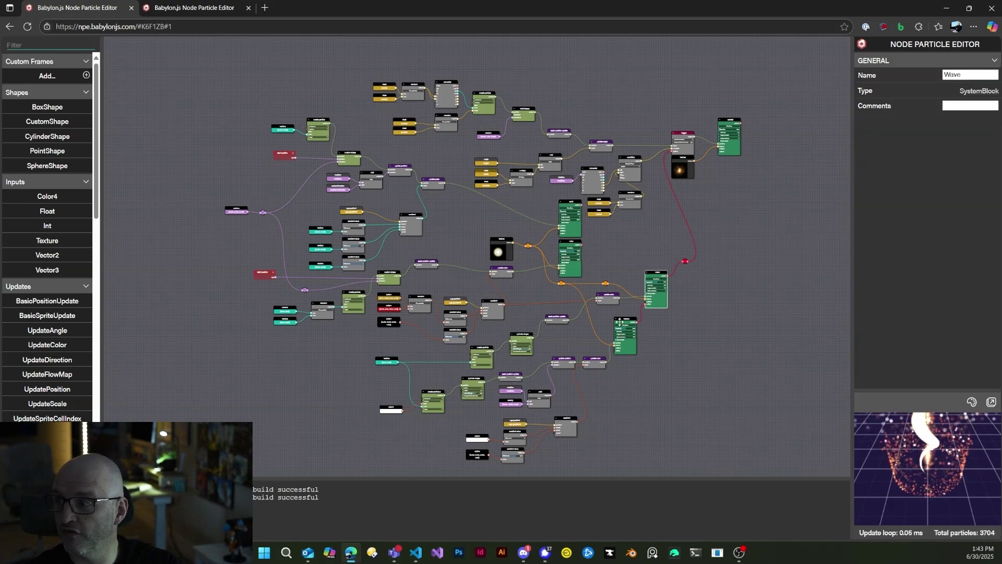
Enable Do no start on the Swirl and Tube particle systems
left_click_drag(807, 171, 666, 326)
scroll(644, 286, "up", 10)
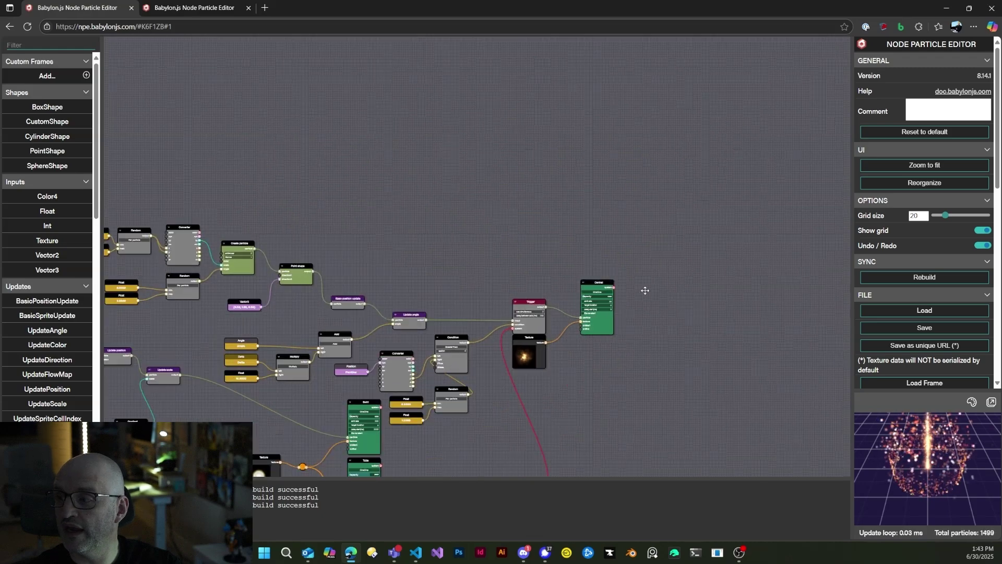
left_click_drag(648, 286, 726, 133)
left_click_drag(569, 346, 748, 160)
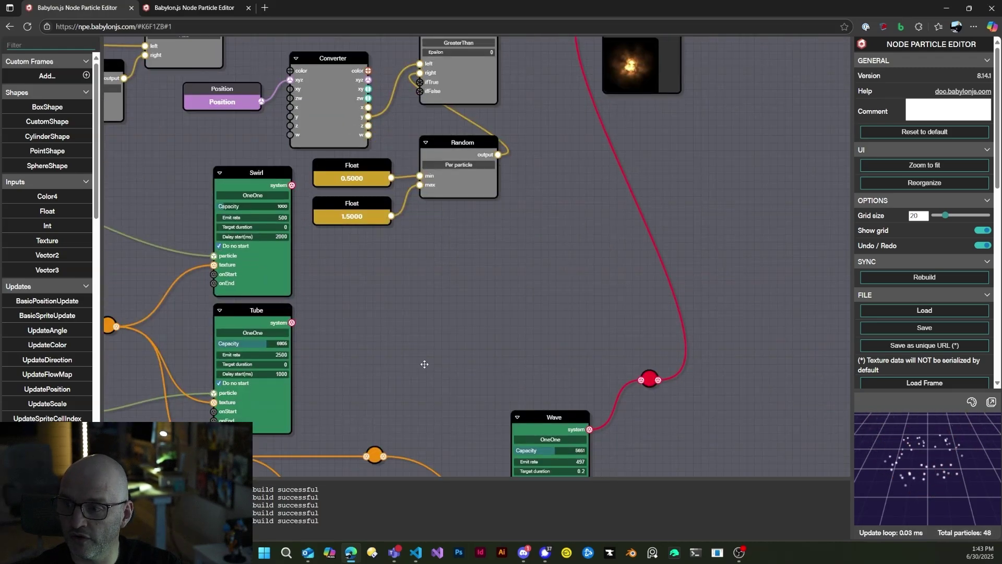
left_click_drag(424, 364, 384, 144)
Delete the link into the Trigger's system input and connect Update angle's output directly to the Central system's particle input
left_click_drag(518, 118, 323, 424)
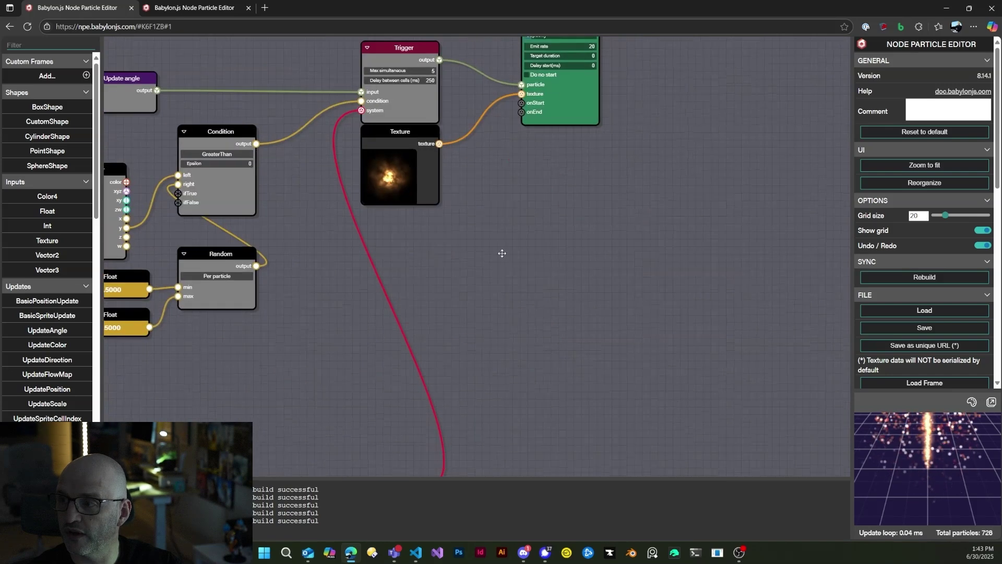
left_click_drag(502, 253, 542, 355)
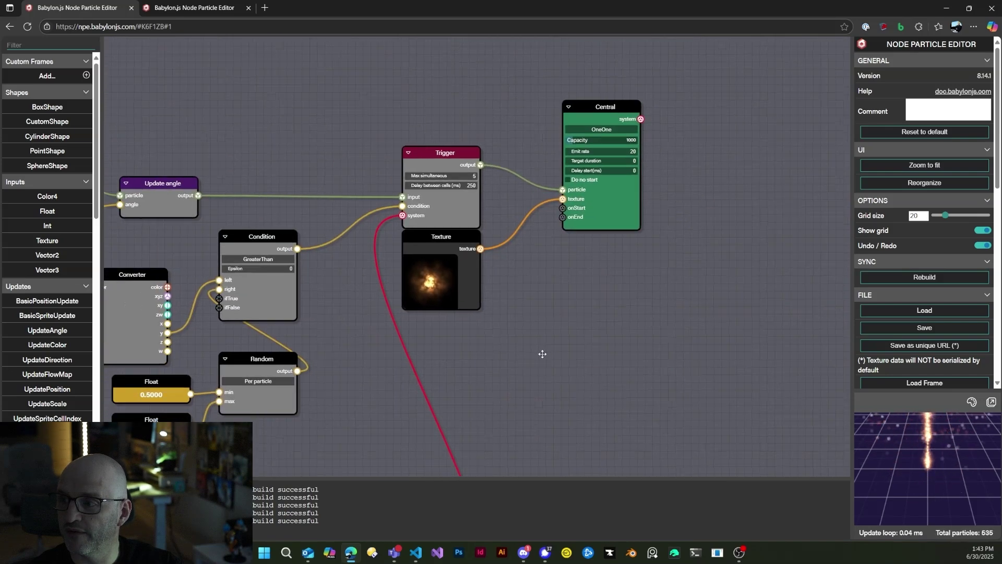
left_click(380, 231)
key("Delete")
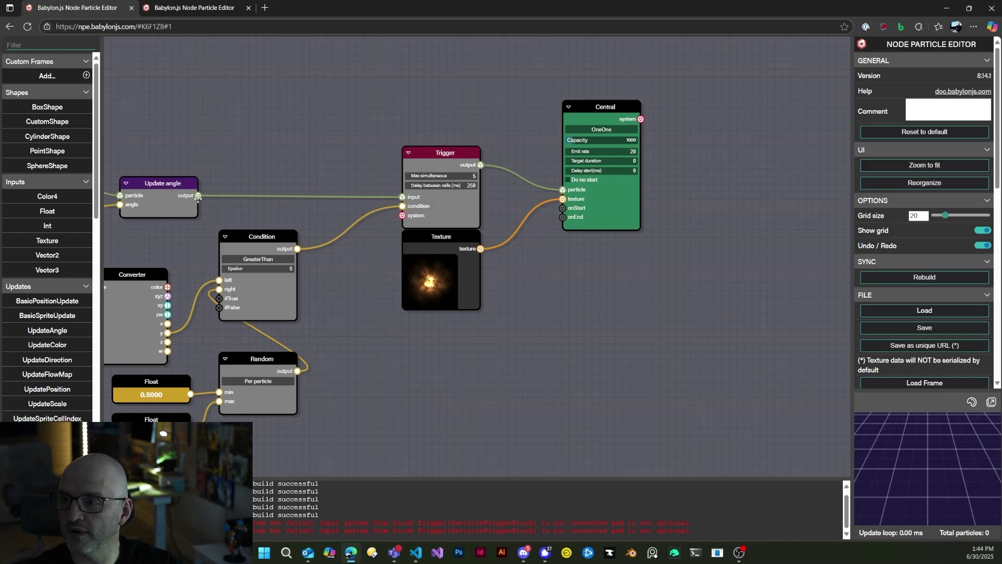
left_click_drag(561, 190, 562, 190)
left_click(606, 107)
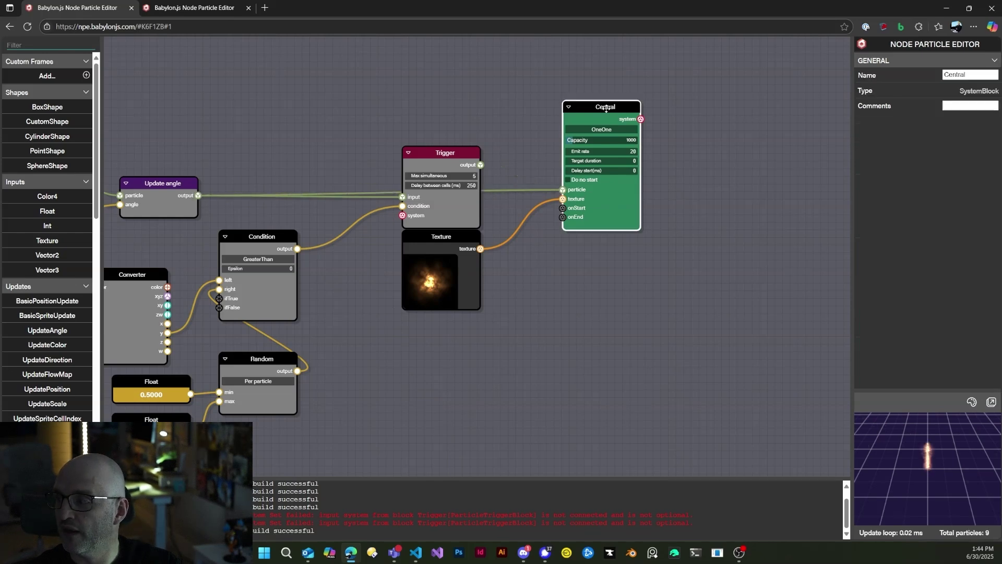
Enlarge the particle preview in height and width and orbit it to view the Central system's particles
left_click_drag(943, 390, 941, 291)
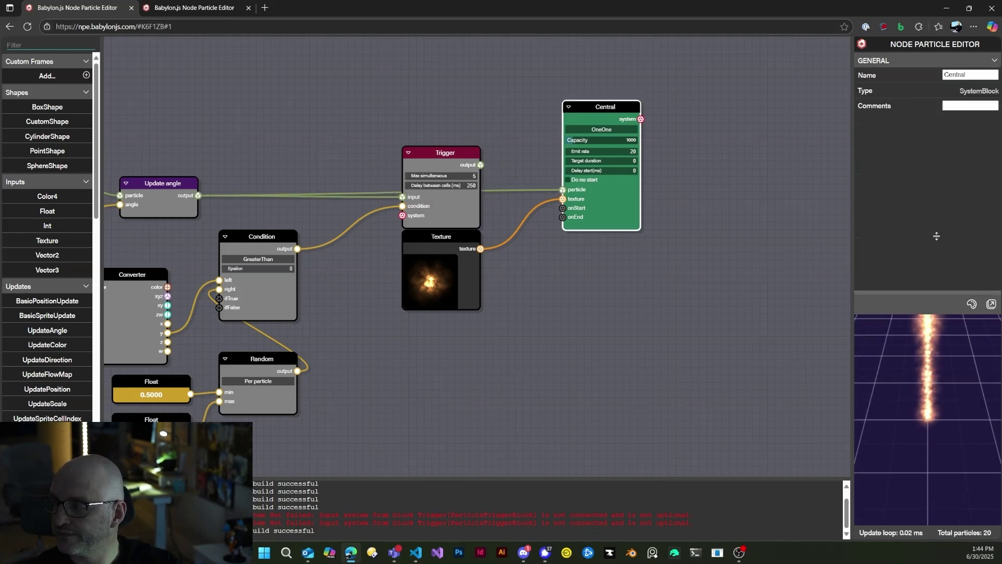
left_click_drag(850, 313, 754, 313)
left_click_drag(887, 417, 888, 385)
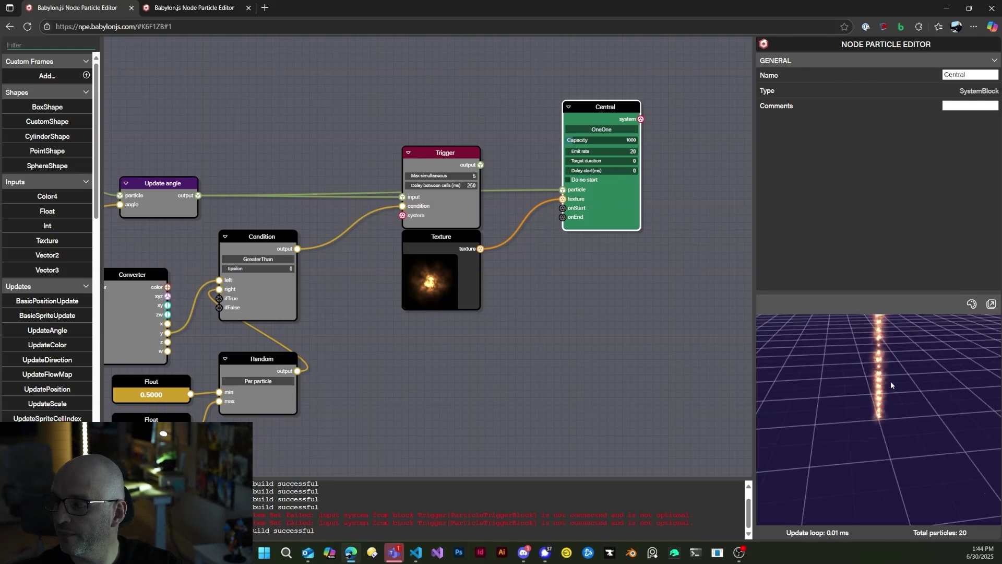
Examine the Central system's node chain from its Random inputs and Create particle through Point shape, Basic position update and Update angle to Trigger
left_click_drag(403, 404, 767, 393)
left_click_drag(366, 135, 388, 120)
left_click_drag(210, 64, 327, 211)
left_click_drag(313, 150, 584, 156)
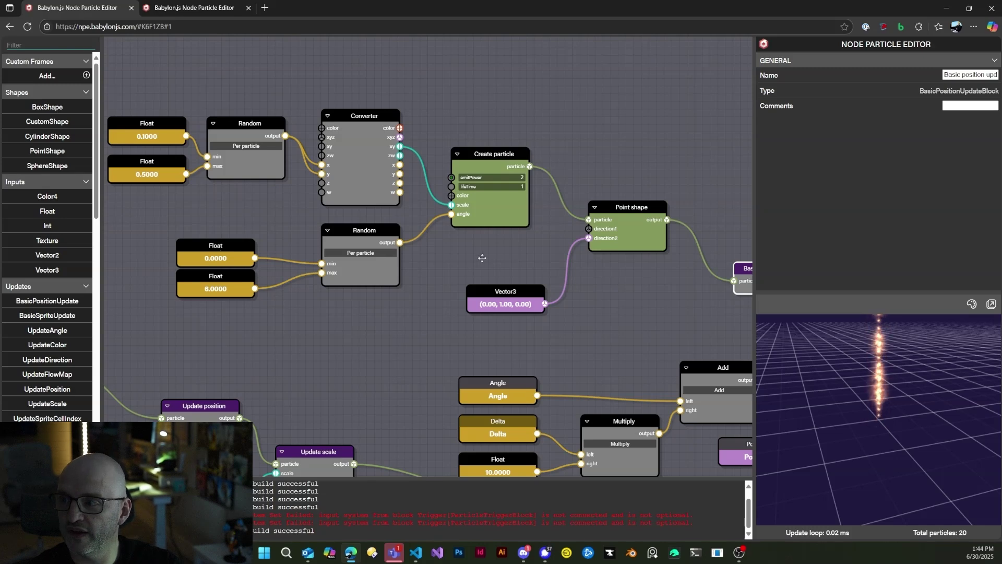
left_click_drag(482, 257, 158, 262)
left_click(295, 228)
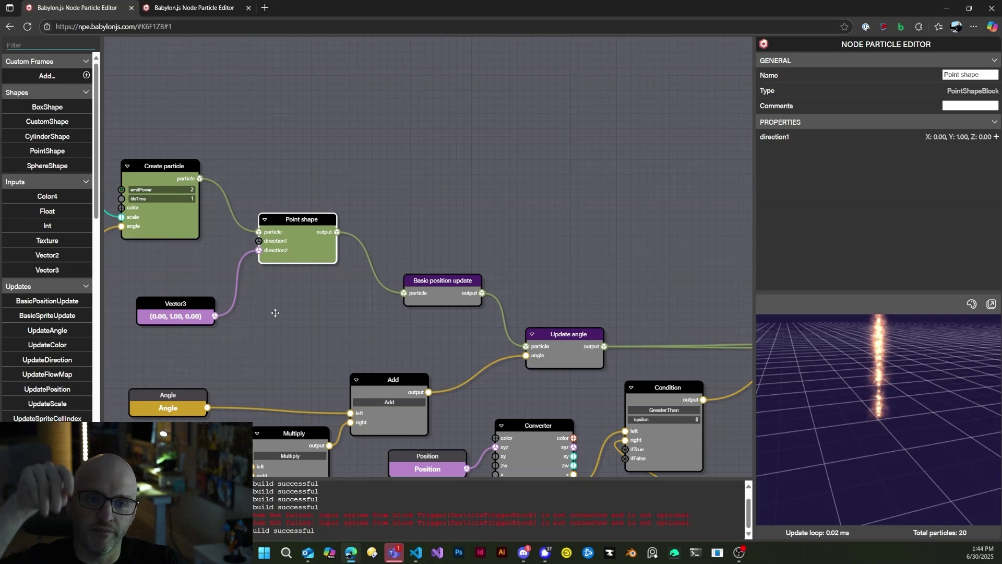
left_click_drag(451, 248, 407, 199)
left_click(419, 243)
left_click_drag(500, 244, 606, 189)
left_click(515, 254)
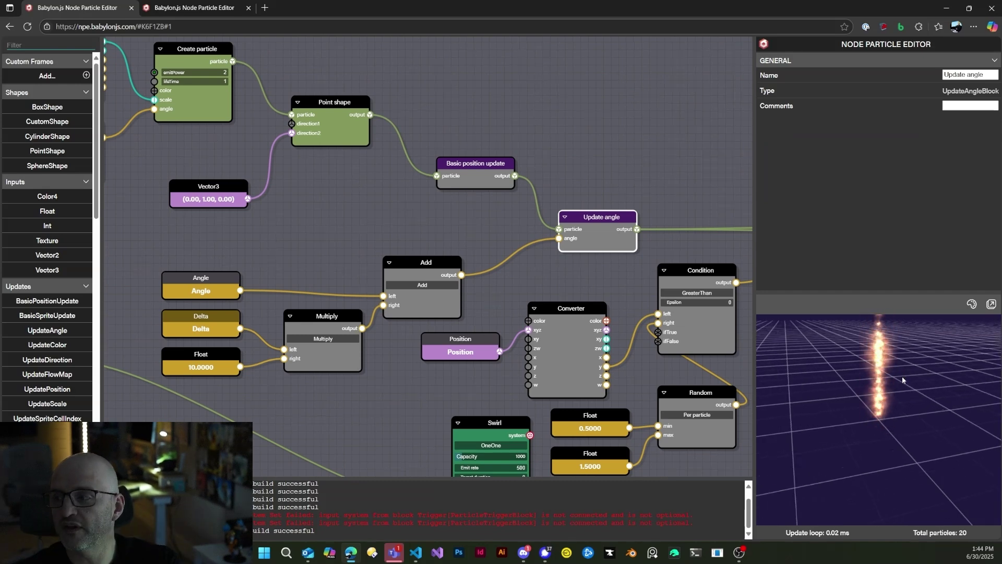
left_click_drag(611, 127, 223, 144)
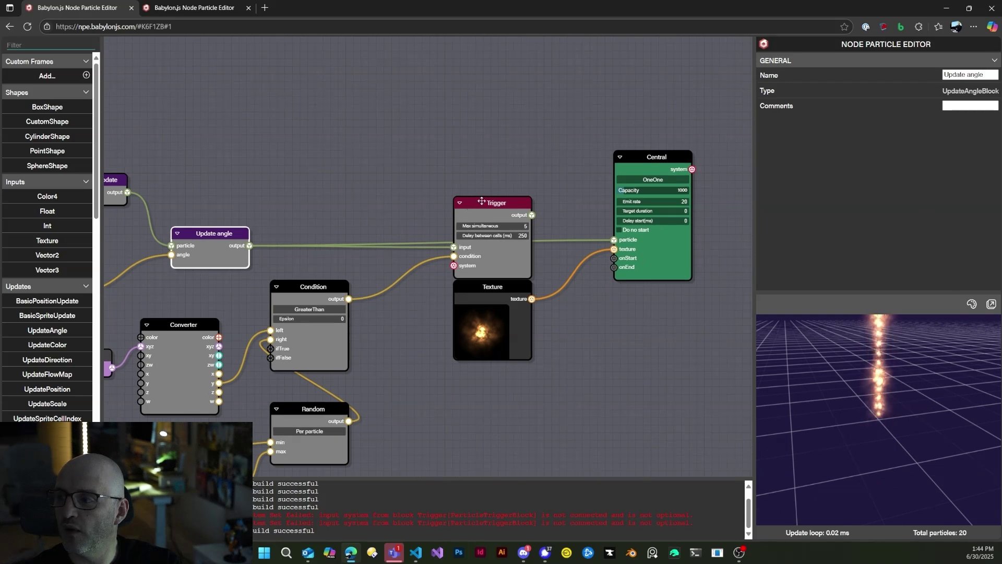
Spread out the Trigger, Texture and Central nodes and connect the Trigger's output to the Central system's particle input
left_click_drag(483, 200, 421, 275)
left_click_drag(649, 162, 679, 154)
left_click_drag(506, 291, 574, 269)
left_click_drag(447, 296, 471, 266)
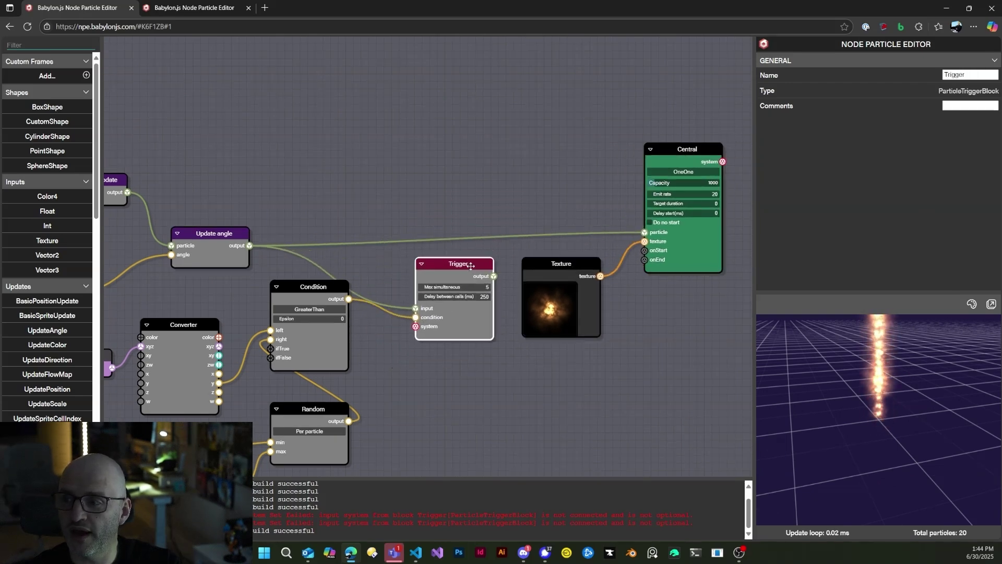
left_click_drag(645, 232, 645, 231)
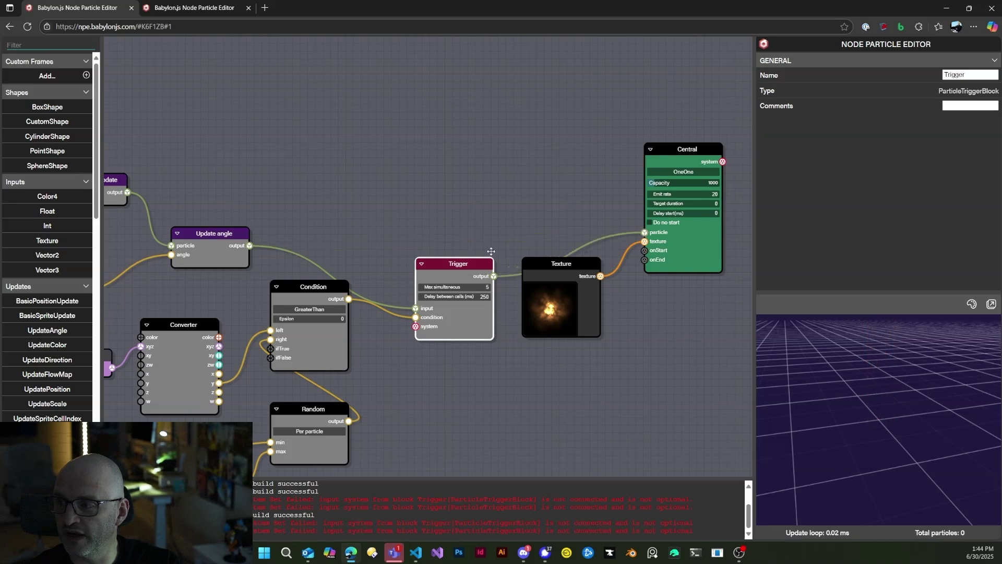
left_click_drag(446, 272, 454, 204)
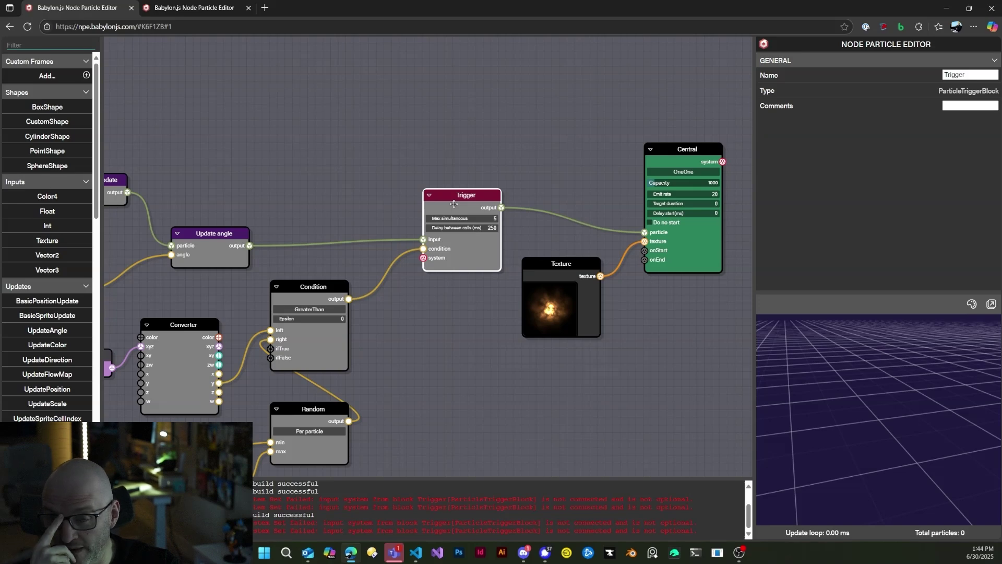
Reconnect the Wave system's output to the Trigger's system input through the red elbow node
left_click_drag(401, 342, 439, 190)
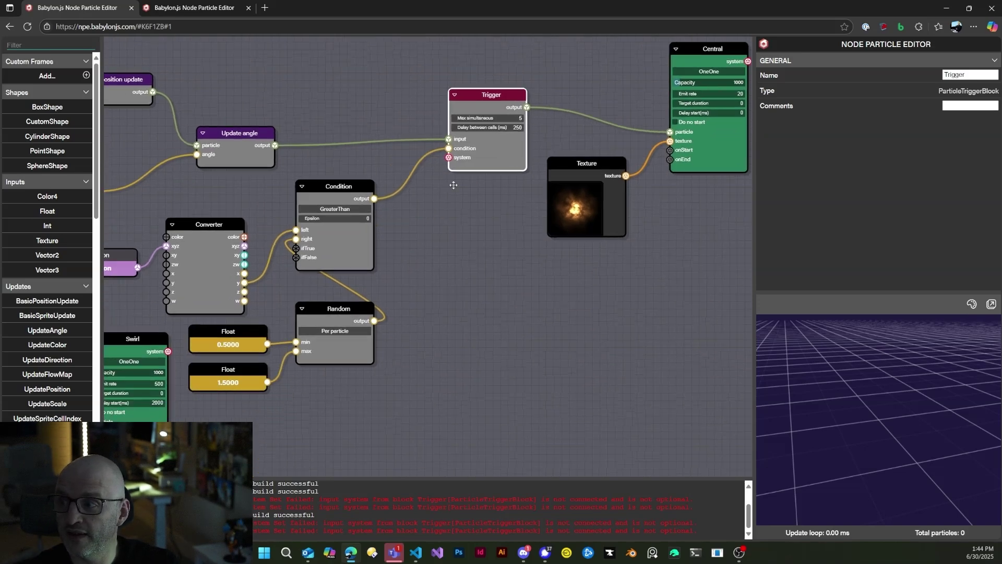
scroll(454, 185, "down", 3)
left_click_drag(526, 380, 473, 342)
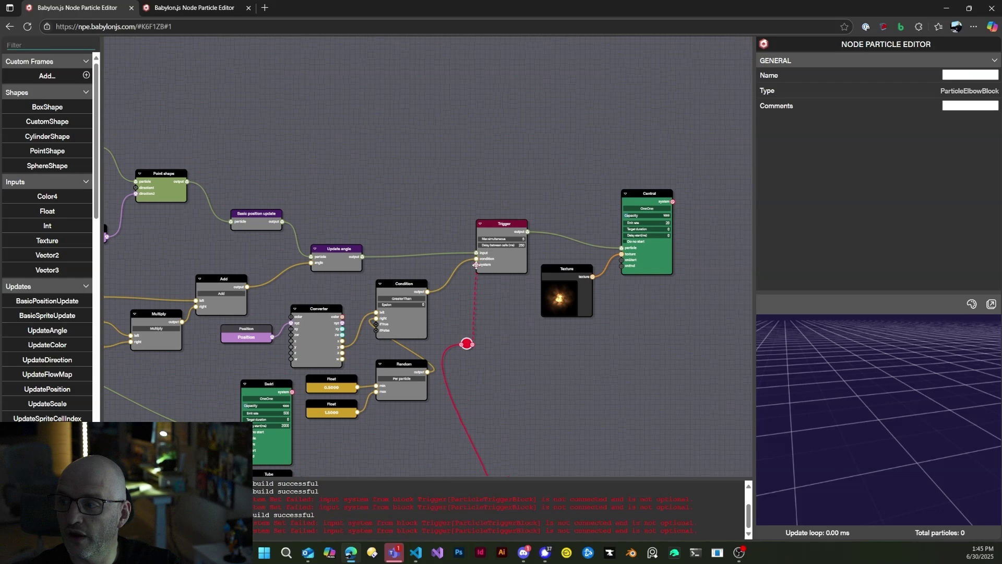
left_click_drag(476, 266, 475, 264)
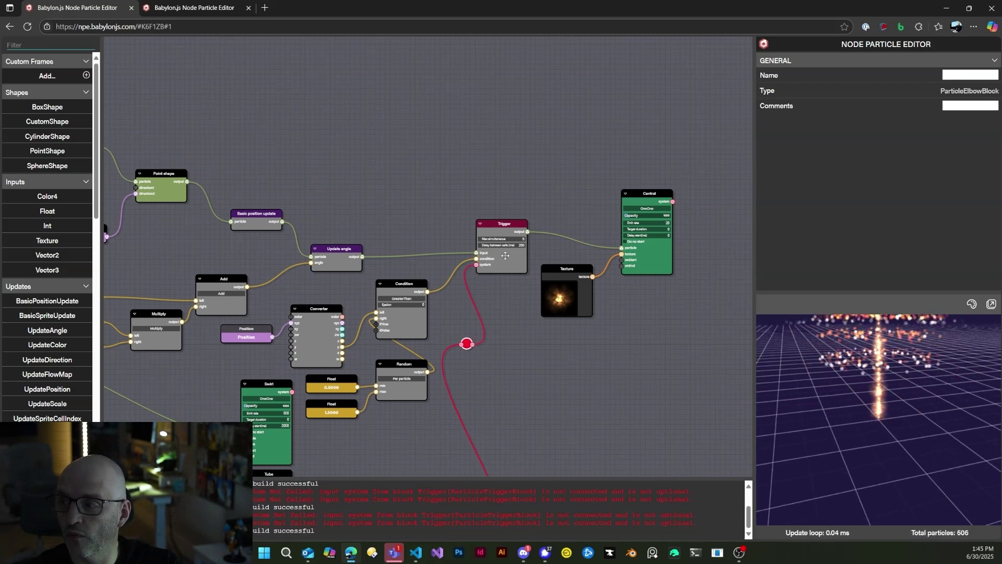
Examine the Trigger's condition chain from Position through Converter to Condition, including the Random node and its two Float inputs
scroll(505, 256, "up", 6)
left_click_drag(416, 277, 560, 272)
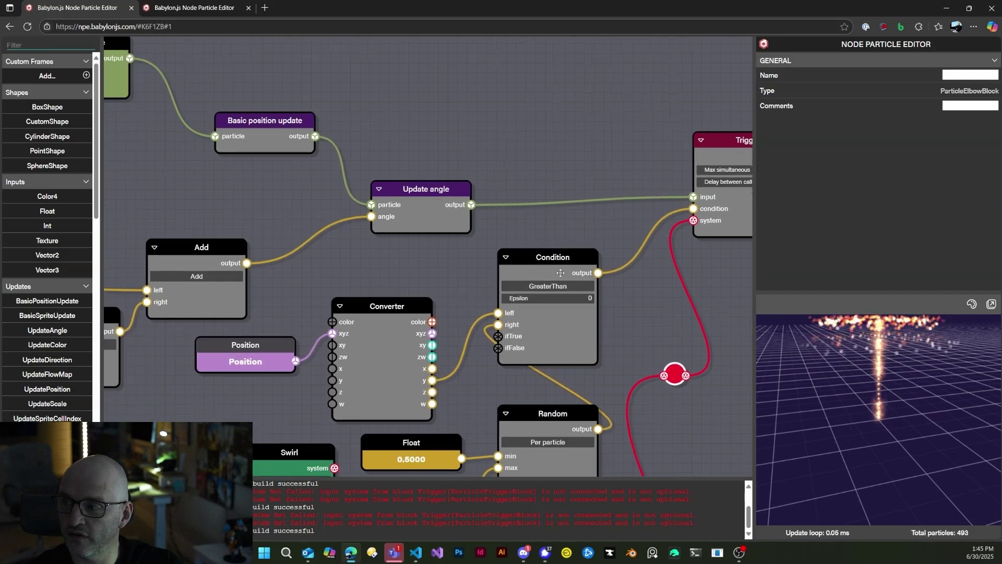
left_click(560, 272)
left_click_drag(439, 266, 507, 234)
left_click_drag(337, 325, 318, 325)
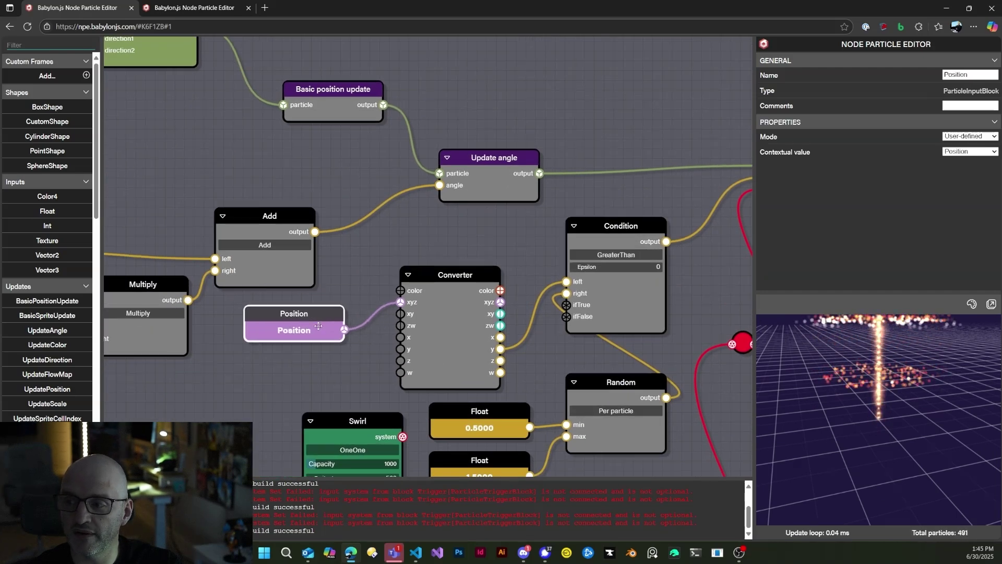
left_click(538, 312)
left_click_drag(618, 290, 620, 277)
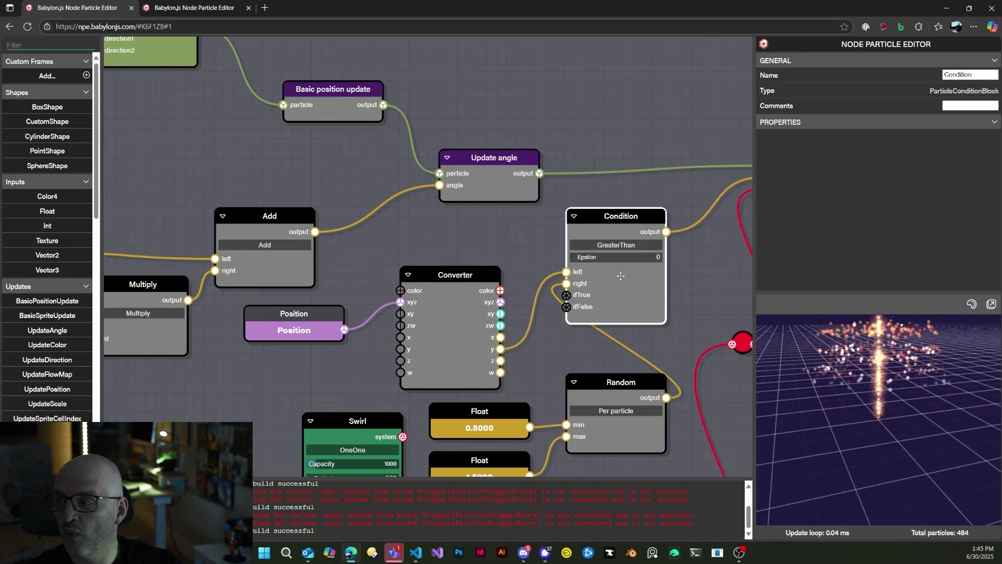
left_click_drag(643, 335, 594, 344)
left_click(595, 344)
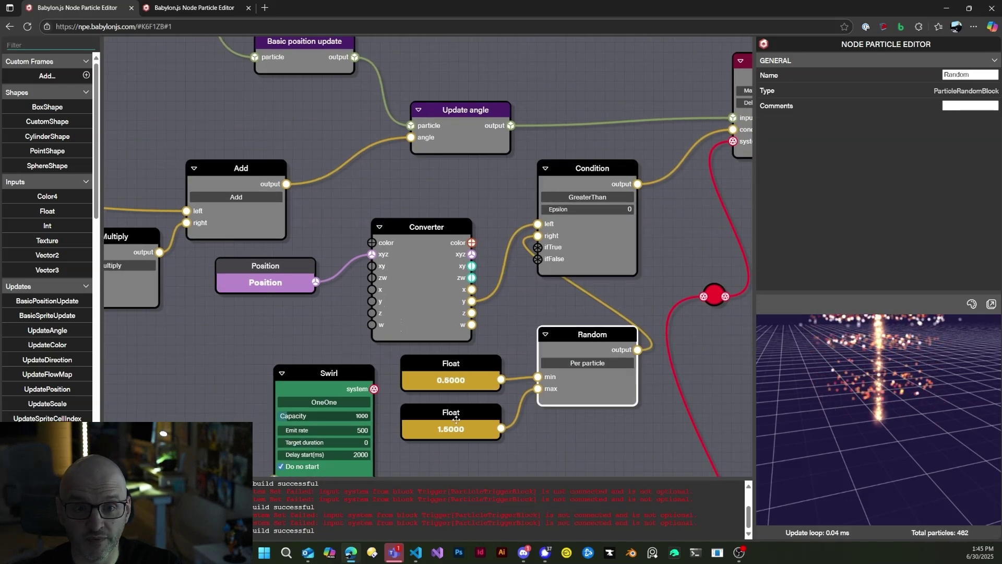
Examine the Trigger's system link to the Wave node, the resulting particles, and the Trigger's Max simultaneous and Delay between calls settings
left_click_drag(681, 231, 425, 305)
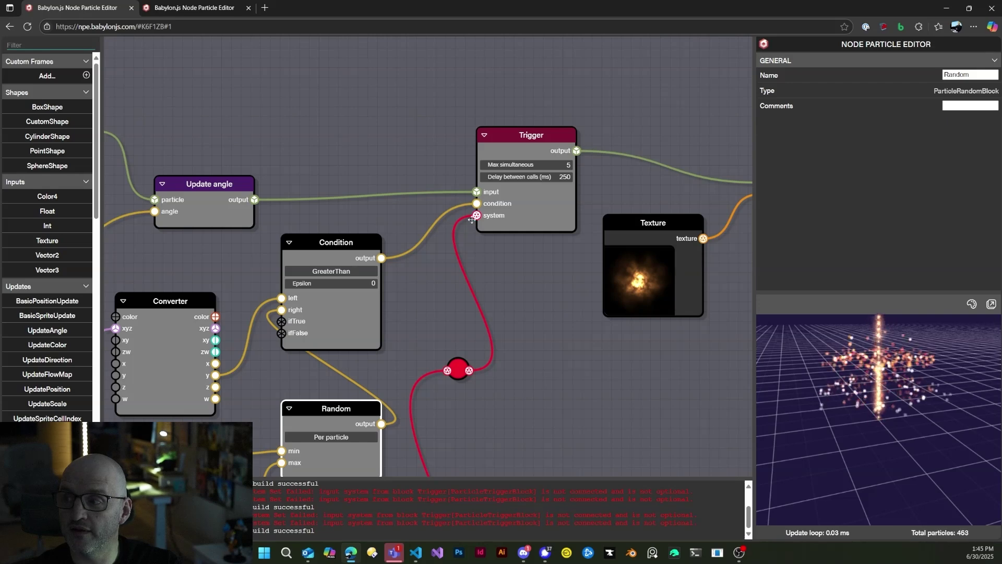
left_click_drag(547, 331, 527, 94)
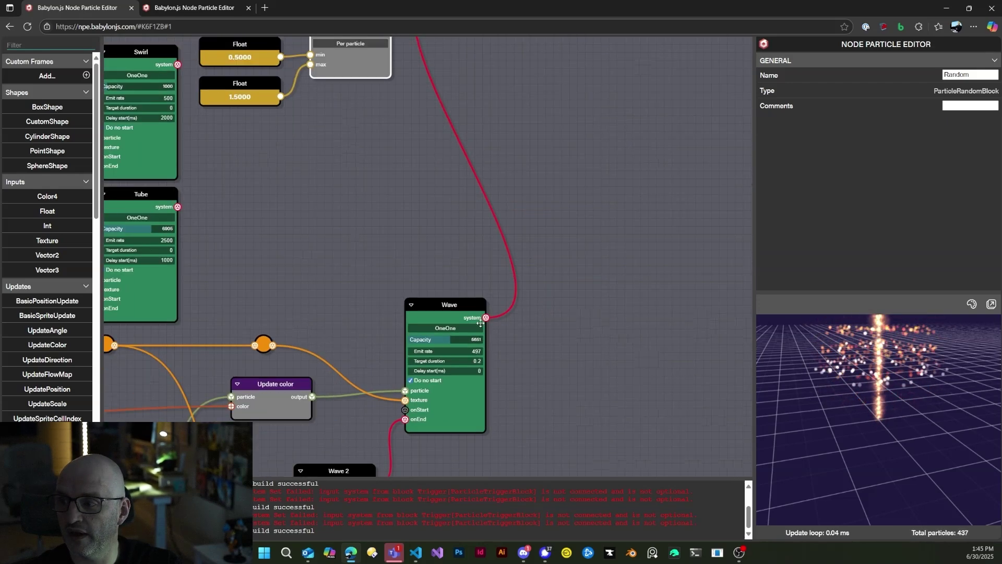
left_click(449, 308)
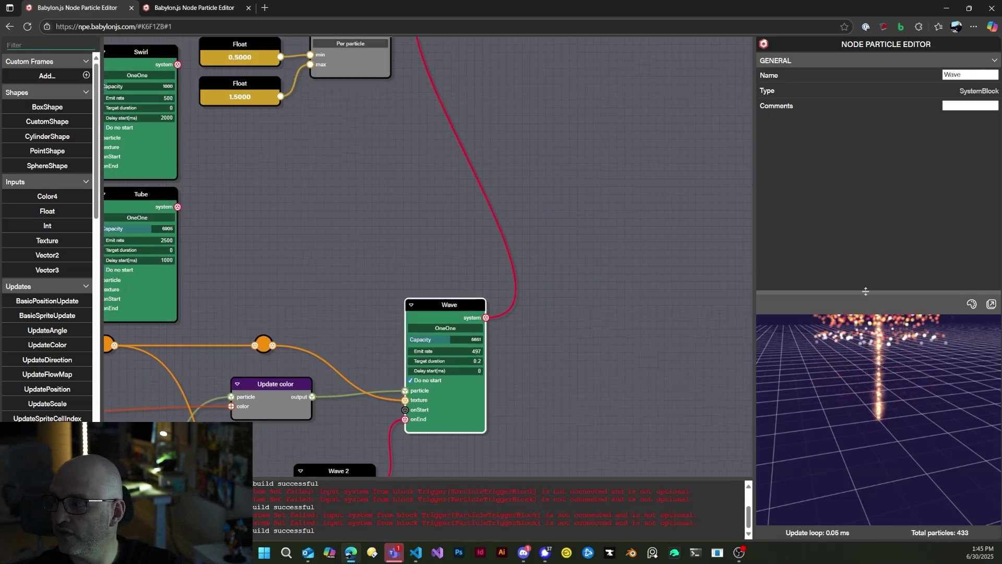
mouse_move(868, 355)
left_mouse_down()
mouse_move(870, 388)
mouse_move(870, 365)
left_mouse_up()
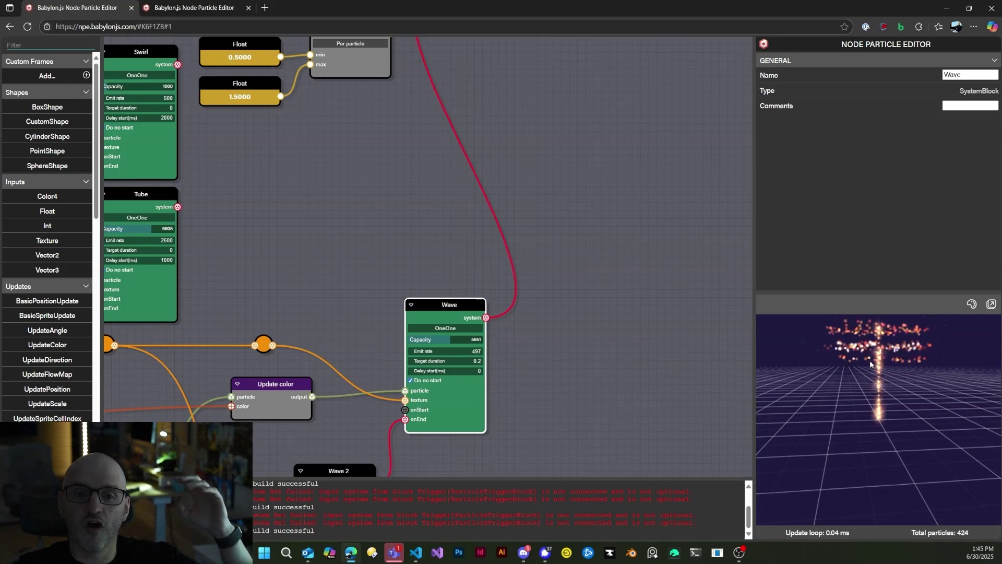
left_click_drag(554, 165, 530, 195)
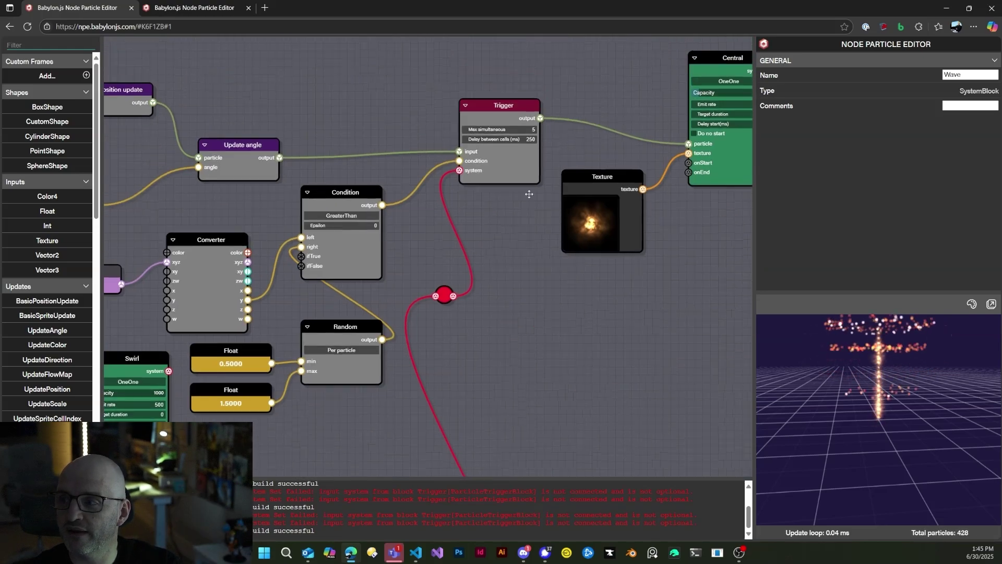
scroll(525, 125, "up", 5)
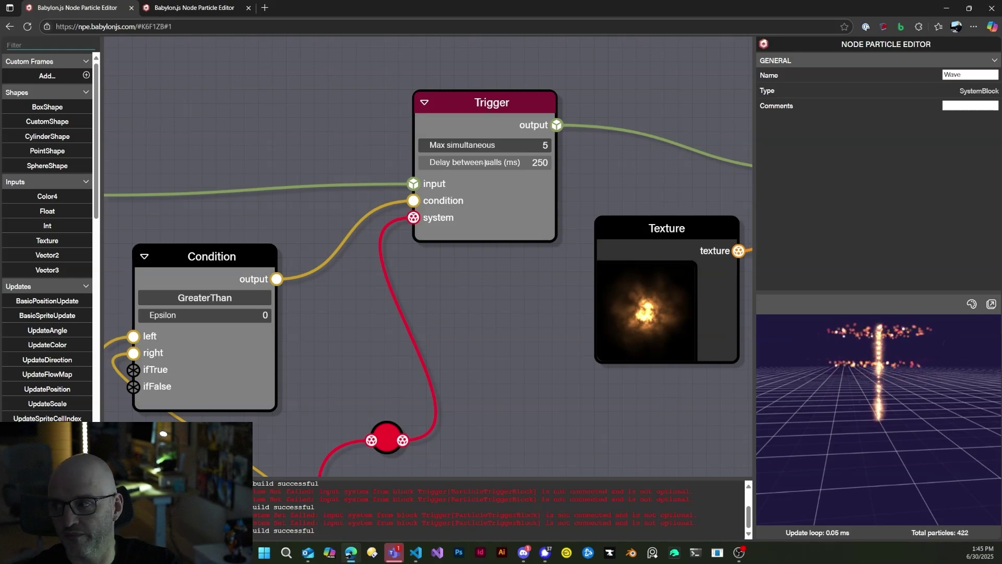
scroll(503, 286, "down", 5)
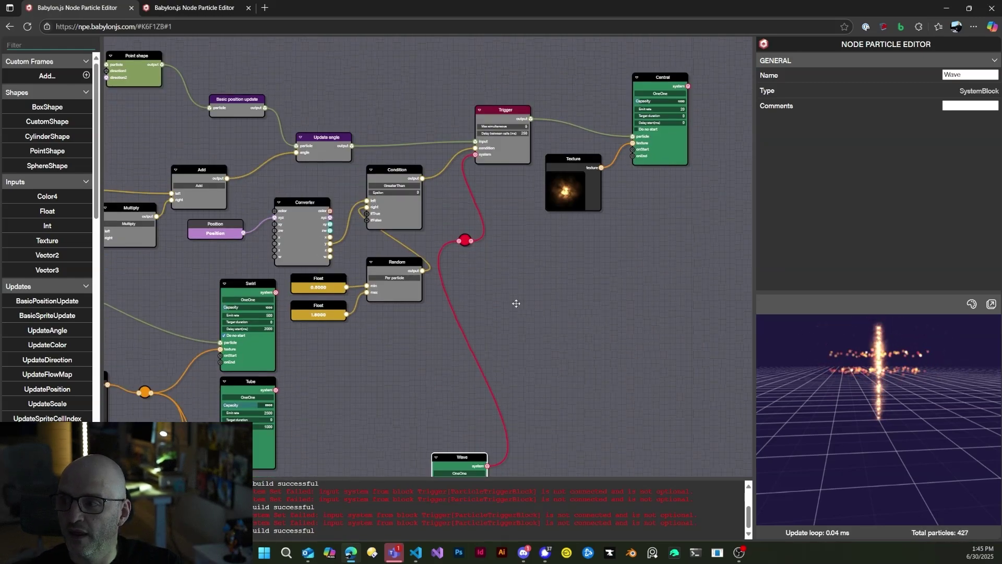
Disable Do no start on the Swirl and Tube particle systems
left_click_drag(517, 304, 604, 207)
mouse_move(469, 268)
left_mouse_down()
mouse_move(537, 228)
mouse_move(598, 242)
left_mouse_up()
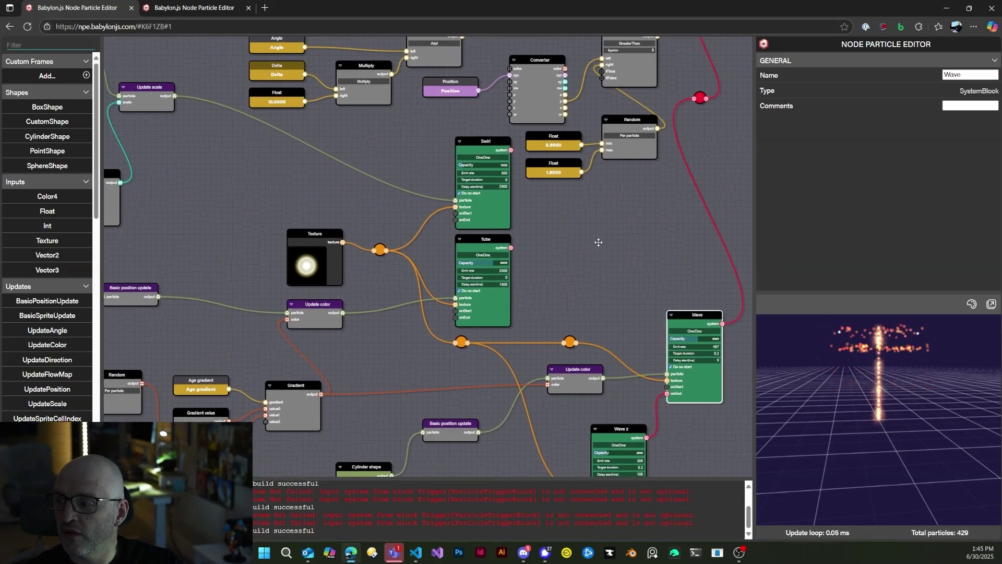
scroll(598, 242, "up", 3)
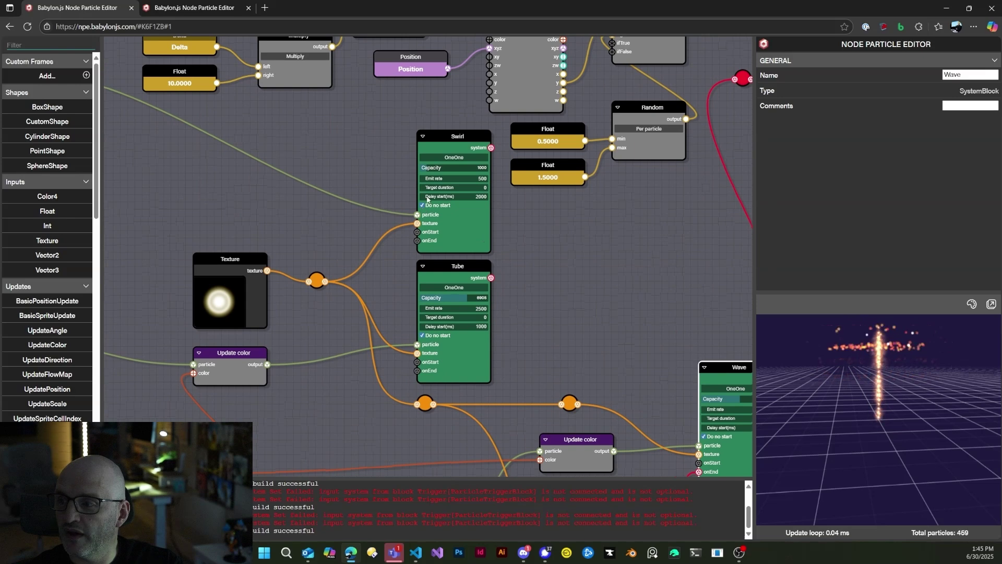
left_click(424, 205)
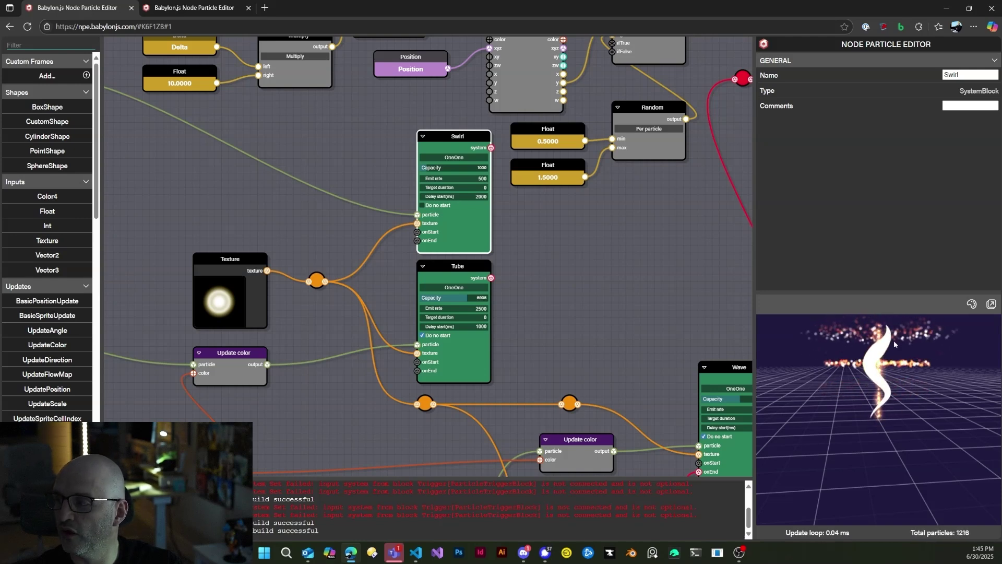
left_click(422, 335)
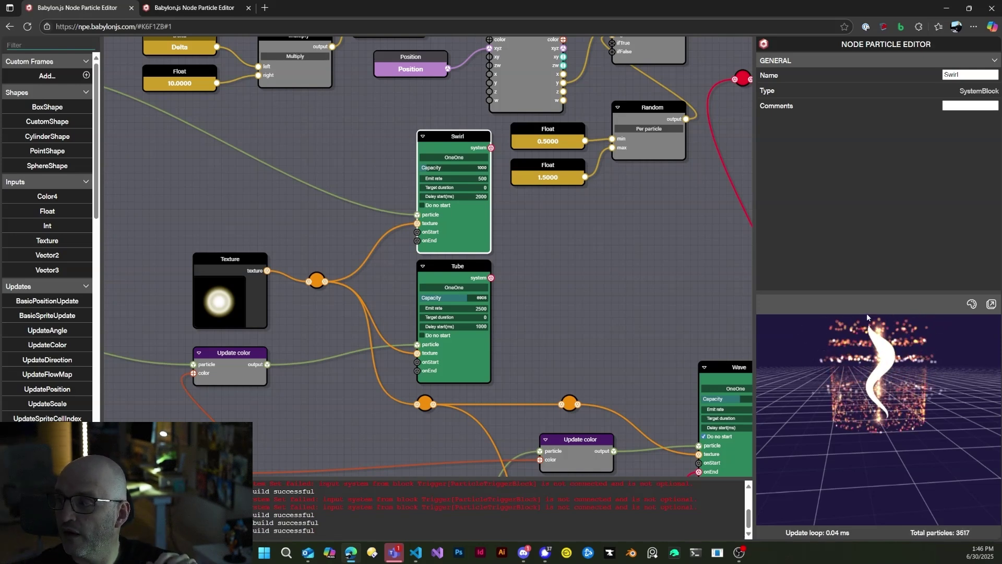
Examine the Wave system, its Update color node and the Wave 2 system linked to its onEnd input
left_click_drag(678, 469, 607, 364)
left_click(577, 186)
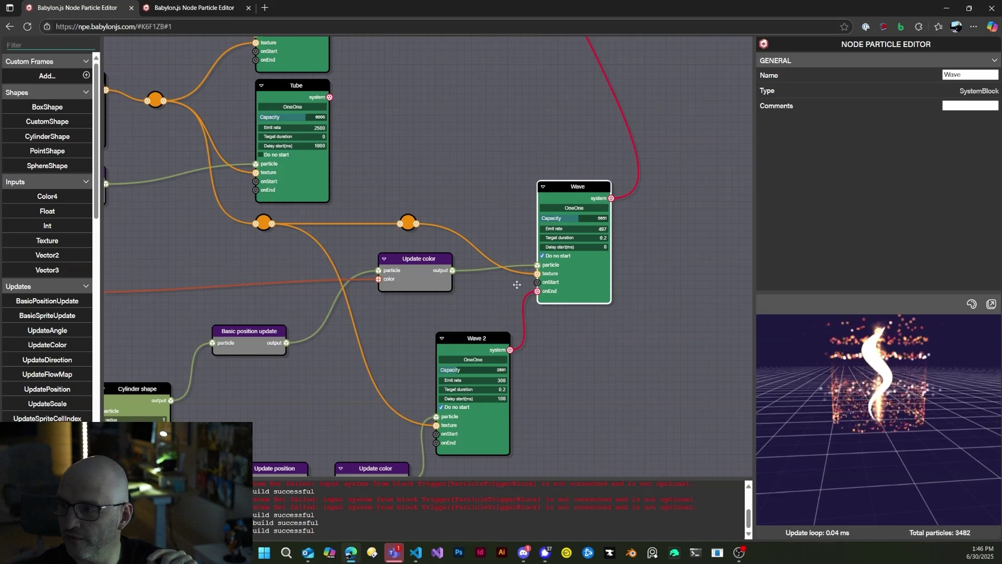
left_click(417, 258)
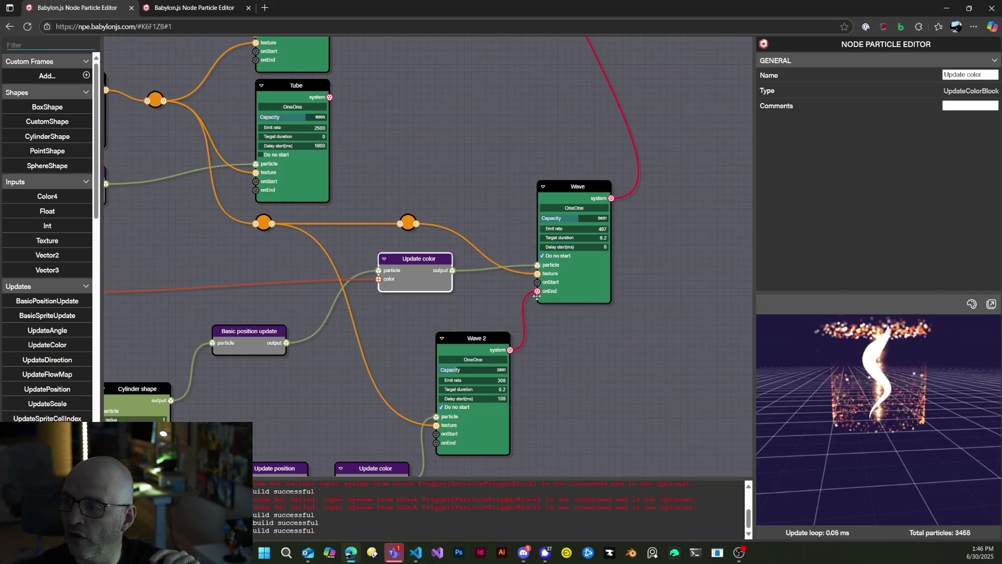
left_click(476, 338)
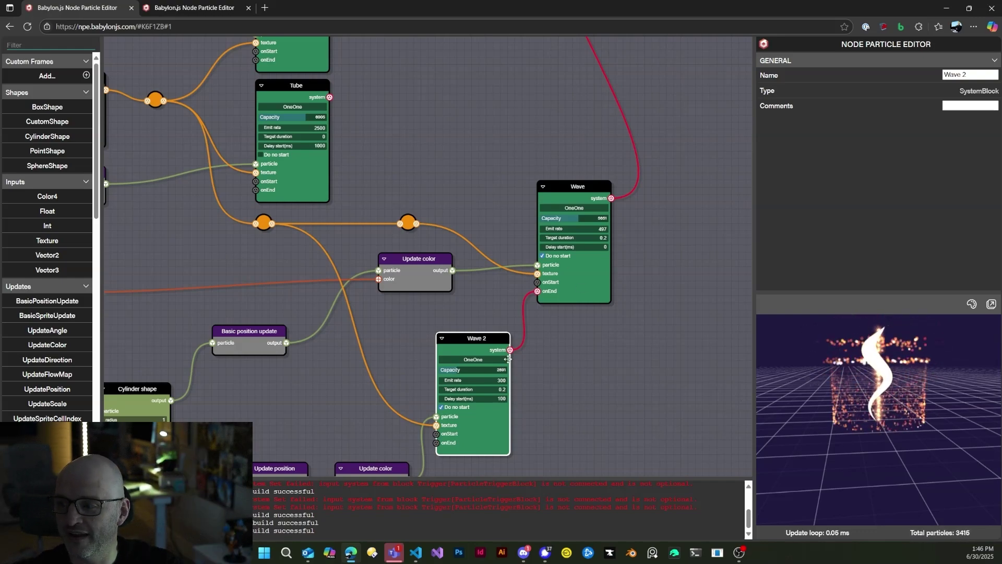
View the whole multi-system node graph and highlight the page's URL
scroll(614, 407, "down", 6)
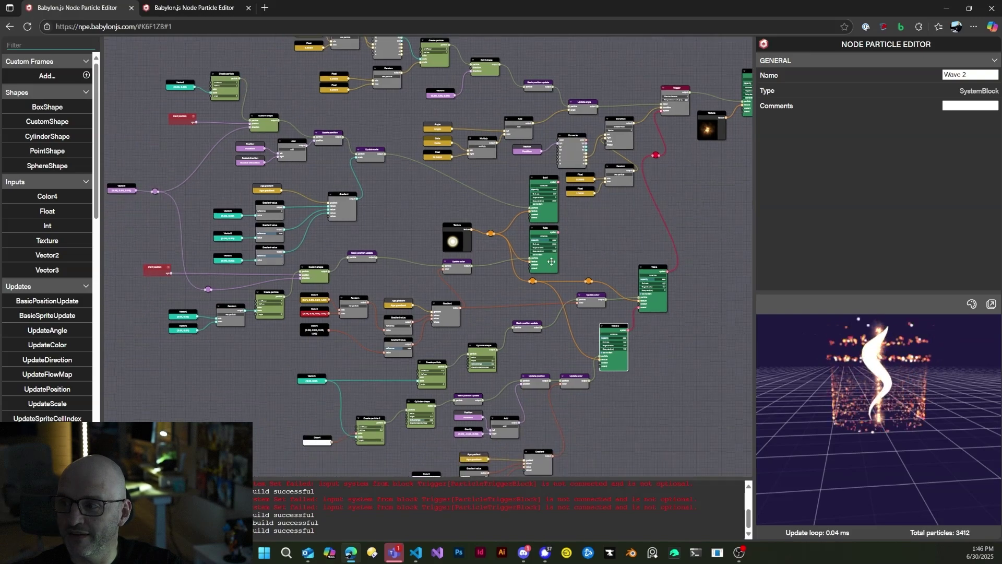
scroll(654, 239, "up", 3)
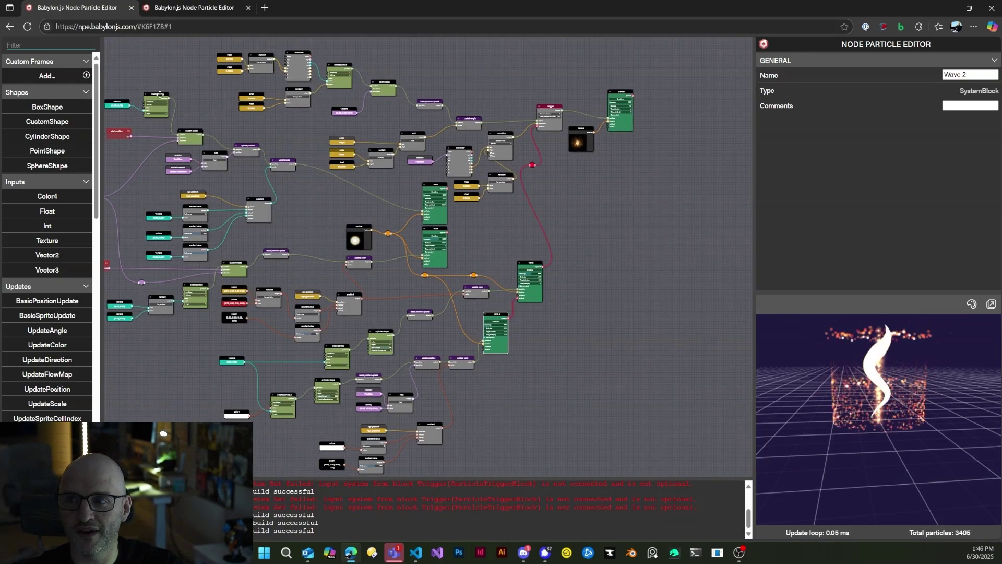
left_click(201, 26)
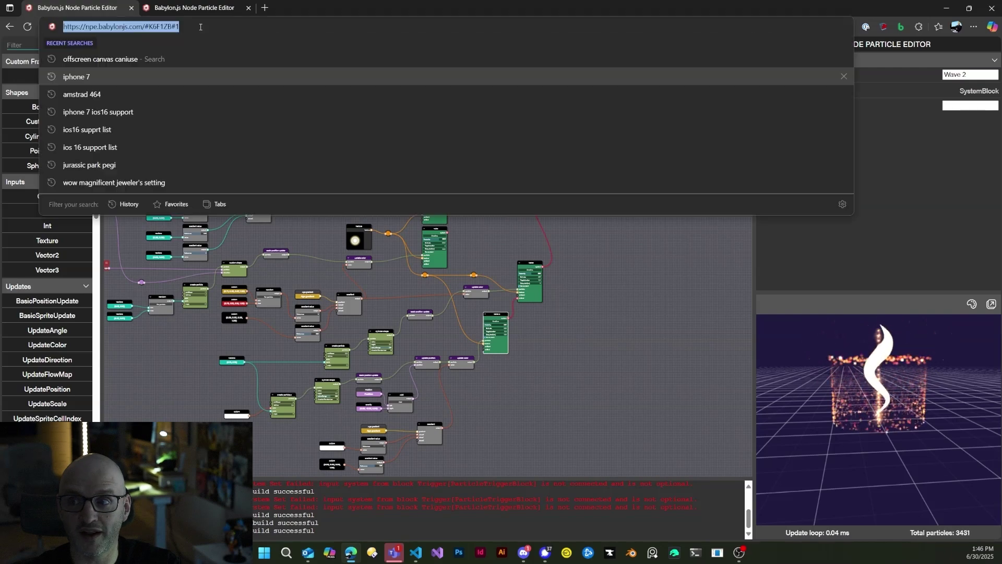
left_click(582, 296)
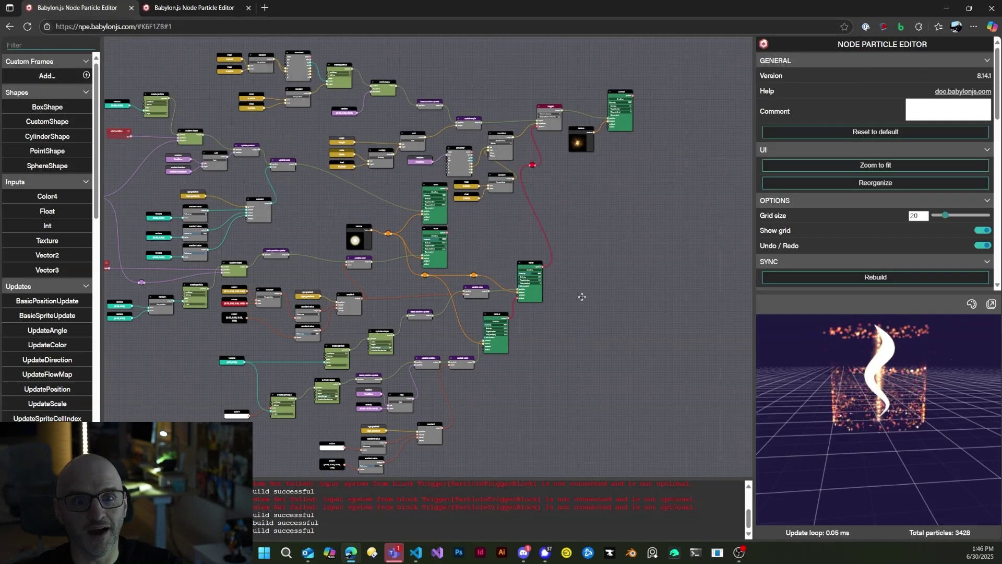